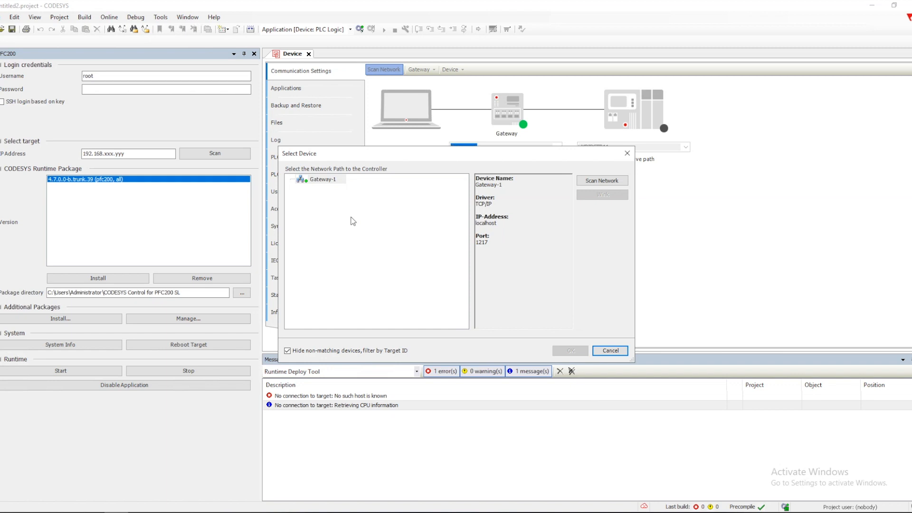
Try to find the controller by scanning the network on Gateway-1, and cancel the device selection.
left_click(602, 185)
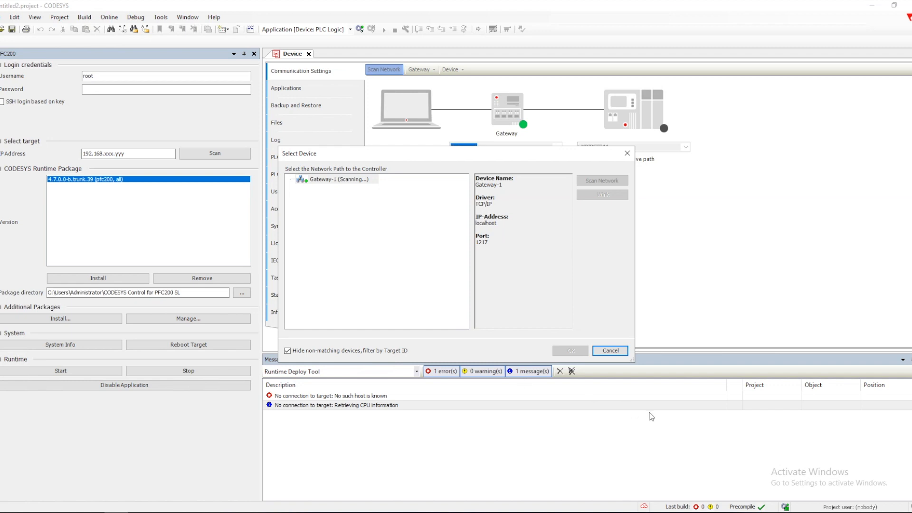
left_click(610, 351)
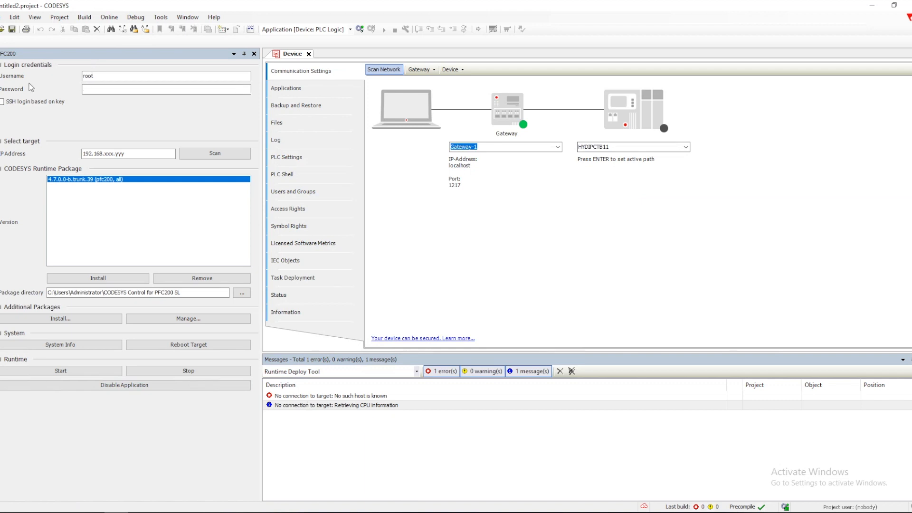
Enter root as the PFC200 login username and fill in the account password.
double_click(116, 76)
type("root")
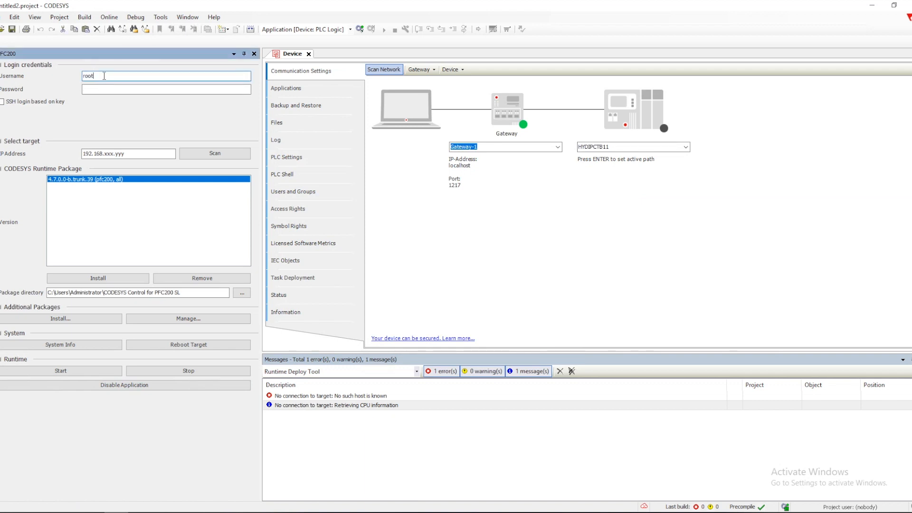
left_click(98, 90)
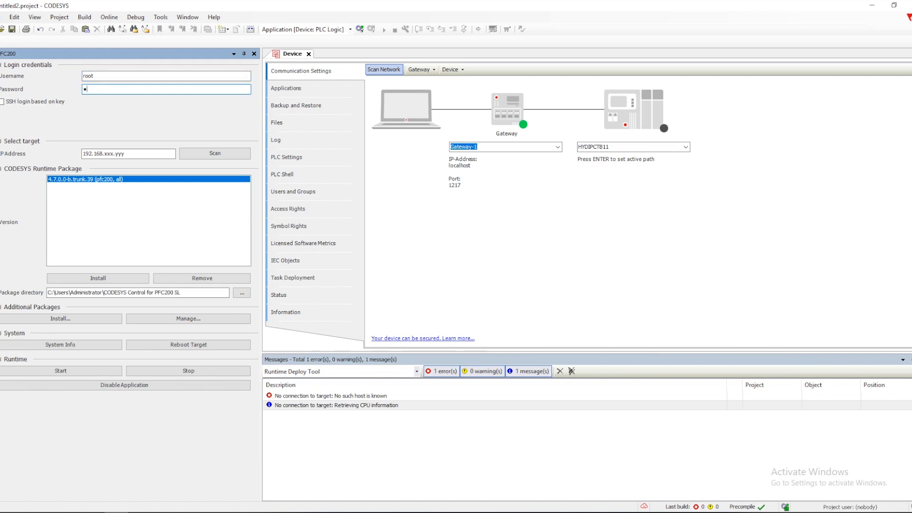
Scan for PFC200 target devices and close the scan without selecting one.
left_click(152, 154)
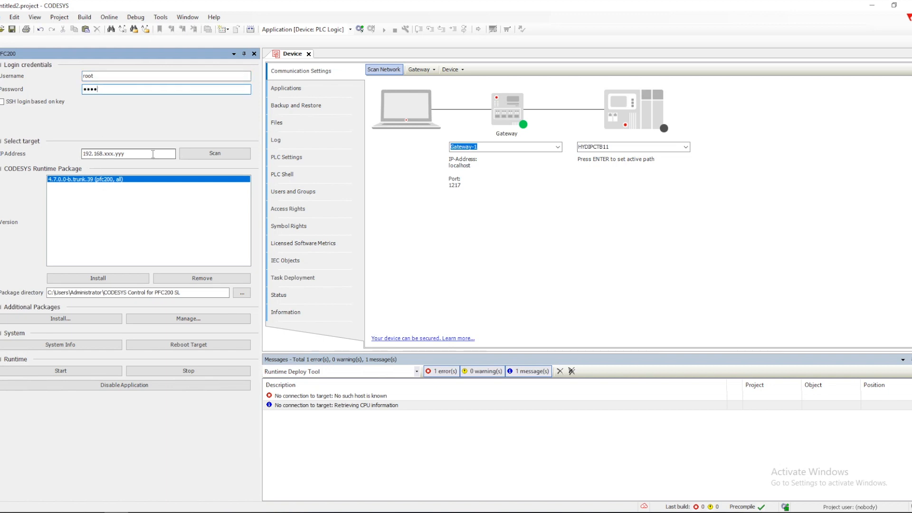
left_click(207, 153)
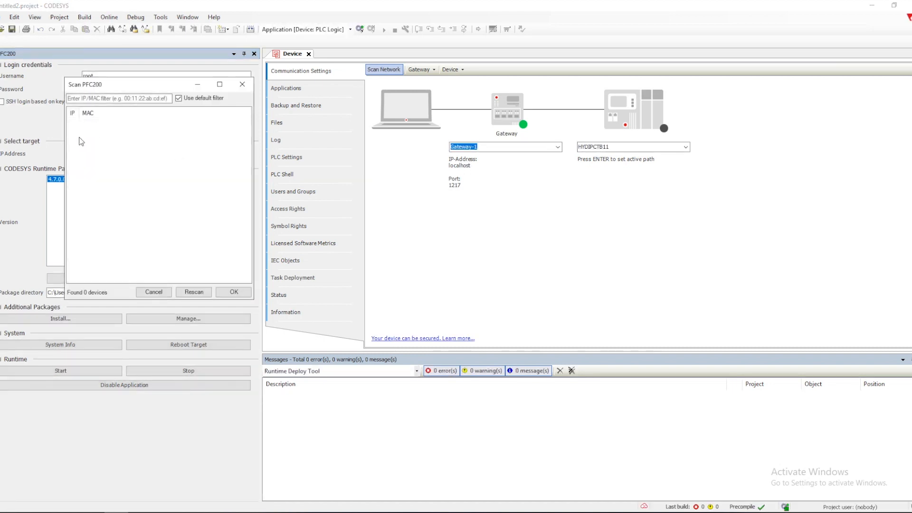
left_click(154, 291)
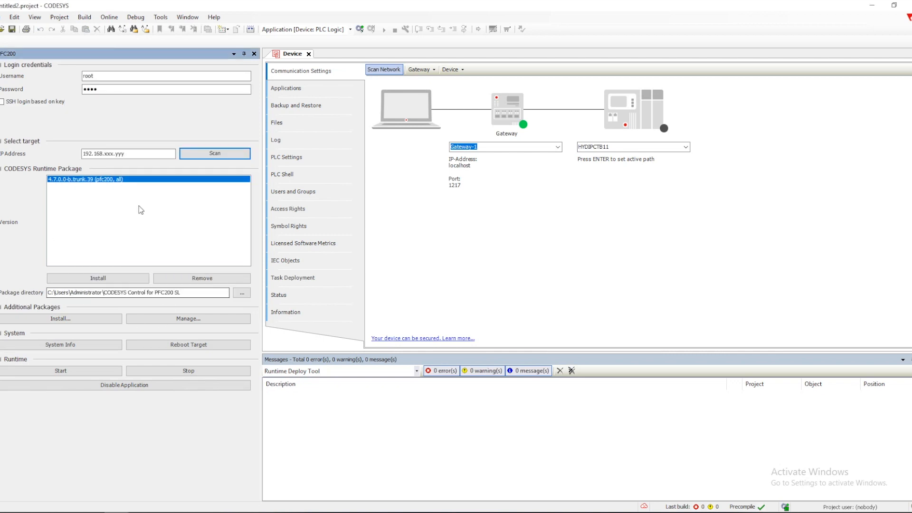
Replace the placeholder target IP address with 10.20.60.20.
left_click_drag(134, 154, 55, 154)
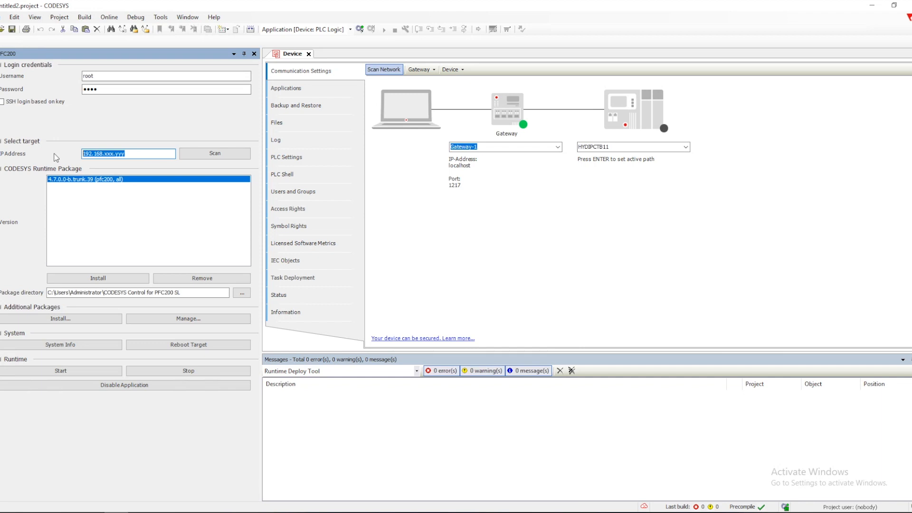
type("10.2")
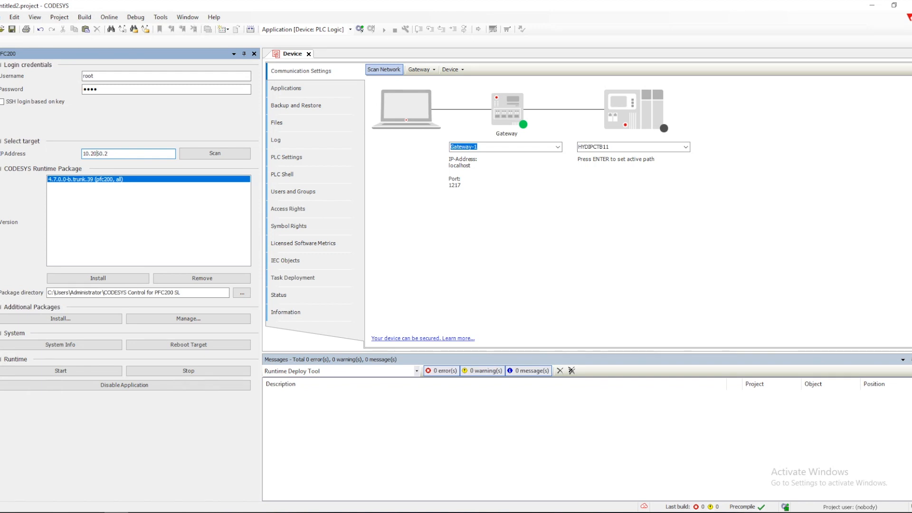
type("060.2.")
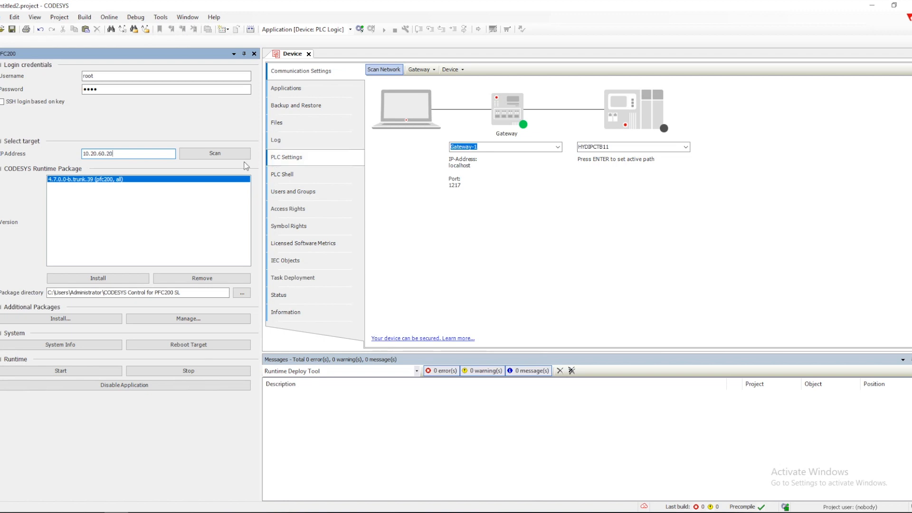
Repeat the PFC200 device scan with the new IP address, close it, and check the login credentials.
left_click(192, 153)
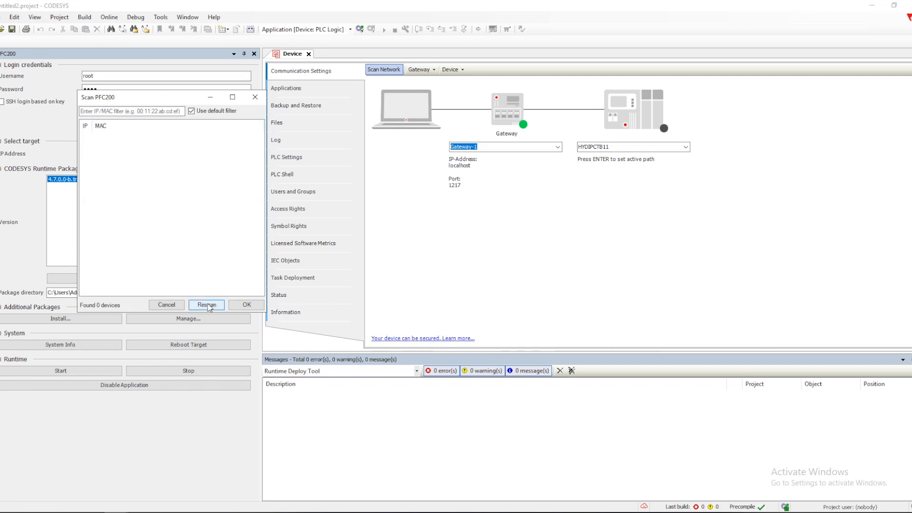
left_click(167, 305)
left_click(102, 76)
left_click(105, 91)
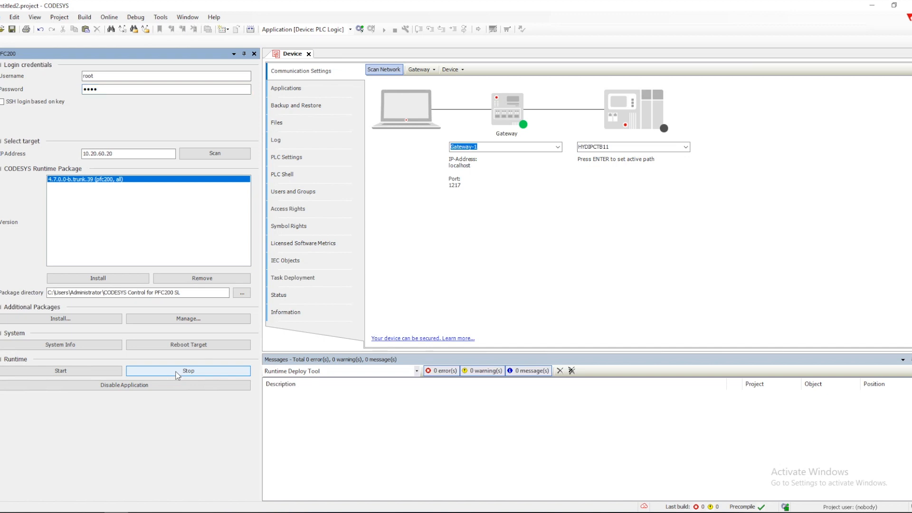
Stop the CODESYS runtime on the PFC200 target and start it again.
left_click(176, 374)
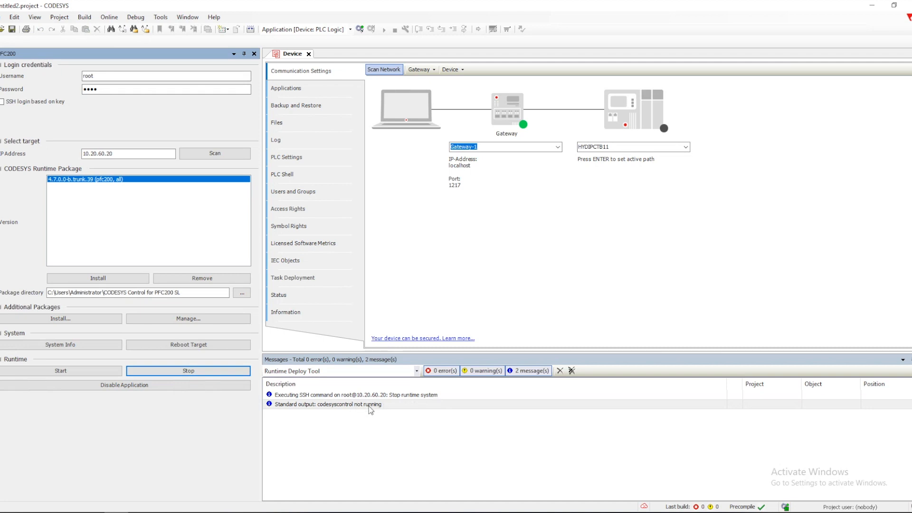
left_click(61, 371)
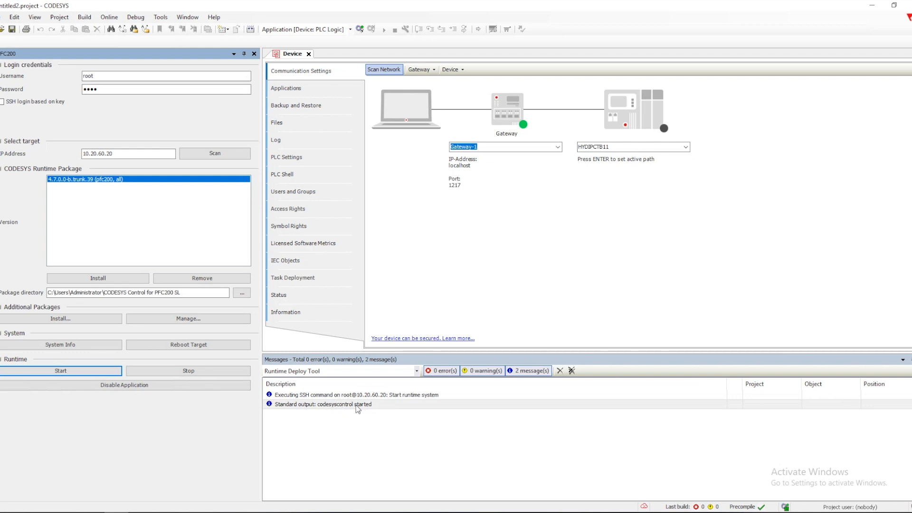
Scan for PFC200 devices with the runtime started and select 10.20.60.20 as the target.
left_click(215, 156)
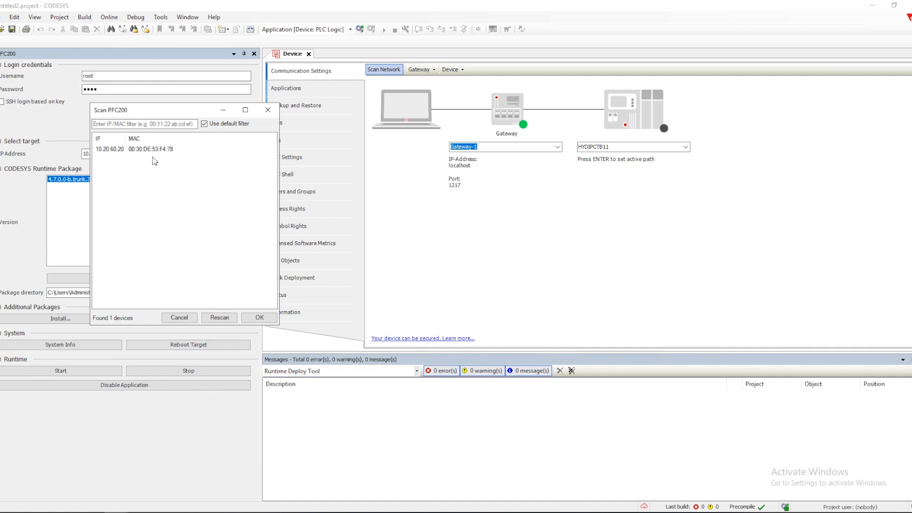
left_click(116, 150)
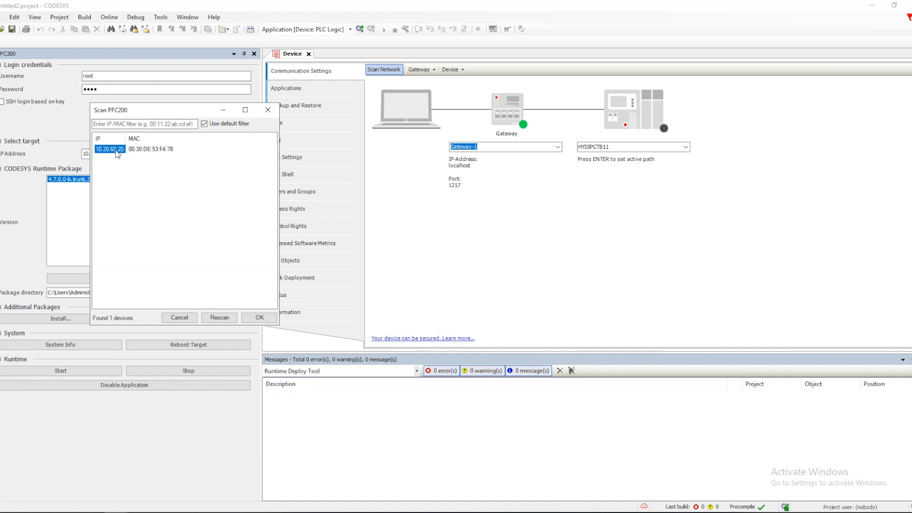
left_click(259, 317)
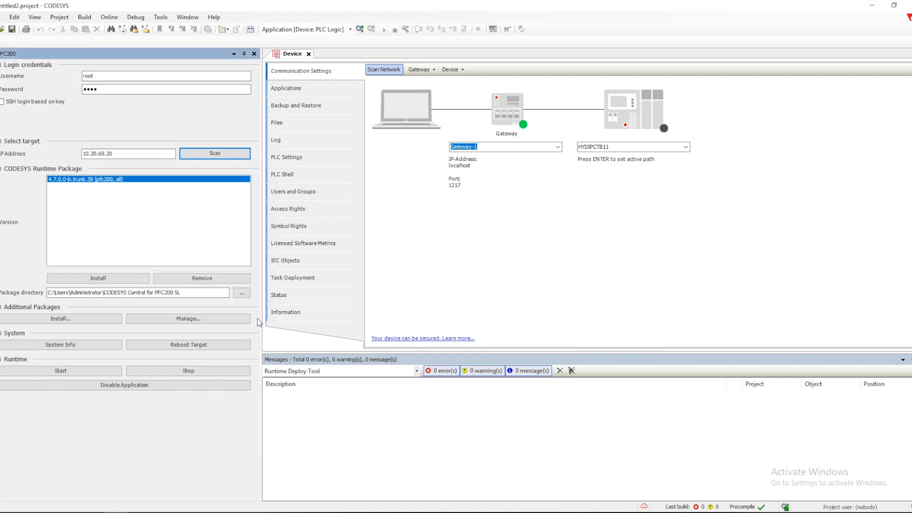
Examine the target's system information, including its CPU, network, package and runtime details.
left_click(75, 345)
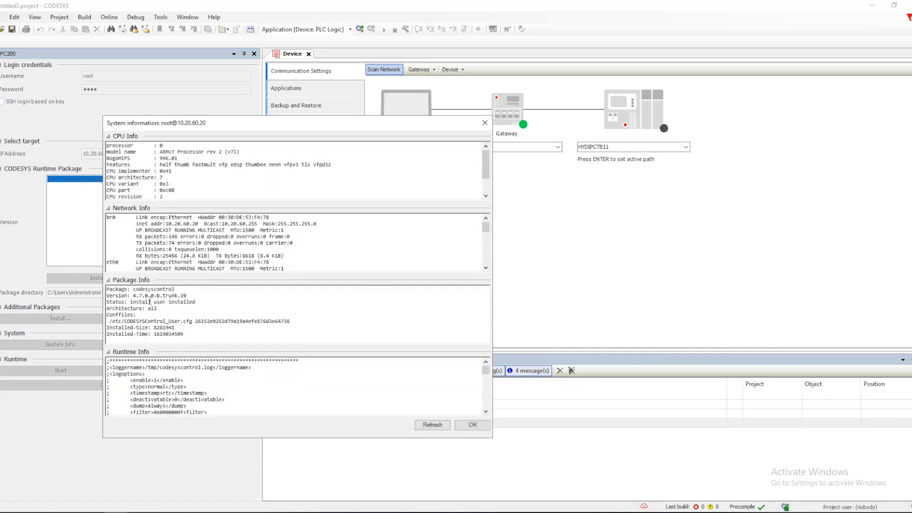
left_click(472, 426)
Scan the network from the communication settings and set PFC200V3-53F478 [0014] under Gateway-1 as the controller.
left_click(384, 71)
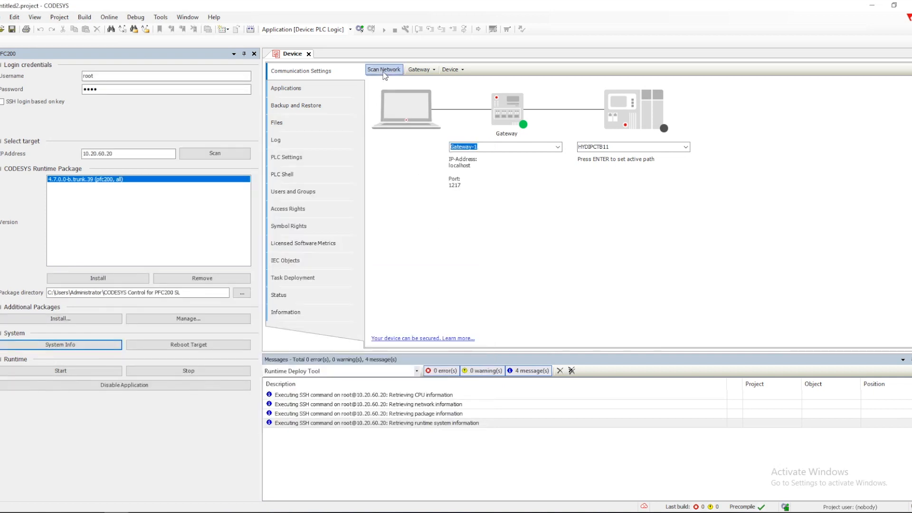
left_click(333, 188)
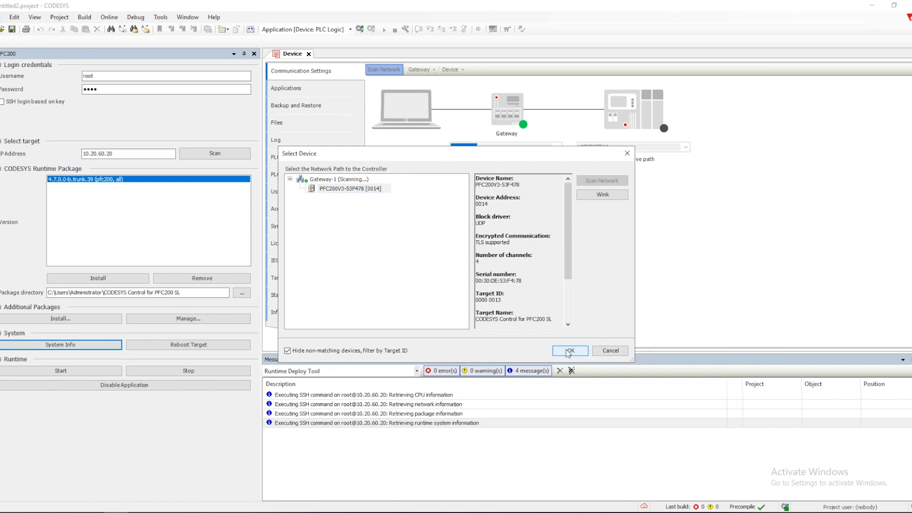
left_click(569, 352)
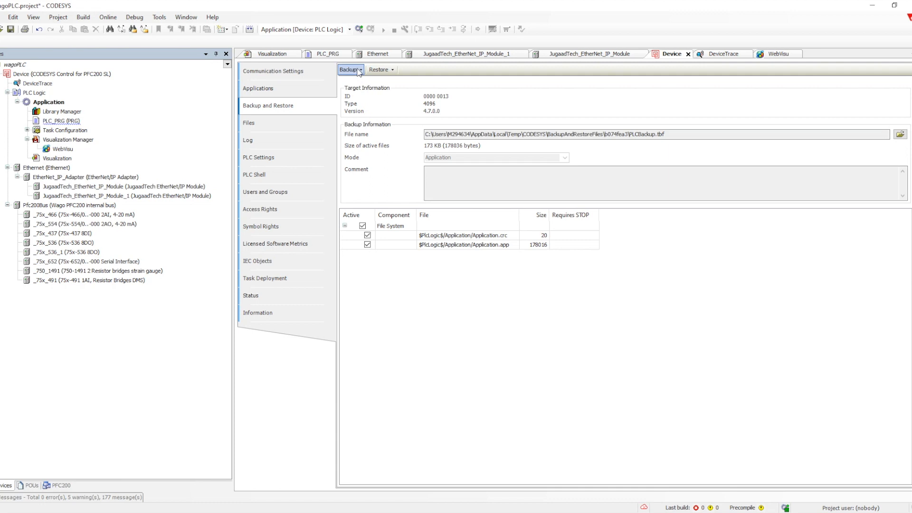
Read the backup information from the device while its application keeps running, and inspect the Application.crc and Application.app entries.
left_click(358, 70)
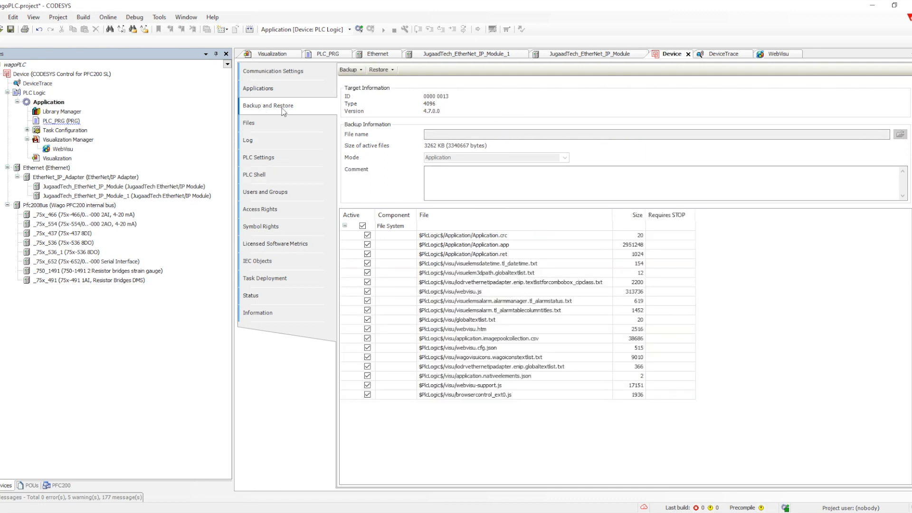
left_click(359, 70)
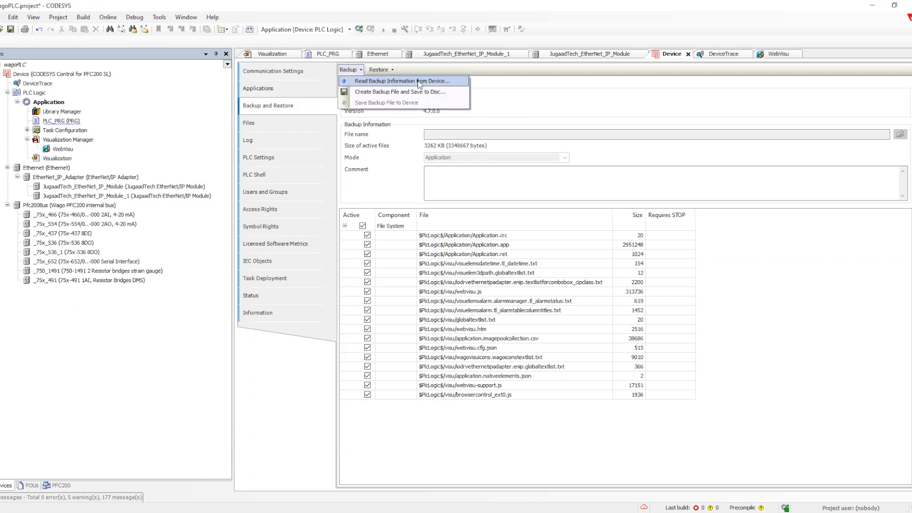
left_click(402, 85)
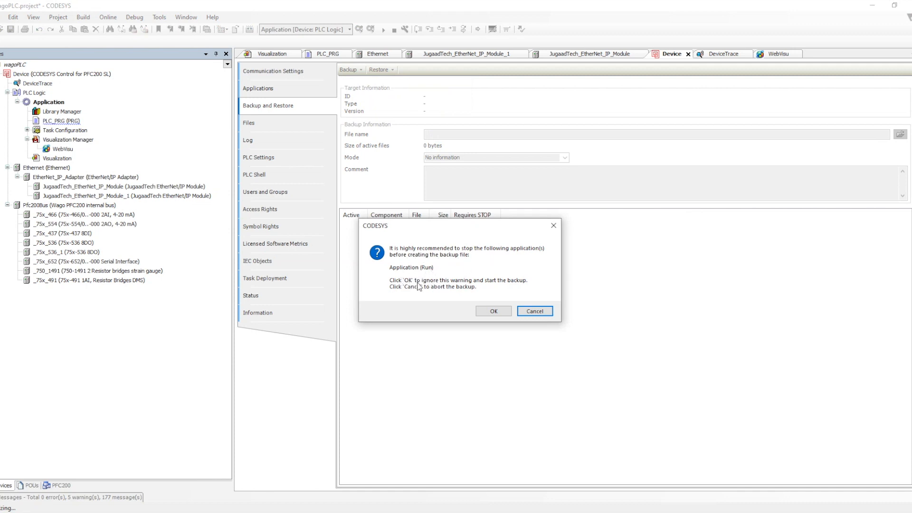
left_click(493, 314)
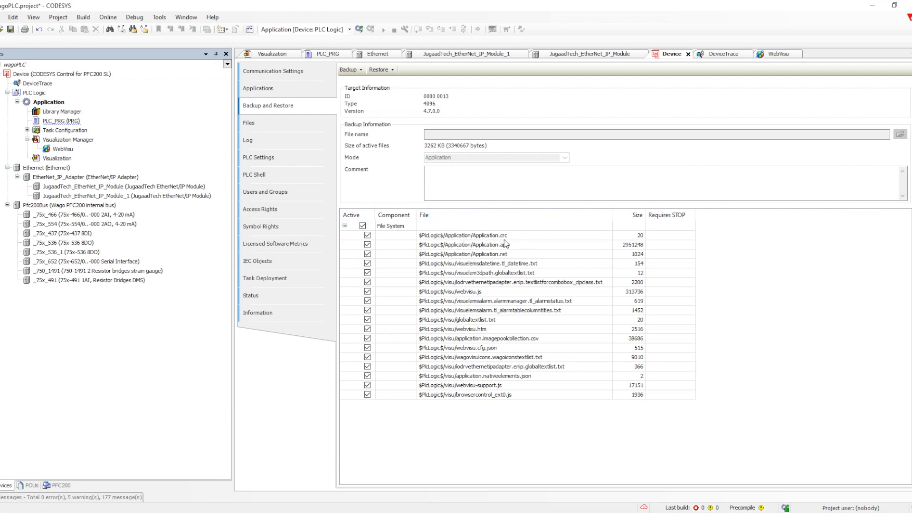
left_click(524, 235)
left_click(518, 244)
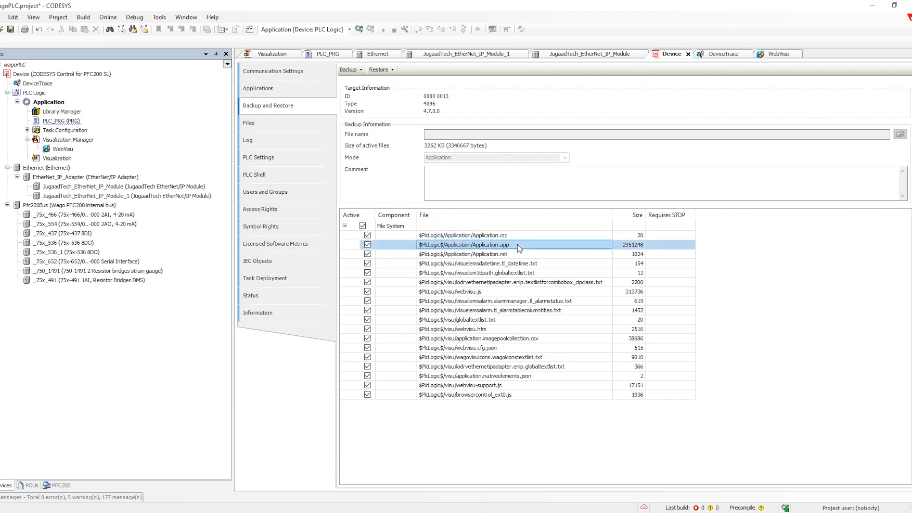
Create a backup file of the listed PLC files and save it as PLCBackup_1 in the codesysTutorial folder.
left_click(348, 69)
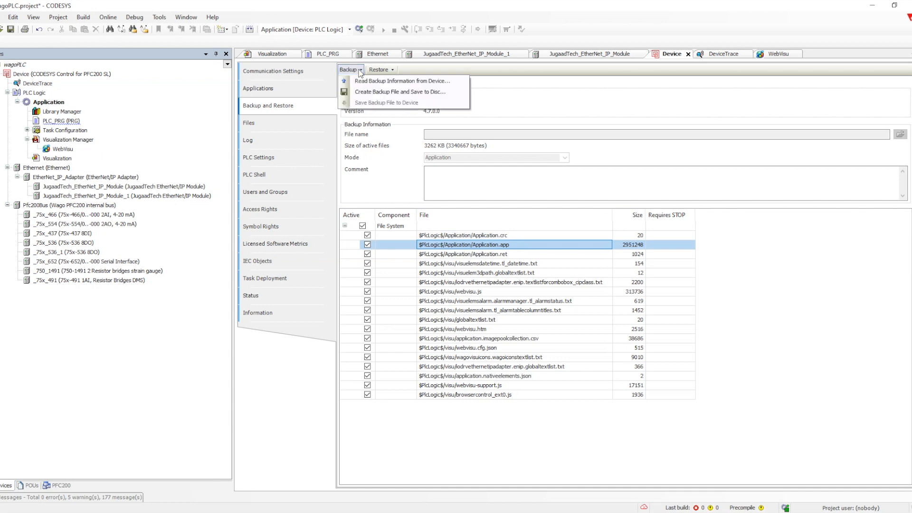
left_click(398, 92)
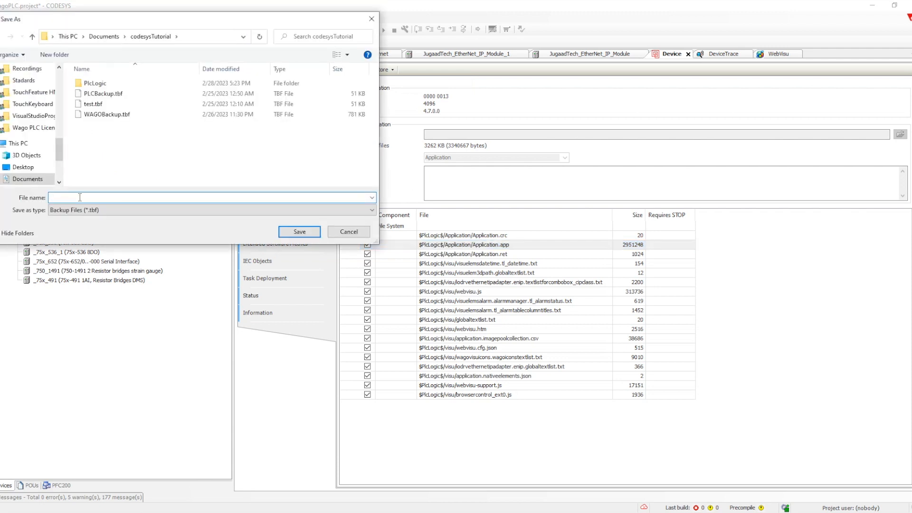
type("PLC")
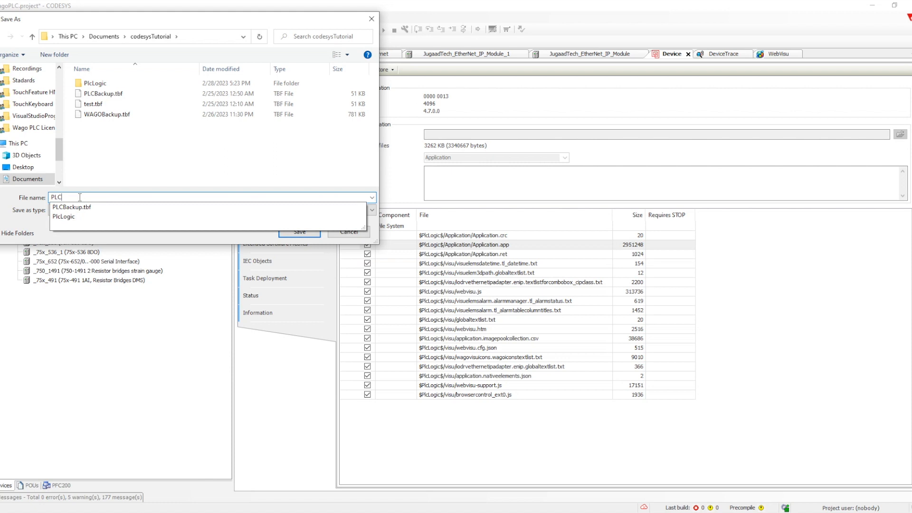
type("Ba")
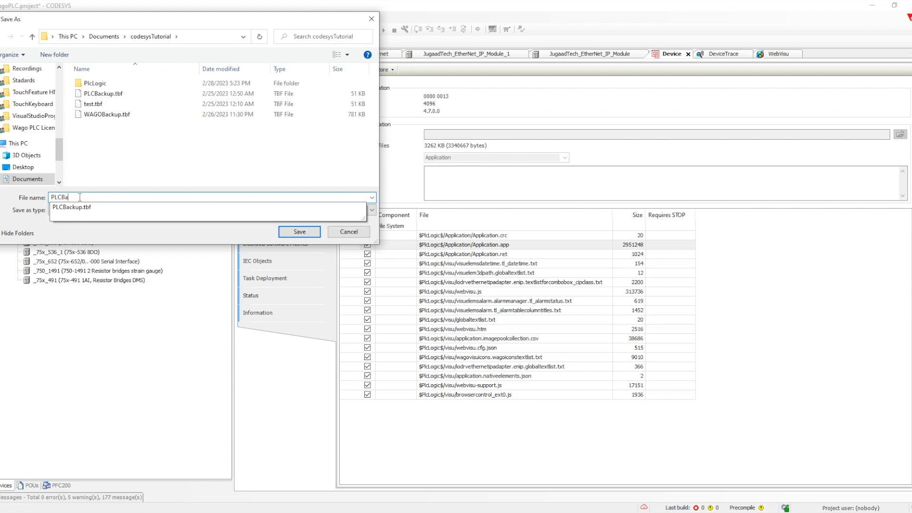
type("ckup_1")
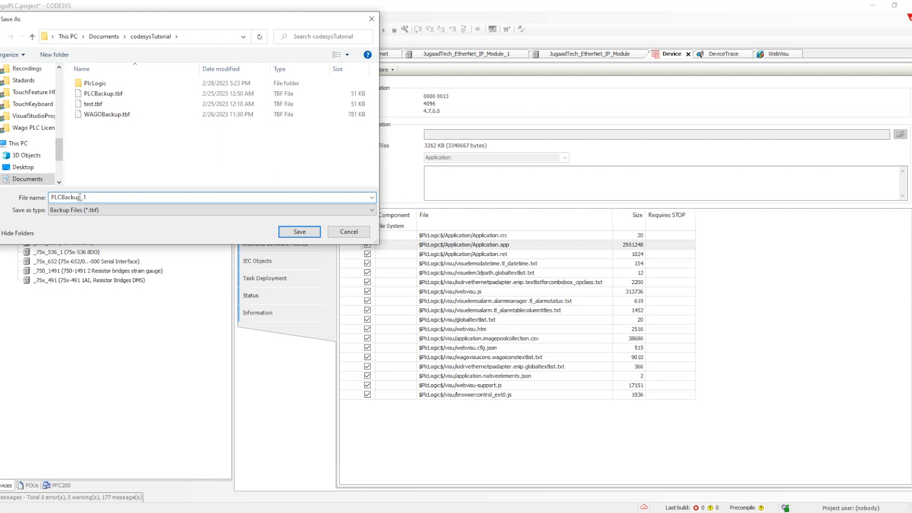
left_click(289, 229)
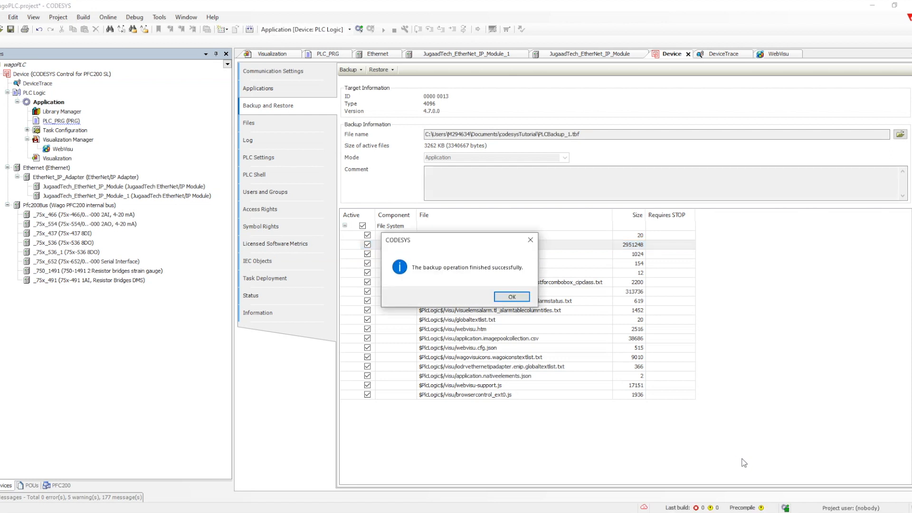
left_click(511, 296)
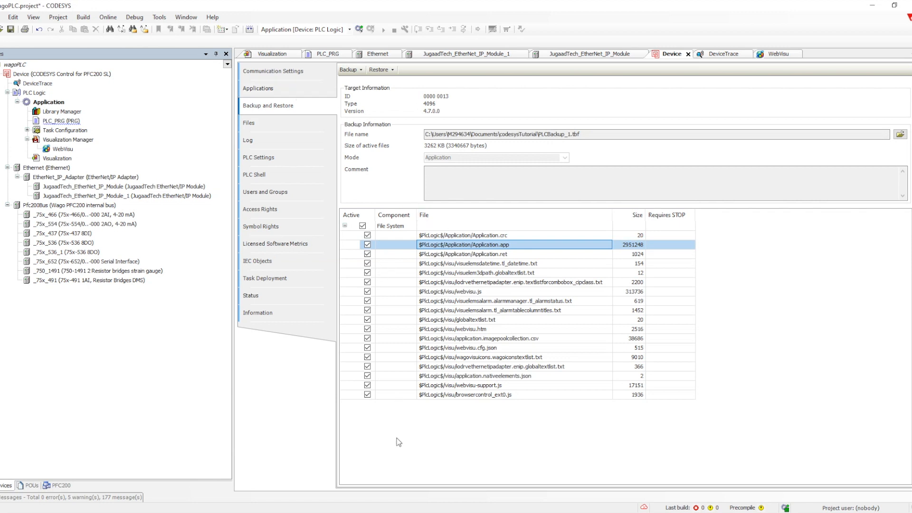
Open the Visualization, log in to the PLC, download the latest code over the existing application, and start it.
left_click(53, 158)
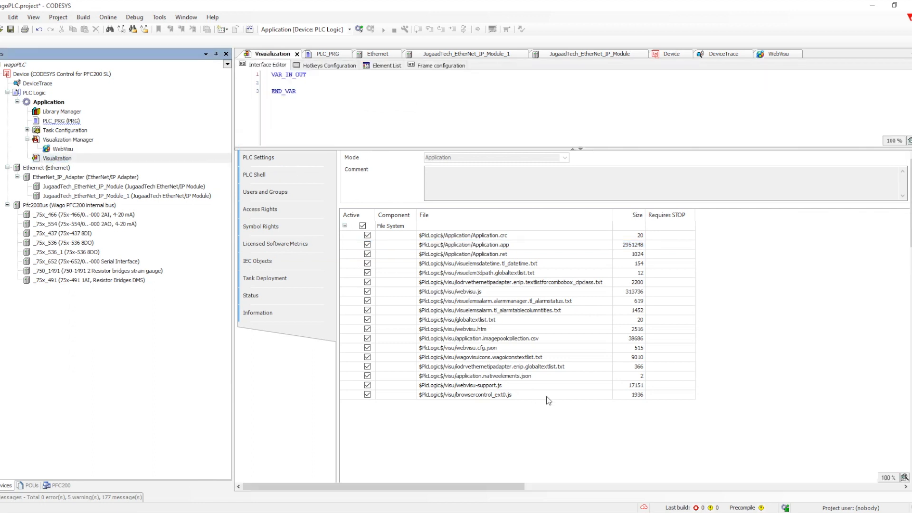
left_click(359, 29)
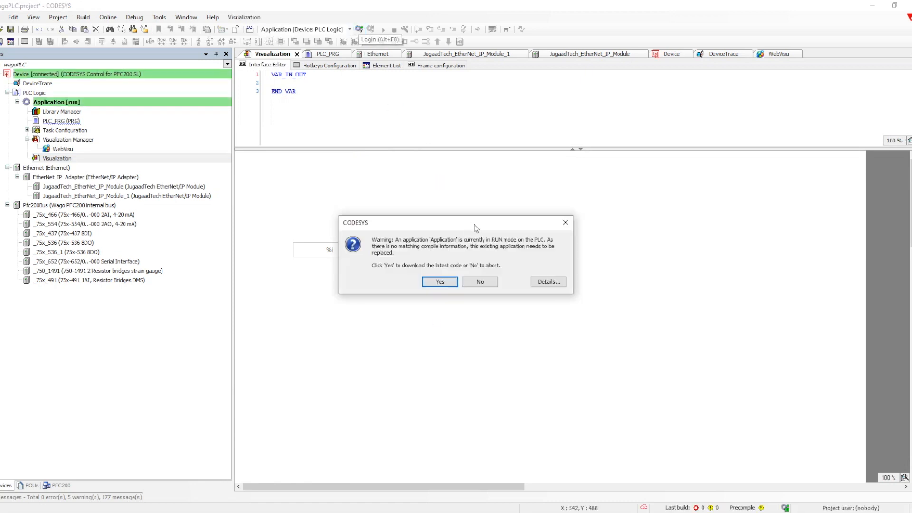
left_click(440, 282)
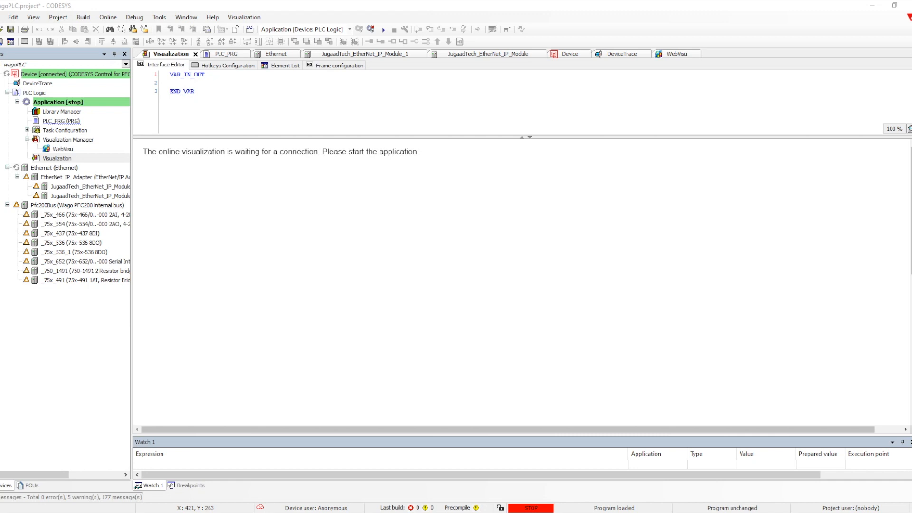
left_click(382, 30)
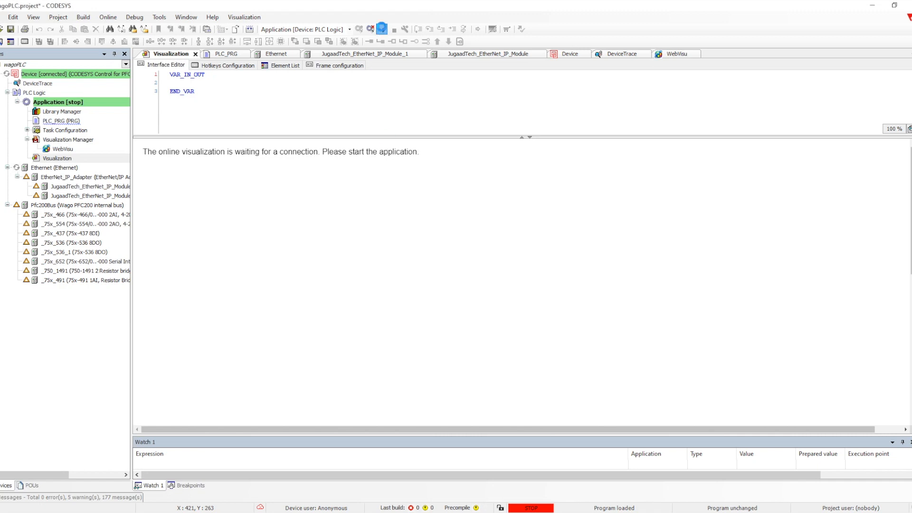
left_click(382, 28)
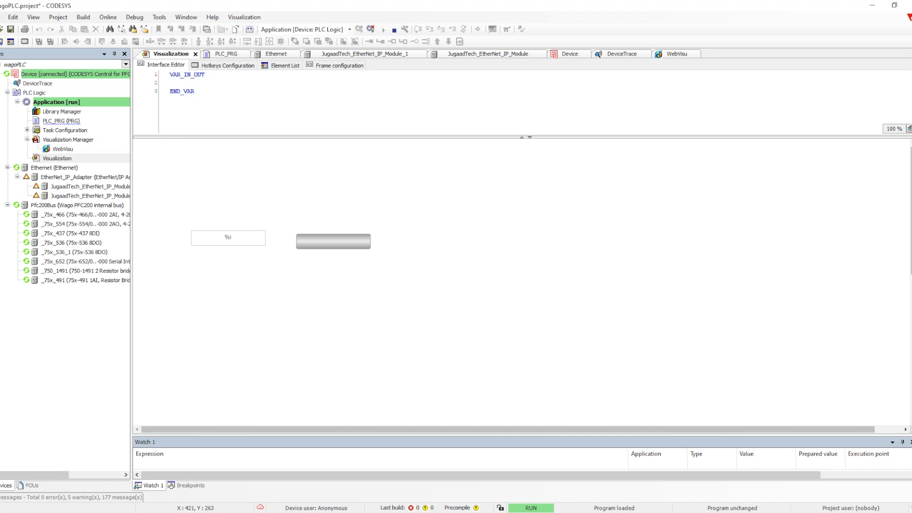
Check the running web visualization in the browser and log out of the PLC.
left_click_drag(0, 127, 441, 136)
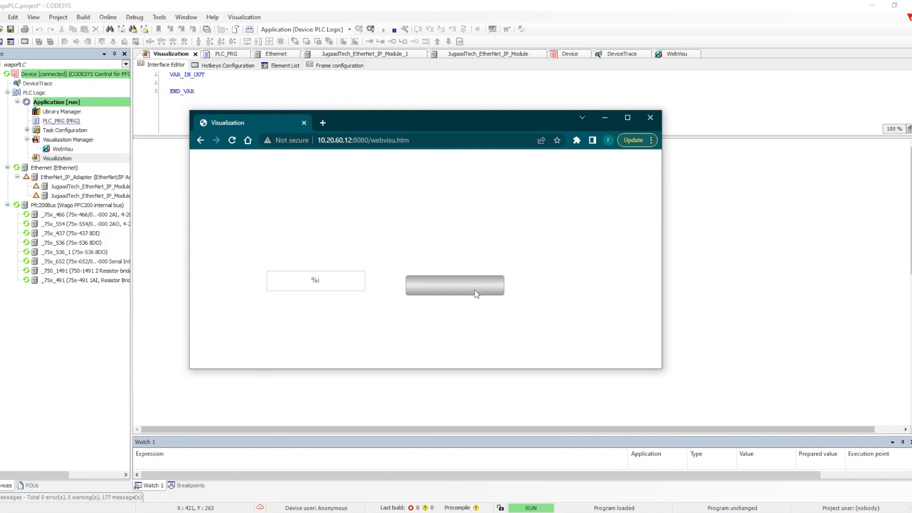
left_click(754, 301)
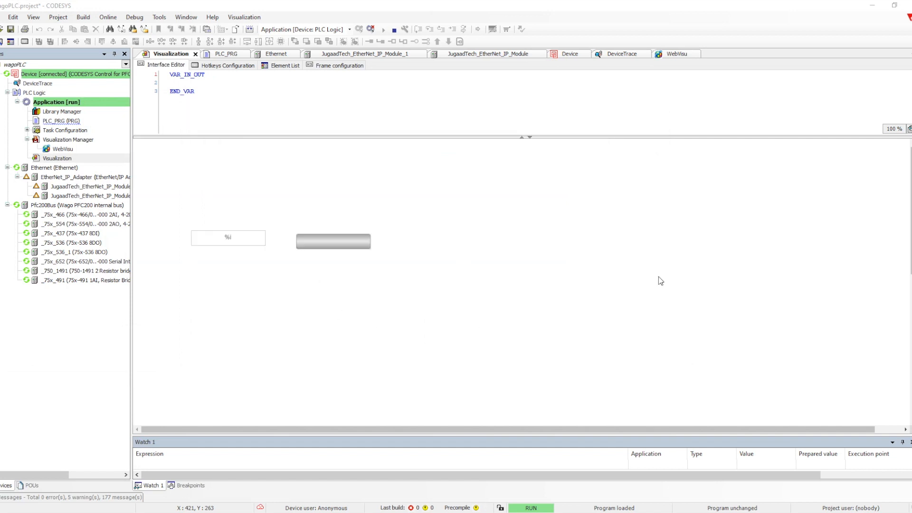
left_click(370, 30)
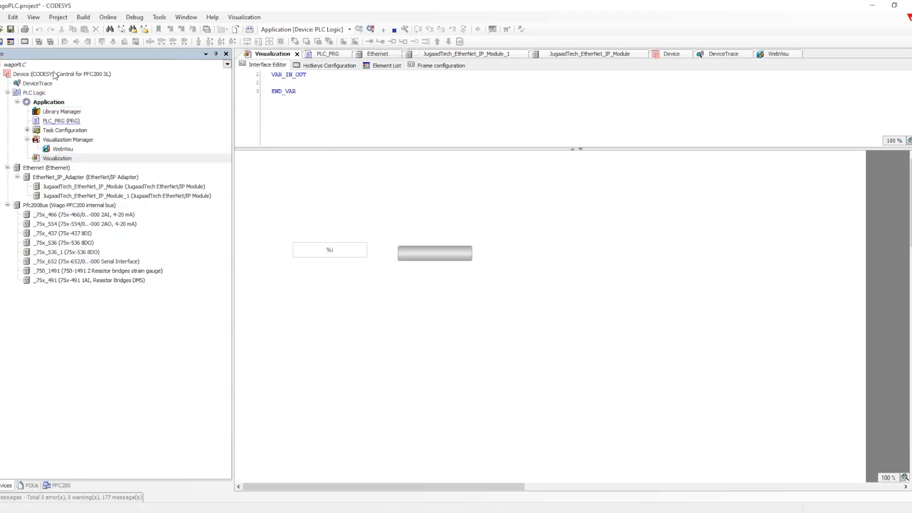
Restore the PLCBackup_1 backup to the device without stopping its running application, and reload the web visualization in the browser.
double_click(54, 75)
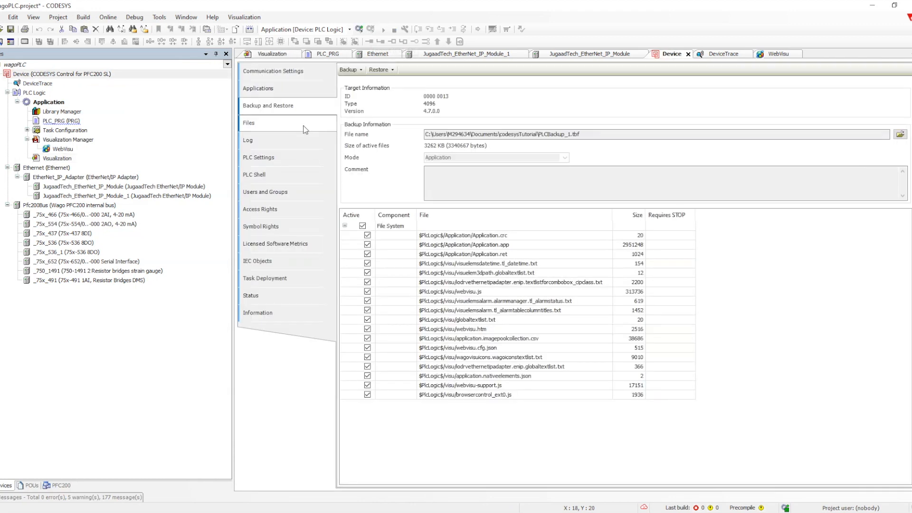
left_click(393, 70)
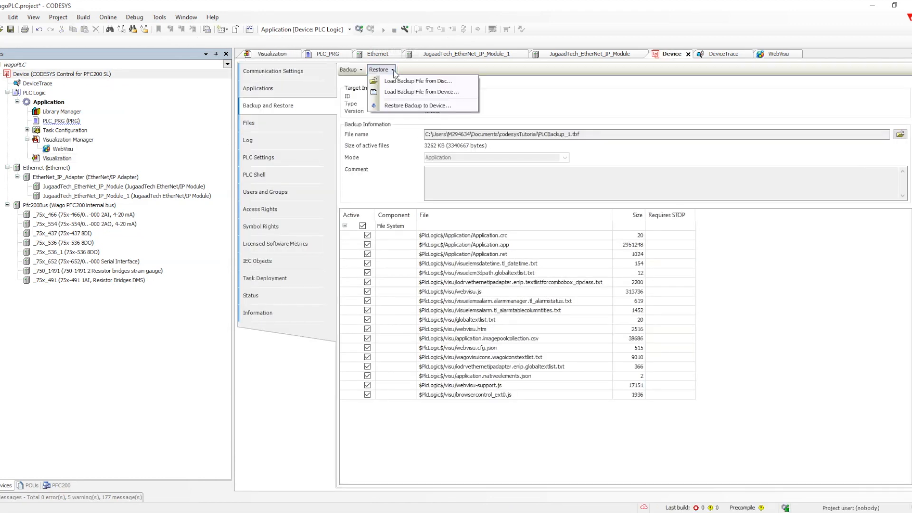
left_click(402, 105)
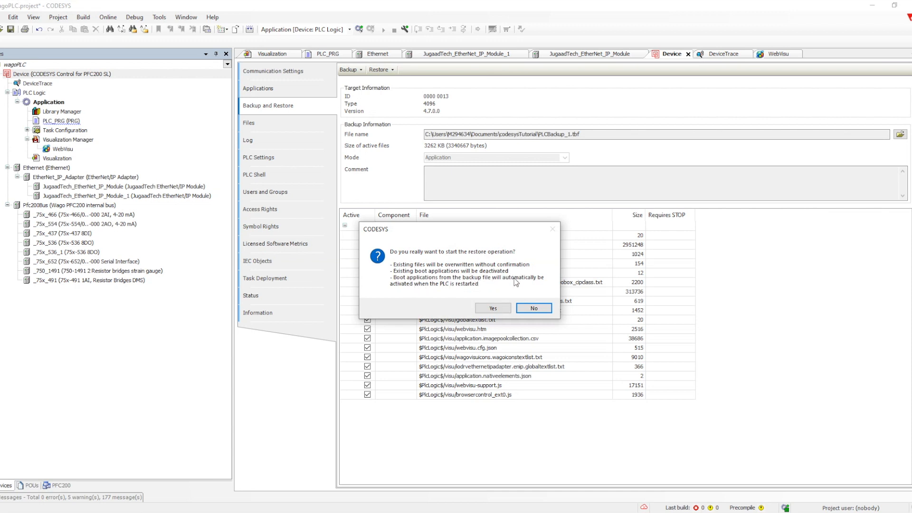
left_click(494, 309)
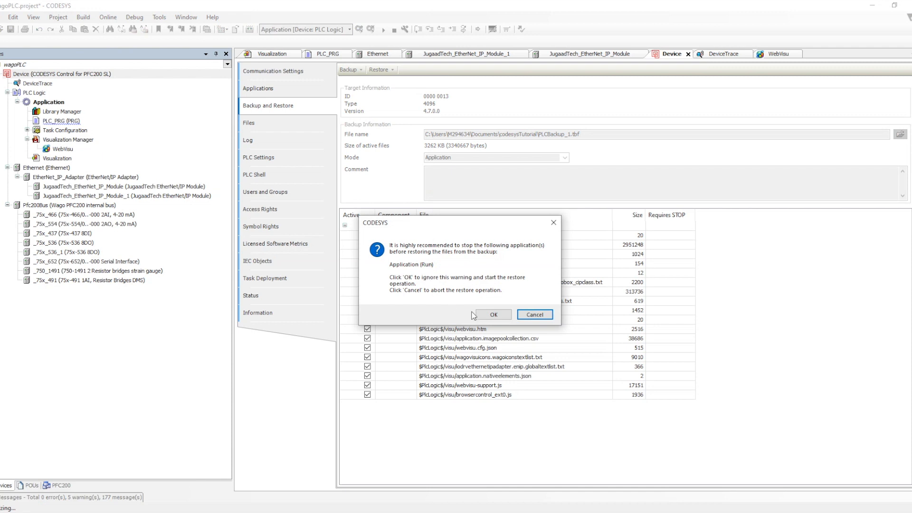
left_click(494, 314)
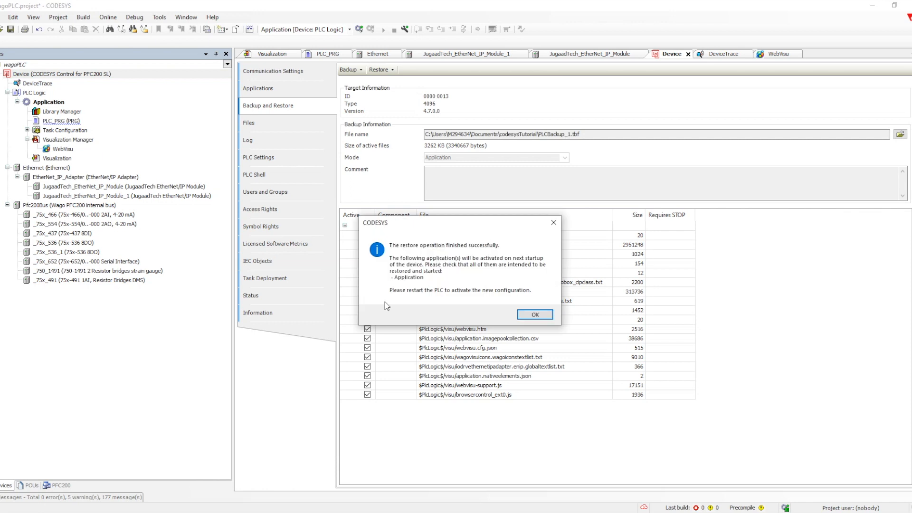
left_click(536, 315)
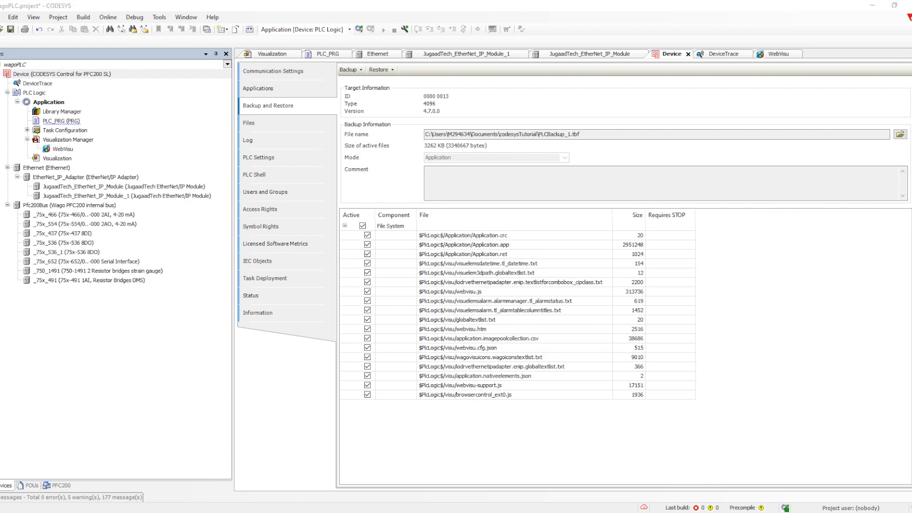
left_click(18, 512)
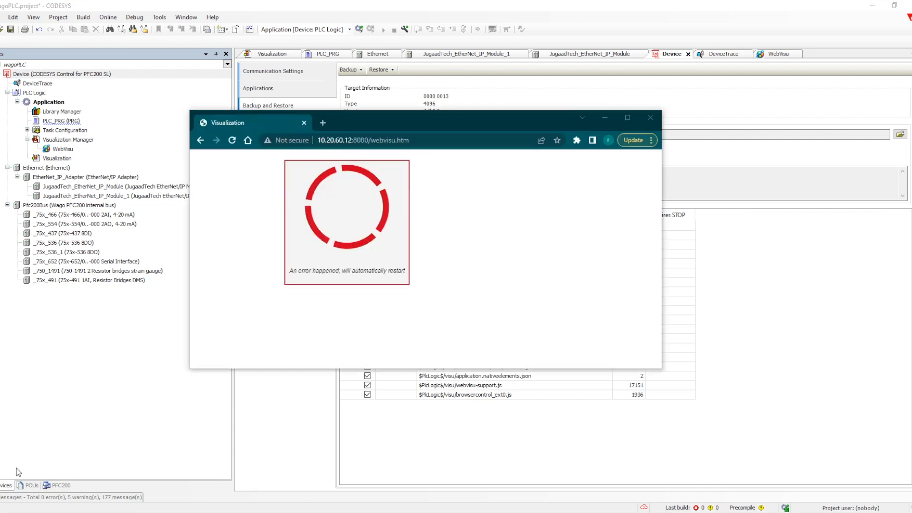
left_click(232, 141)
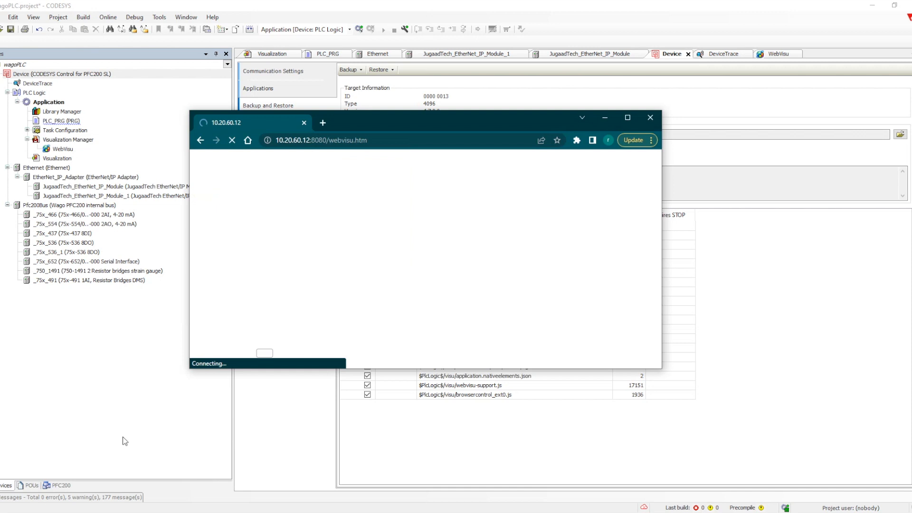
Stop the PFC200 runtime at 10.20.60.12, check the Runtime Deploy Tool messages, and start the runtime again.
left_click(62, 486)
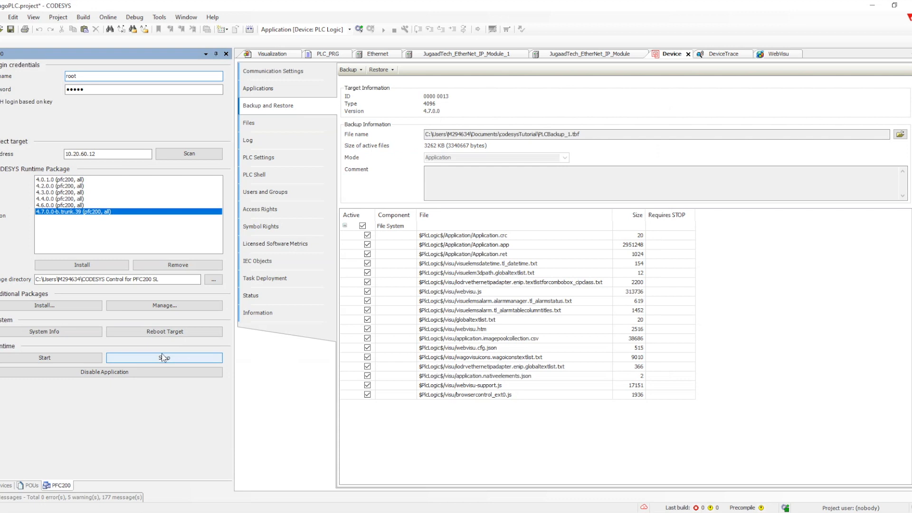
left_click(99, 88)
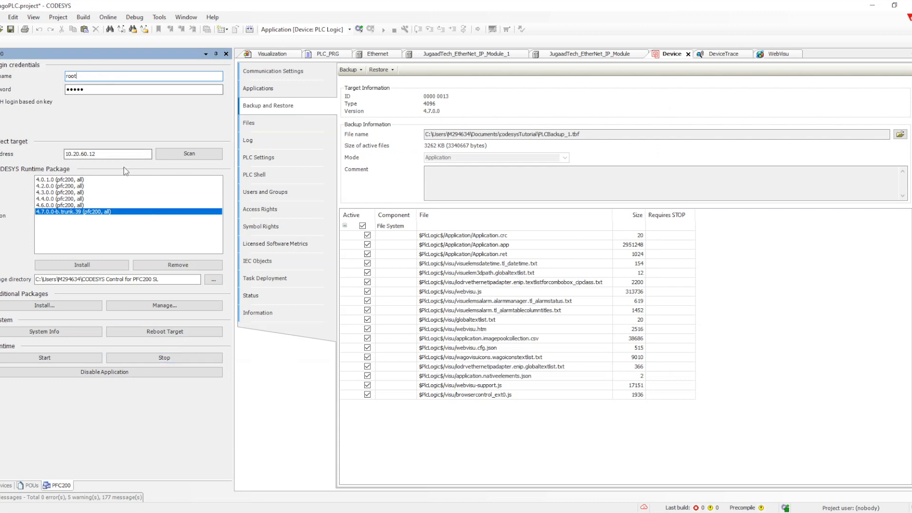
left_click(169, 361)
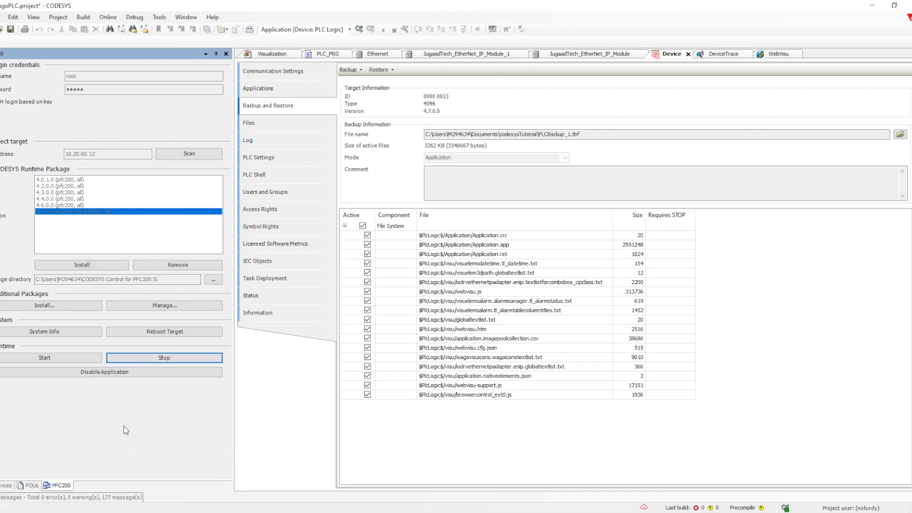
left_click(83, 498)
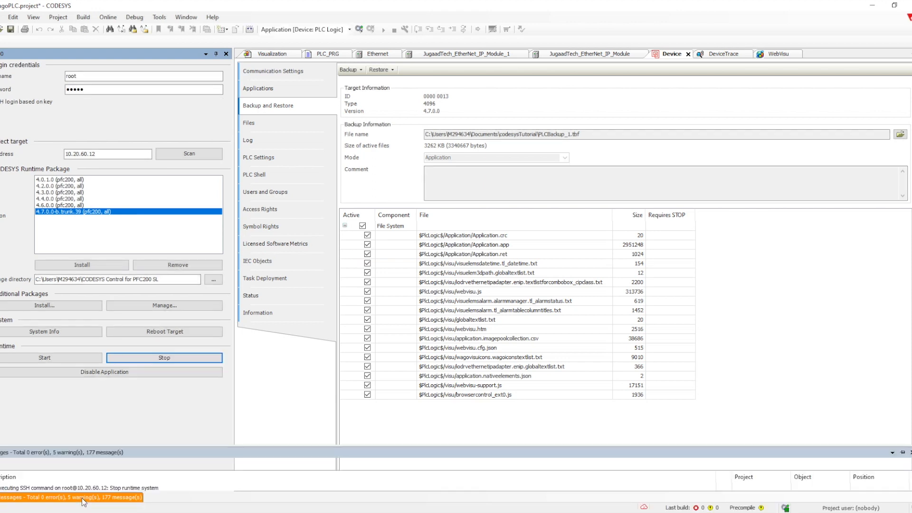
left_click(903, 349)
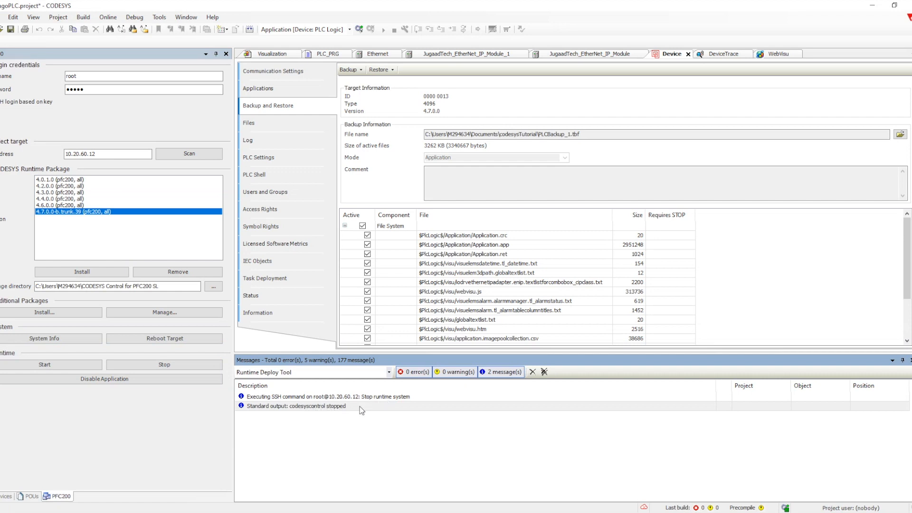
left_click(46, 366)
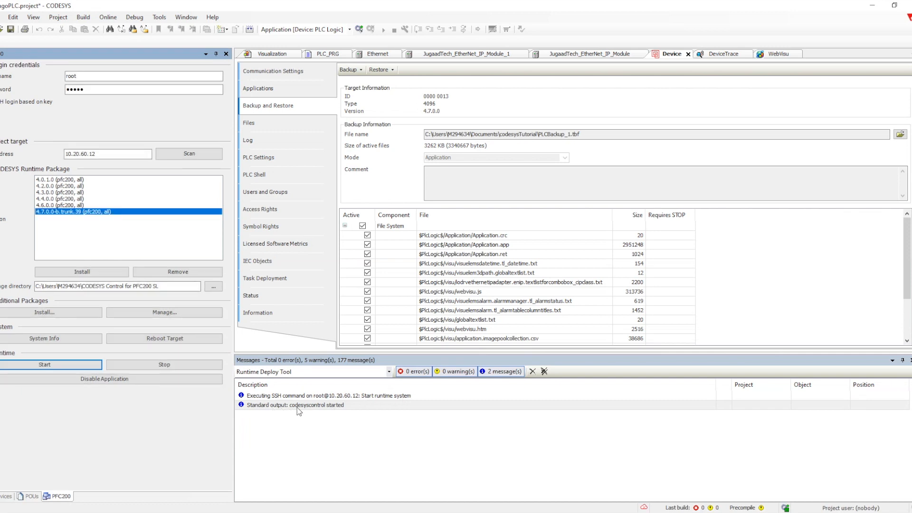
left_click(339, 447)
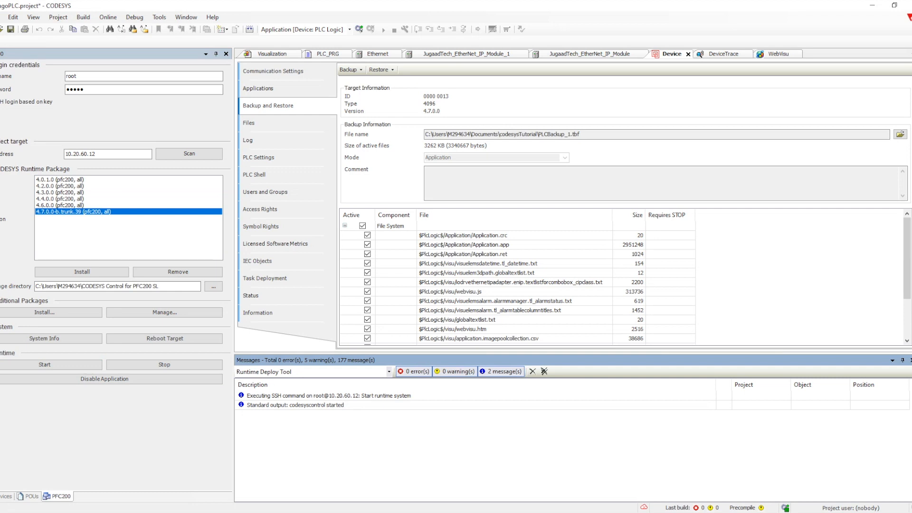
Check the restored web visualization in the browser and return to the project's device tree.
key("alt+Tab")
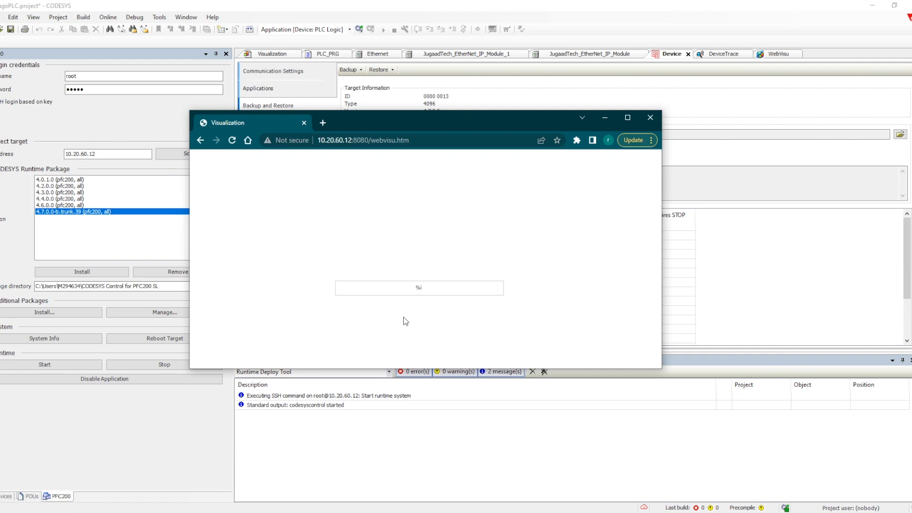
left_click(305, 445)
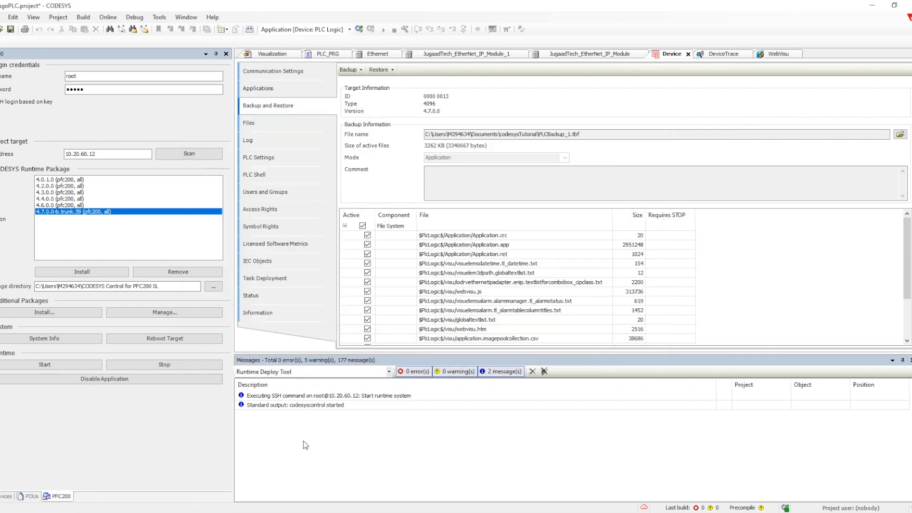
left_click(143, 120)
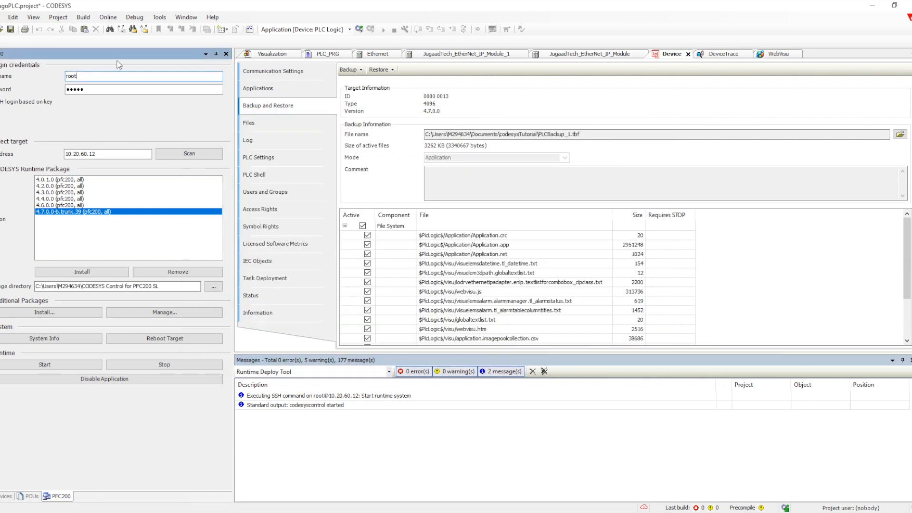
left_click(3, 497)
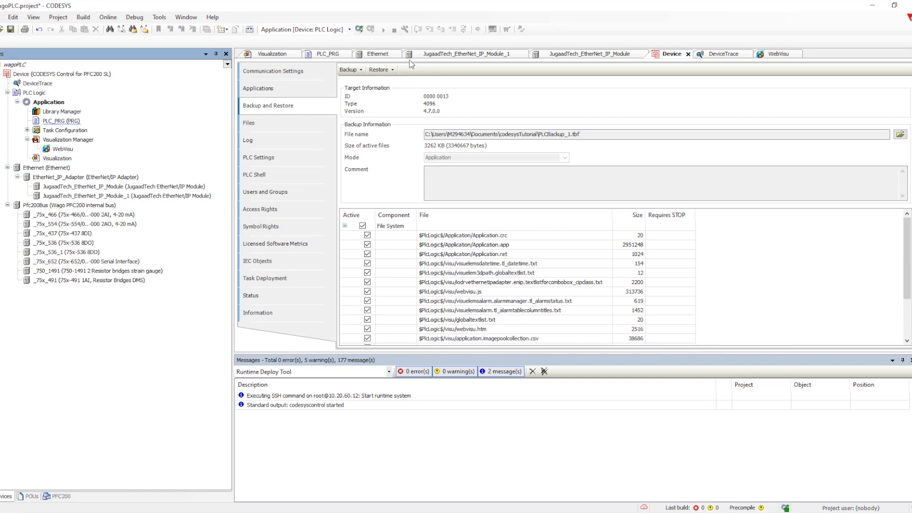
Duplicate the button in the Visualization and place the copy directly below the original.
left_click(44, 103)
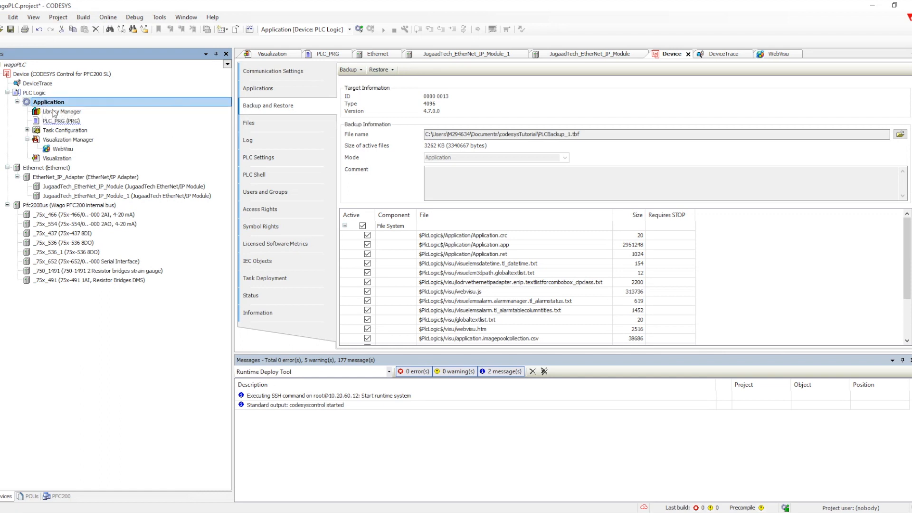
double_click(53, 160)
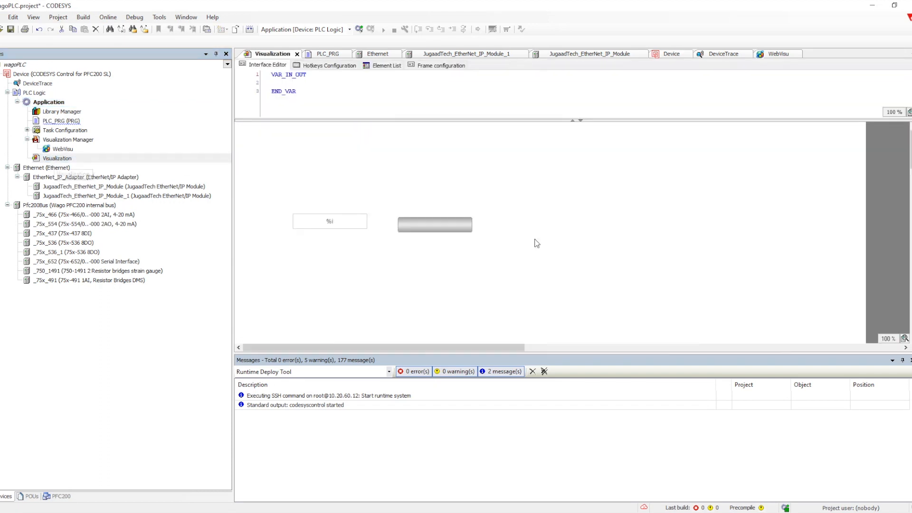
left_click(441, 230)
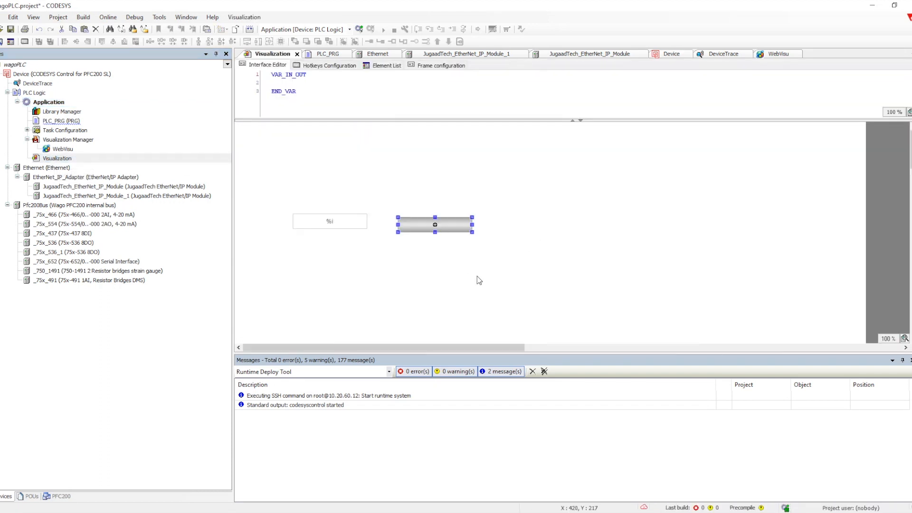
key("ctrl+c")
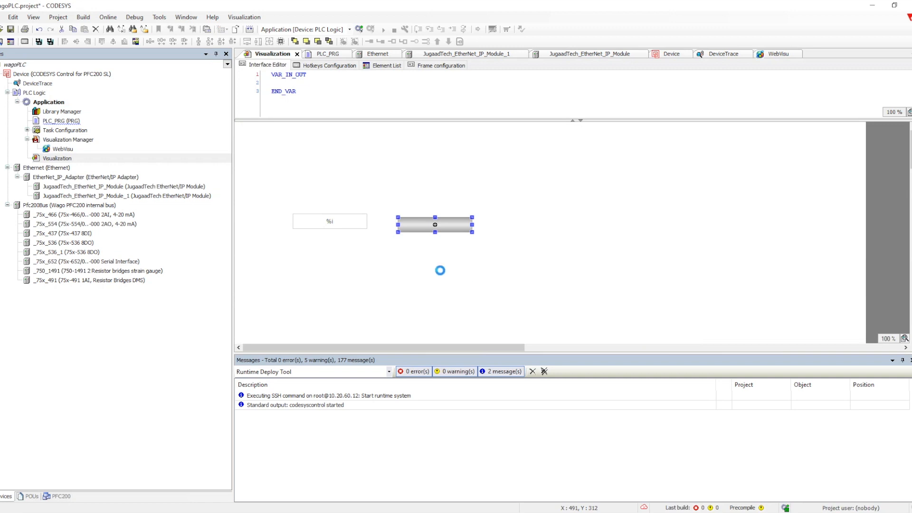
key("ctrl+v")
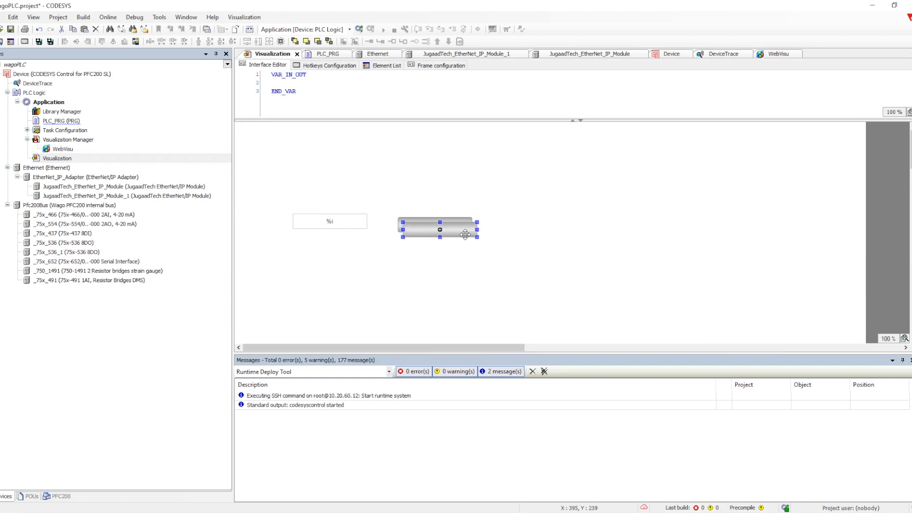
left_click_drag(464, 233, 458, 268)
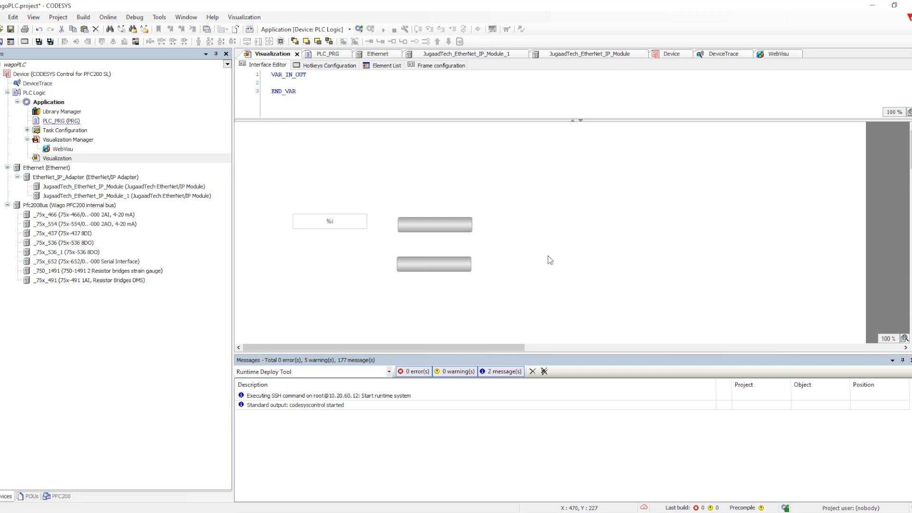
Label the lower button Button2.
left_click(433, 264)
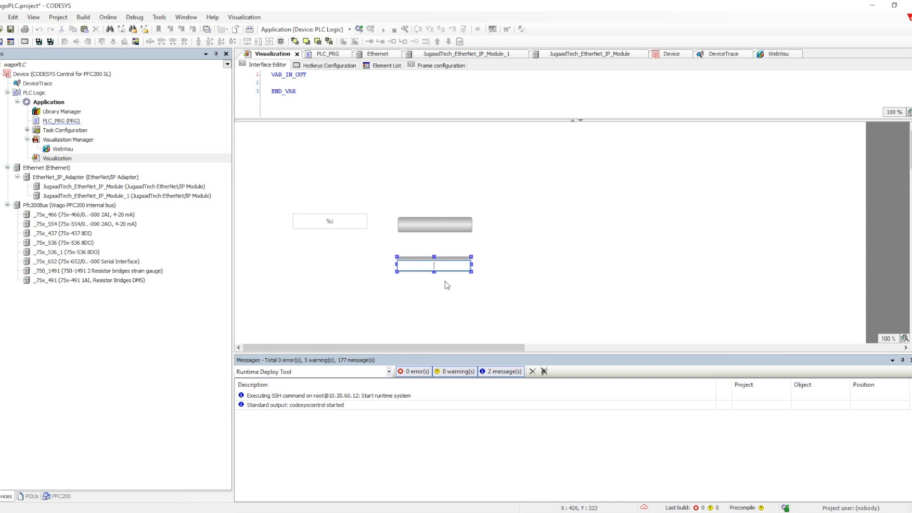
type("Button2")
left_click(447, 245)
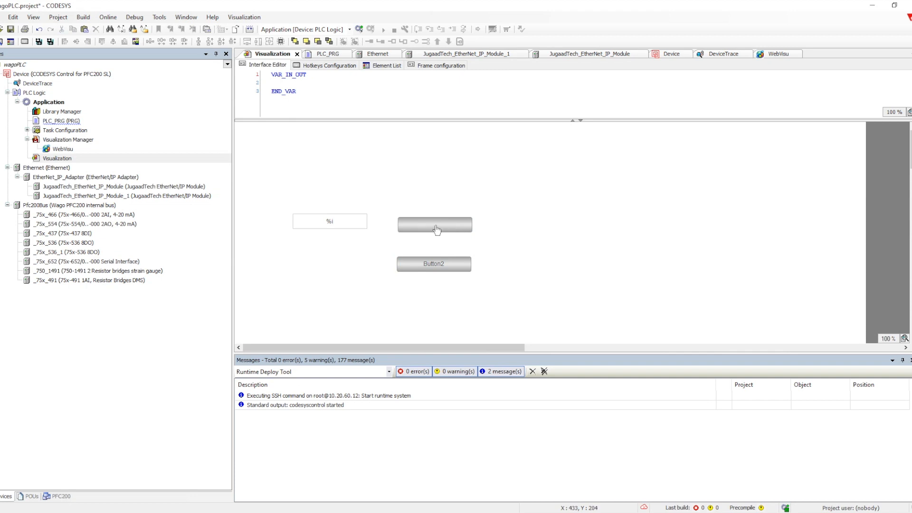
Label the upper button in the Visualization Button1 and save the project.
left_click(437, 228)
left_click(438, 226)
type("Button1")
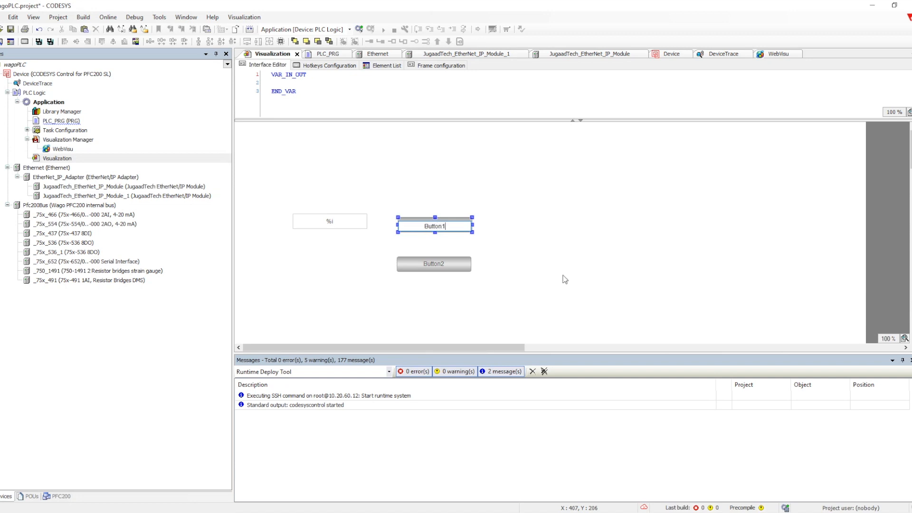
key("Return")
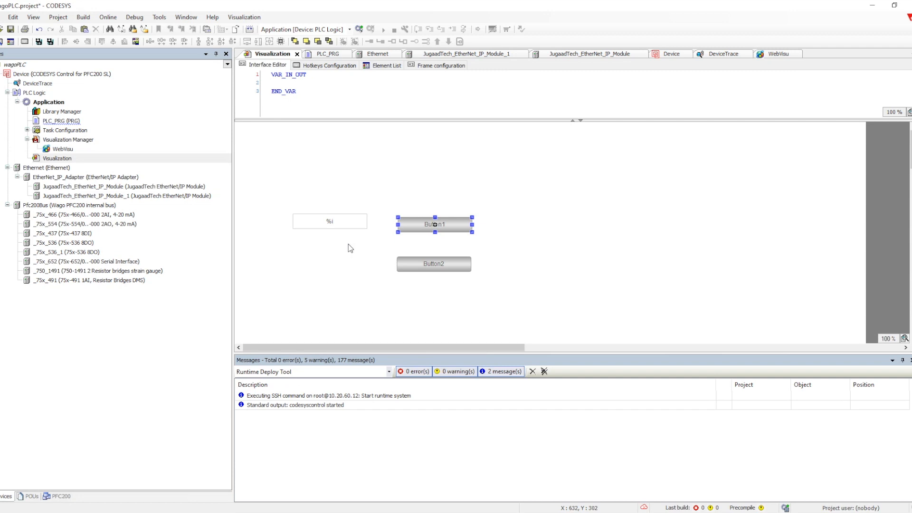
left_click(280, 208)
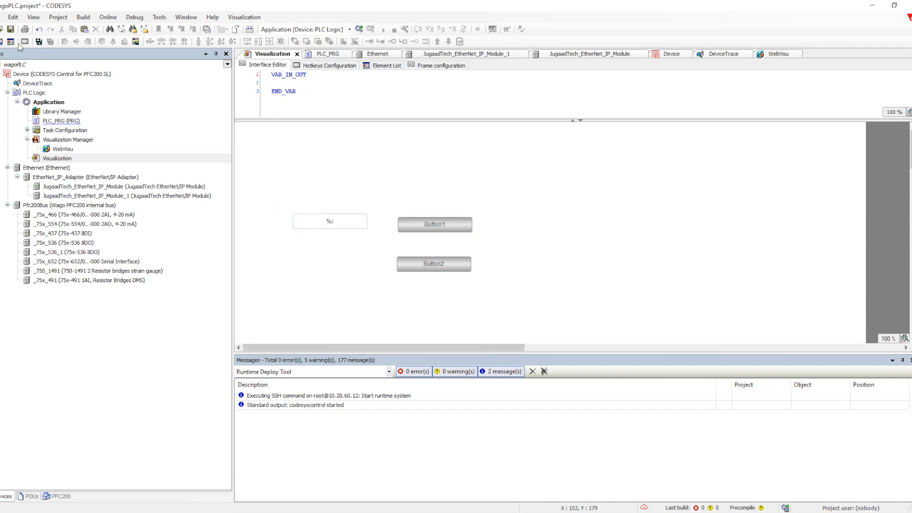
left_click(11, 29)
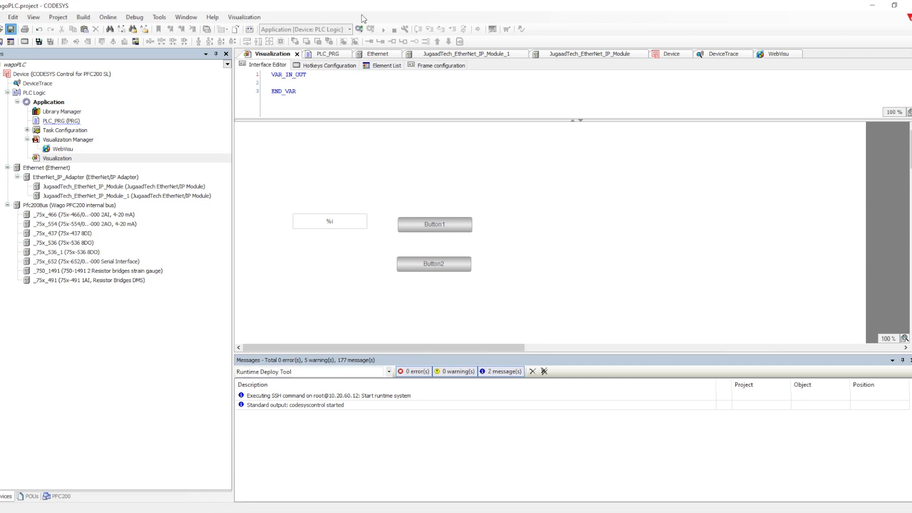
Log in to the PLC, download the latest code over the running application, and start the application.
left_click(360, 30)
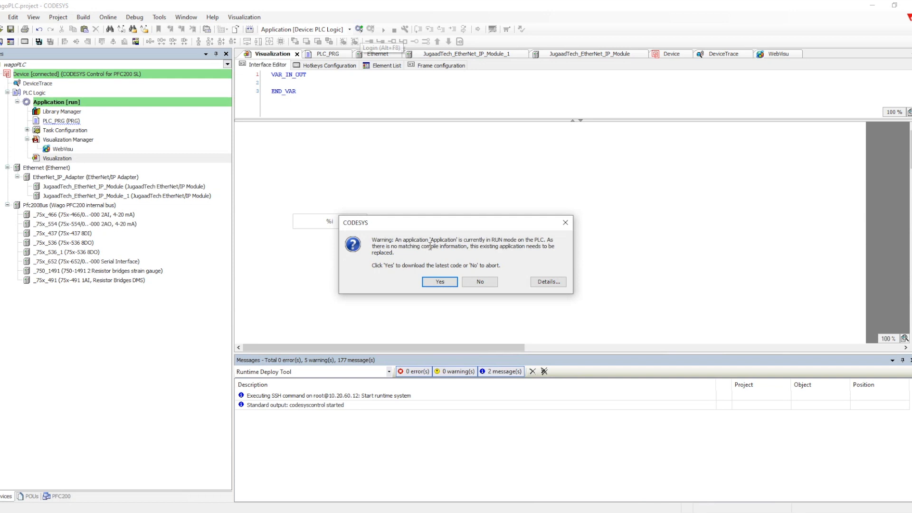
left_click(438, 281)
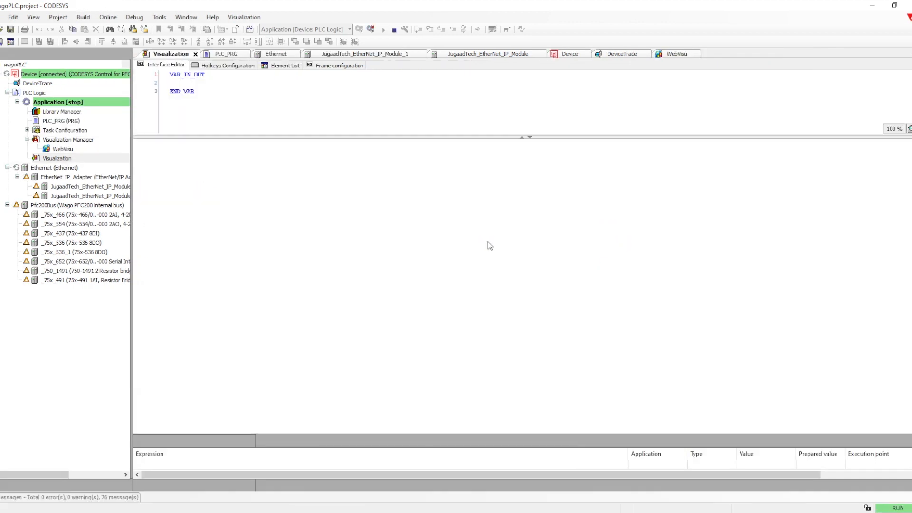
key("F5")
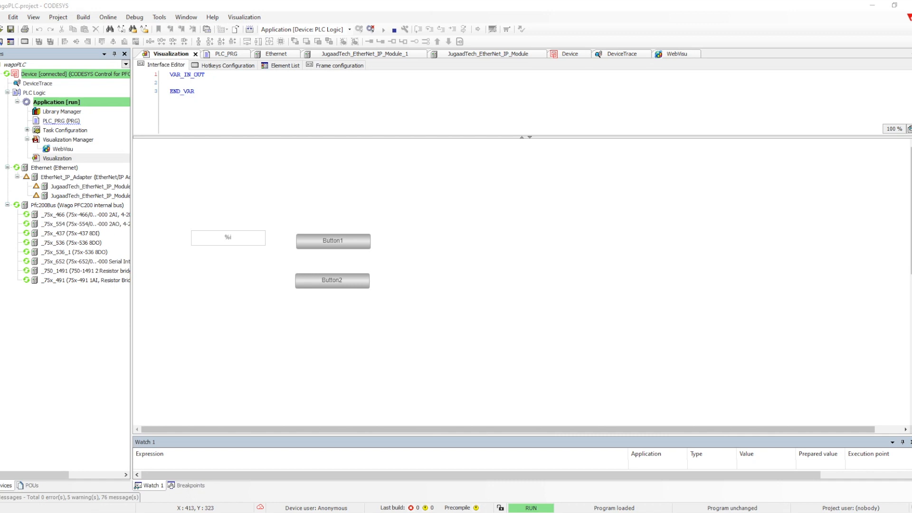
Switch to the browser, reload the web visualization to check both buttons, and return to CODESYS.
key("alt+Tab")
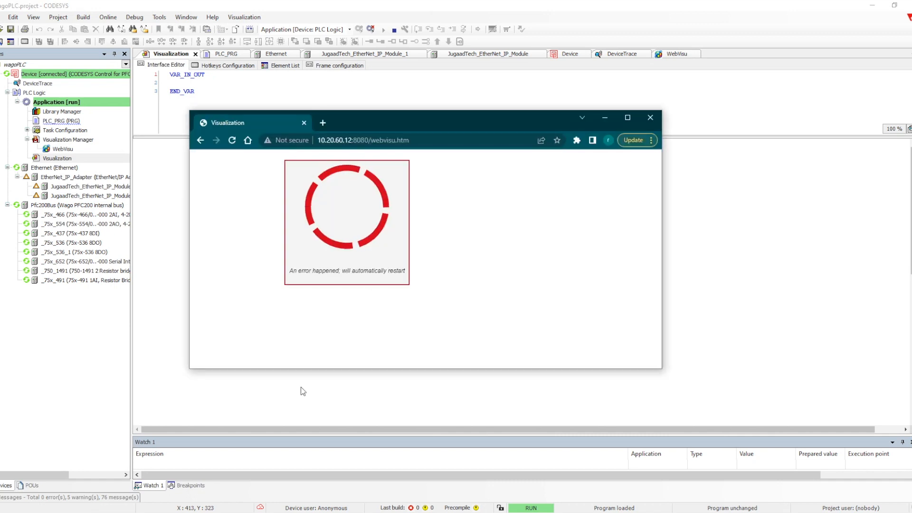
left_click(232, 140)
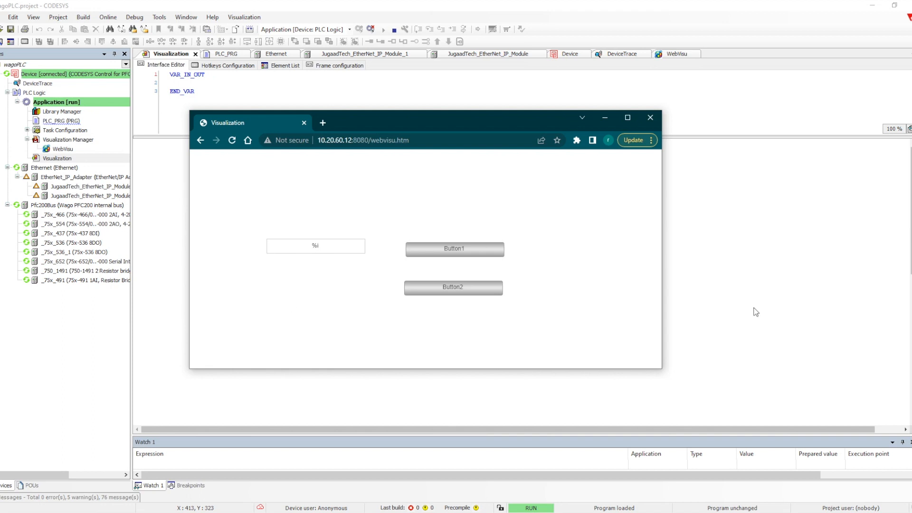
left_click(734, 345)
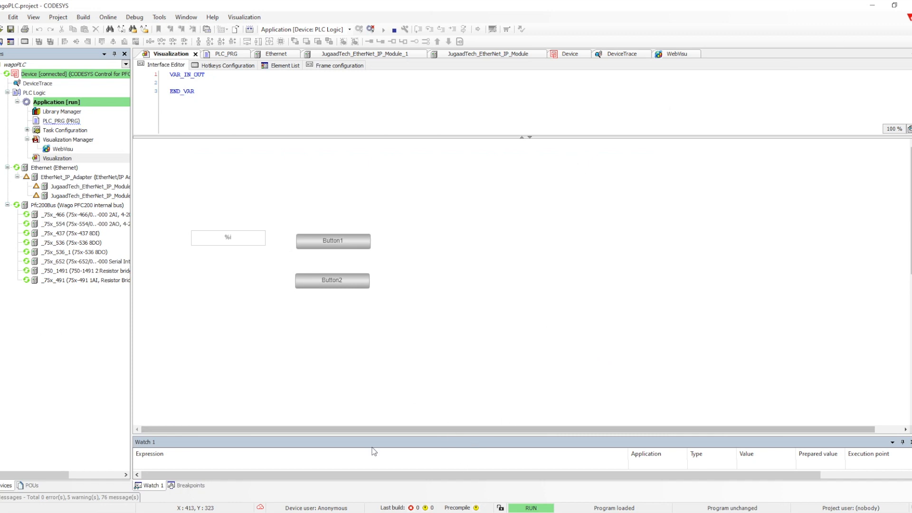
left_click(426, 512)
left_click(381, 485)
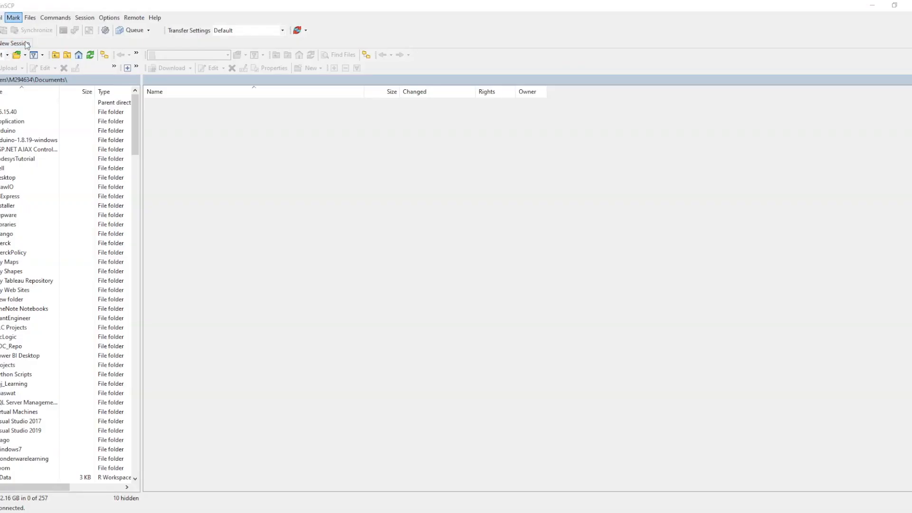
left_click(12, 45)
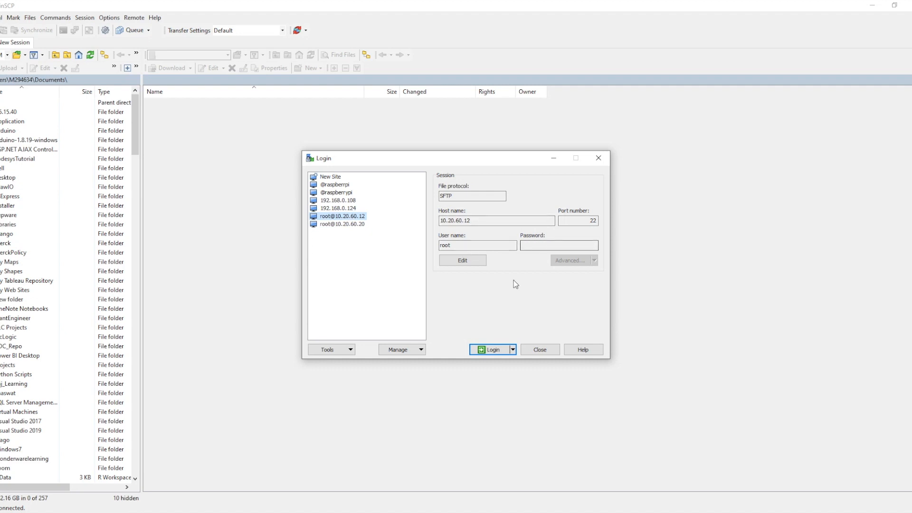
left_click(490, 351)
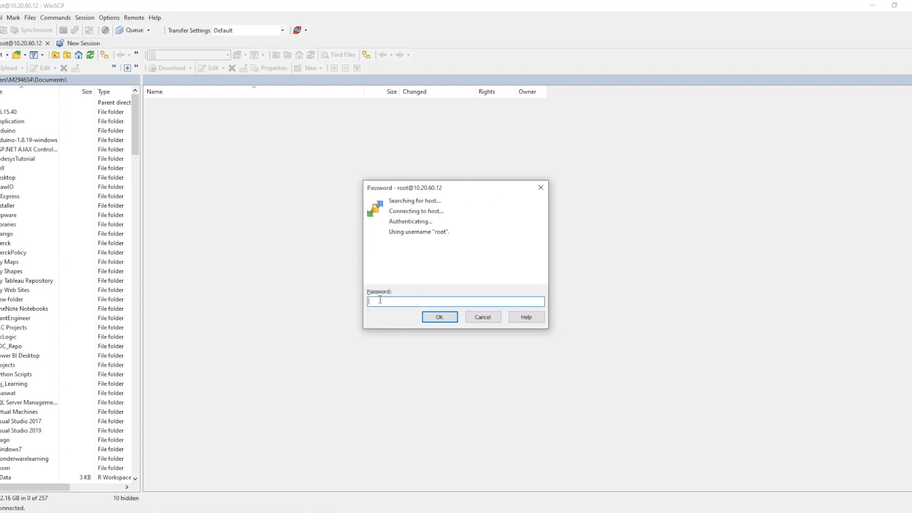
type("***")
key("Return")
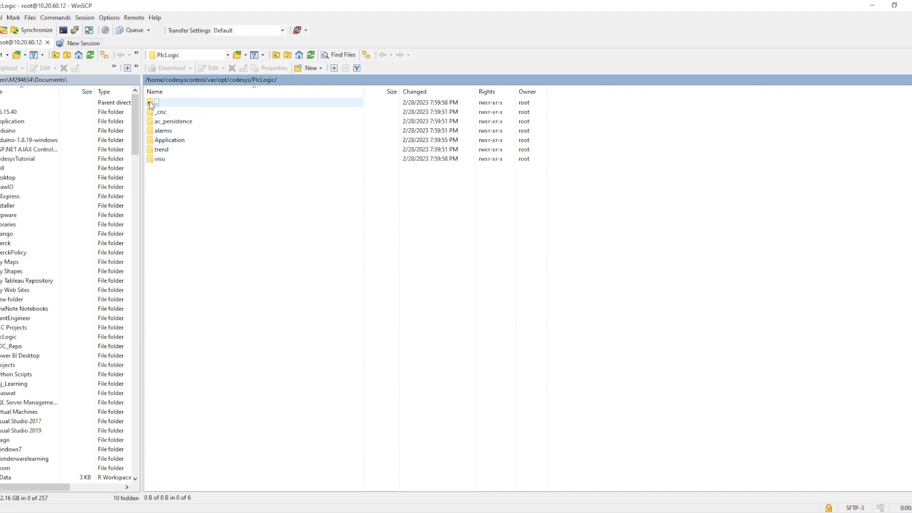
Go to the controller's root directory and open the codesys folder inside opt.
left_click(228, 57)
left_click(194, 66)
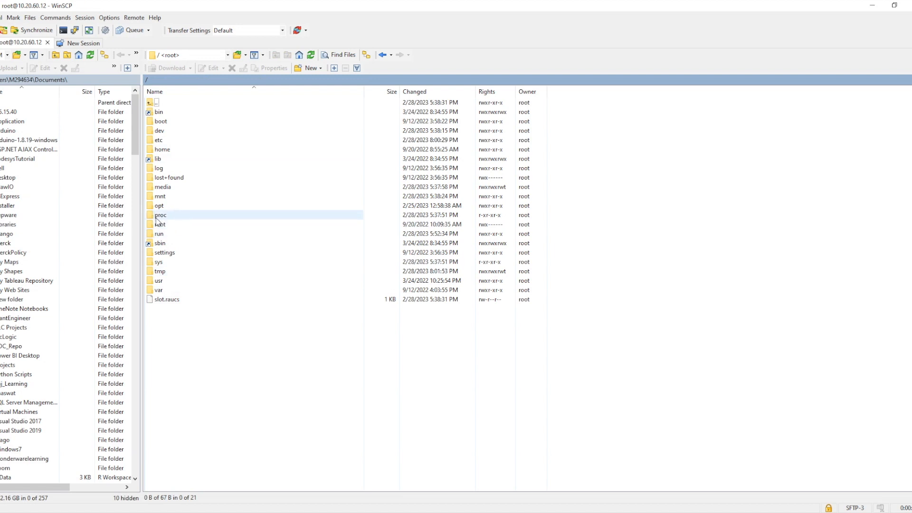
left_click(199, 206)
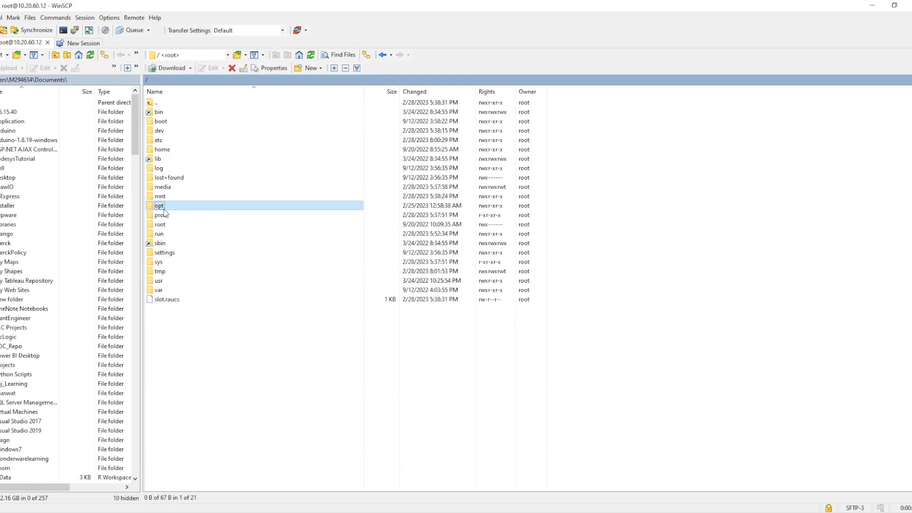
left_click(153, 291)
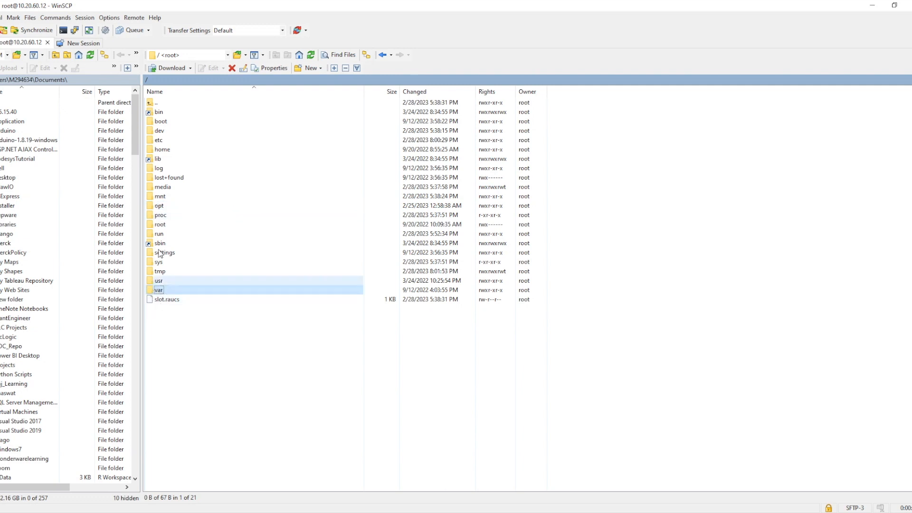
double_click(152, 207)
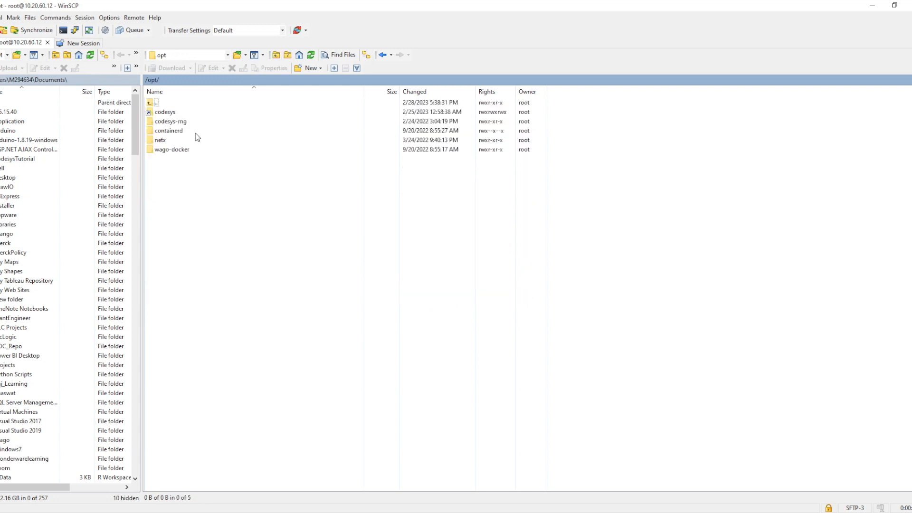
left_click(165, 114)
double_click(165, 115)
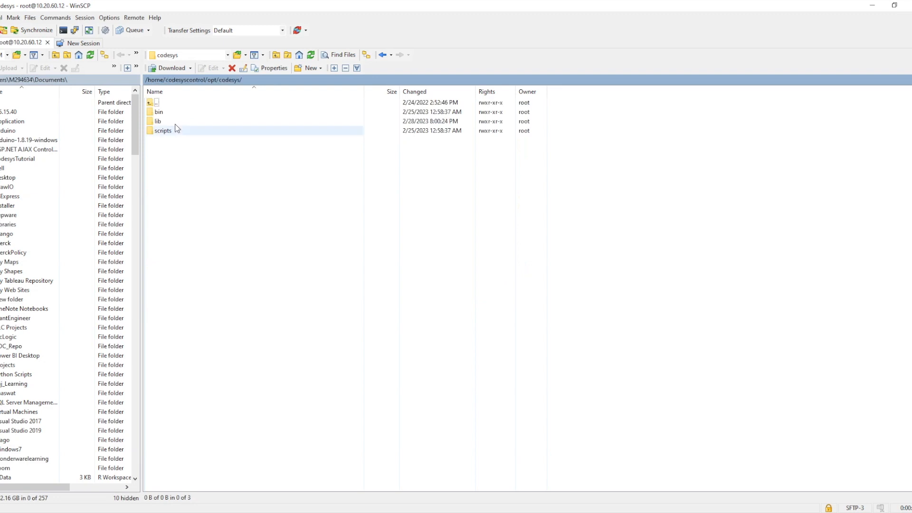
Look into the lib and bin folders of codesys and go back up to /home/codesyscontrol.
double_click(160, 120)
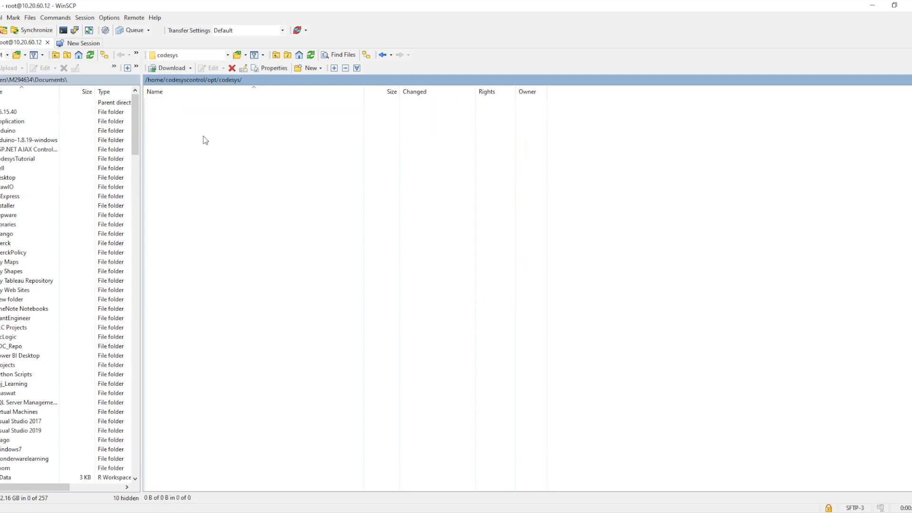
double_click(150, 102)
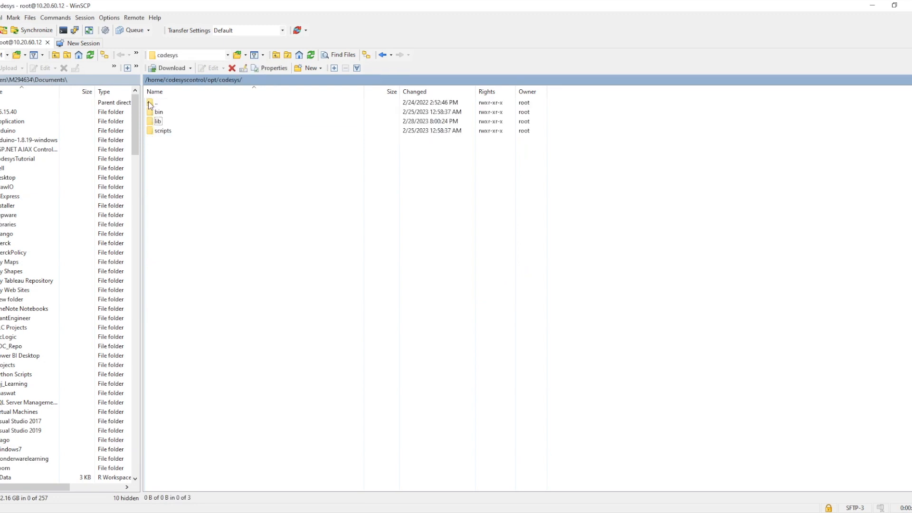
double_click(160, 112)
left_click(150, 103)
double_click(150, 104)
double_click(150, 103)
double_click(150, 104)
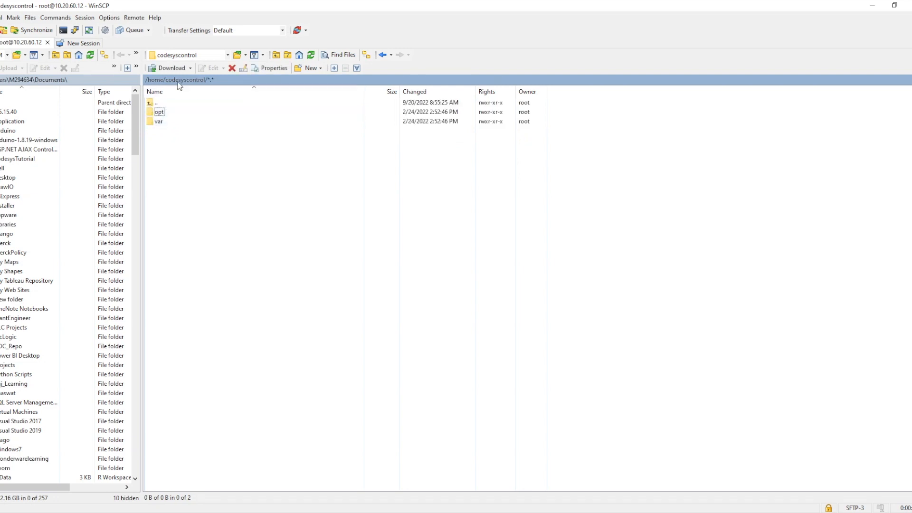
Open the var folder and go through codesys and PlcLogic to the Application folder.
double_click(153, 122)
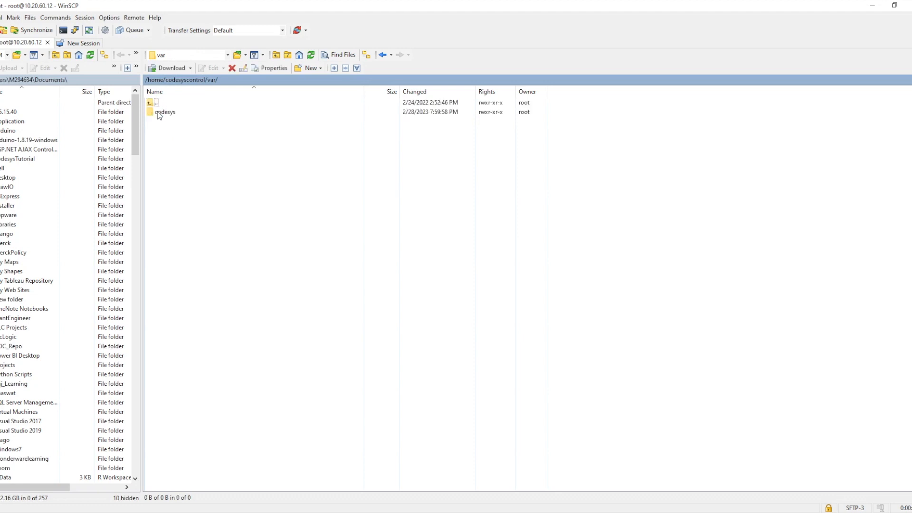
double_click(167, 112)
double_click(166, 112)
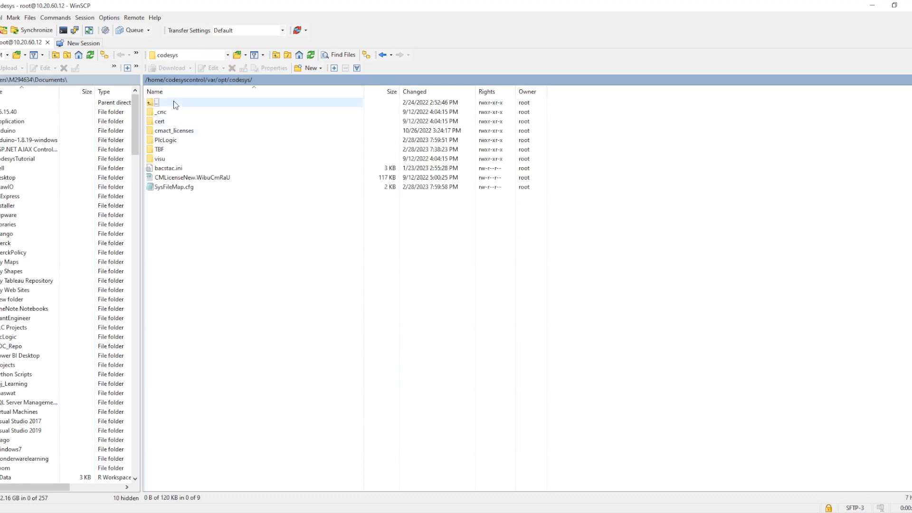
left_click(167, 141)
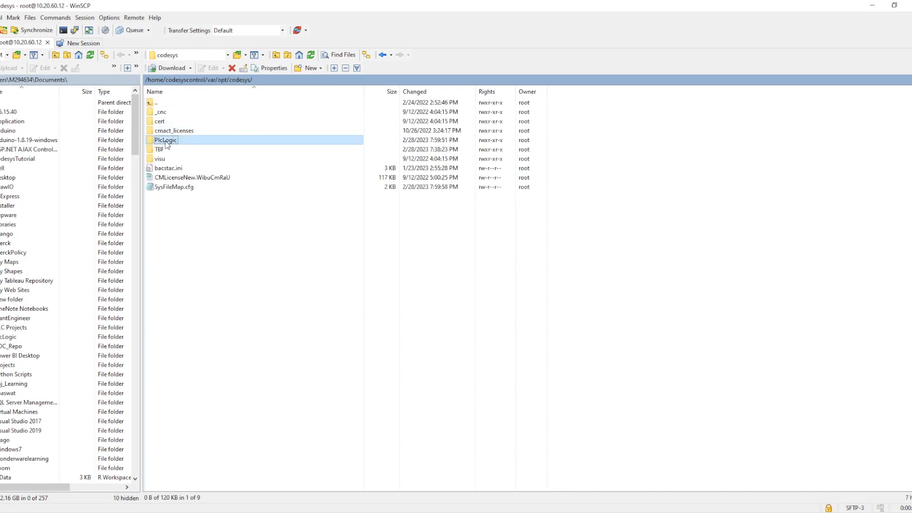
key("Return")
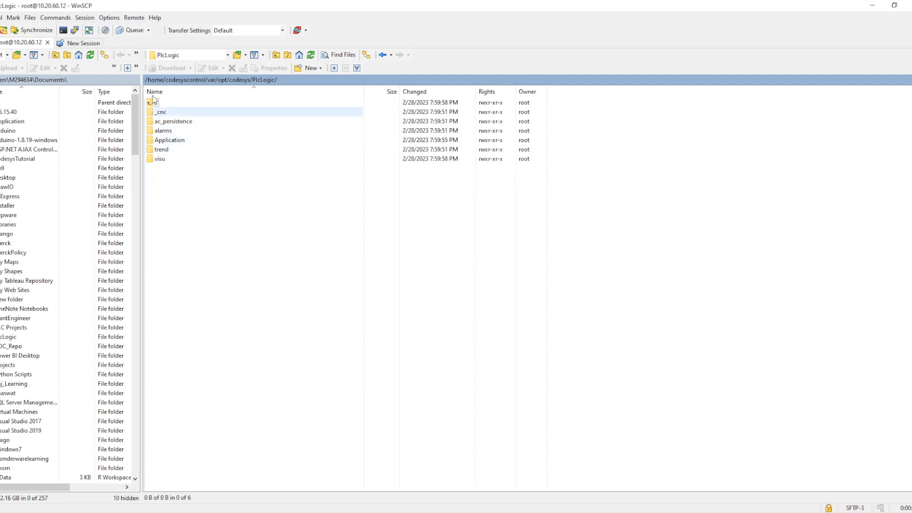
double_click(160, 141)
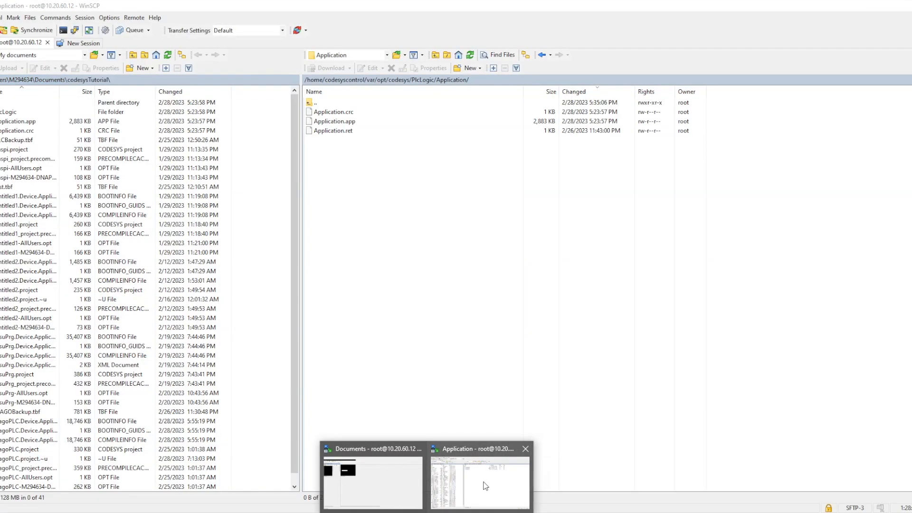
Bring up the other WinSCP window and refresh the remote Application folder to check its boot application files.
left_click(485, 482)
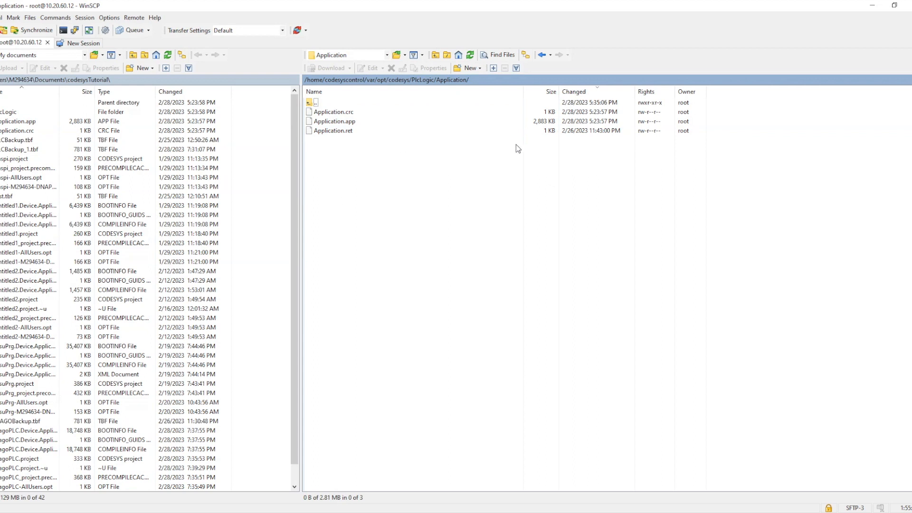
right_click(349, 193)
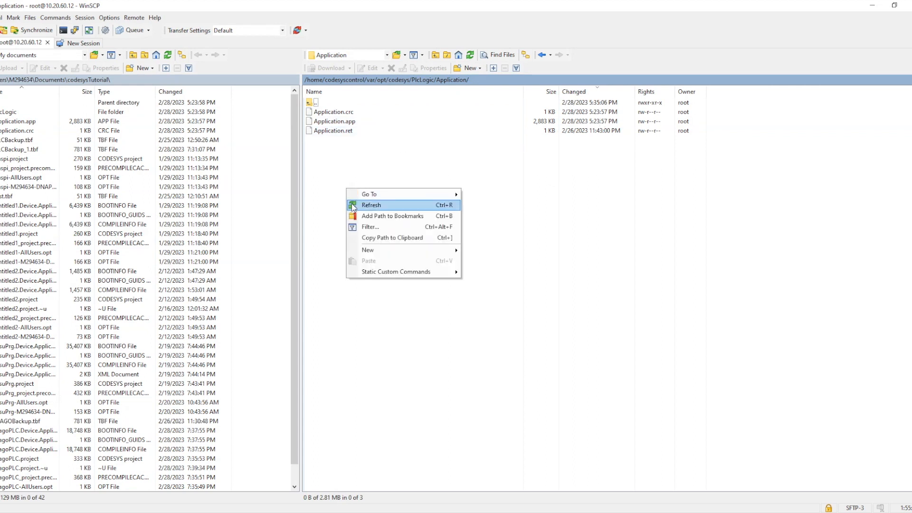
left_click(381, 206)
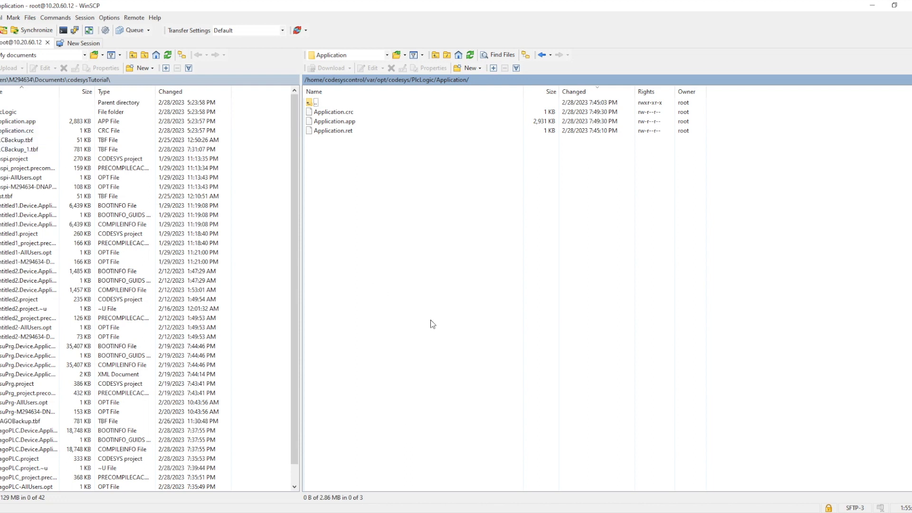
Switch back to CODESYS and log out of the PLC.
left_click(332, 512)
left_click(387, 486)
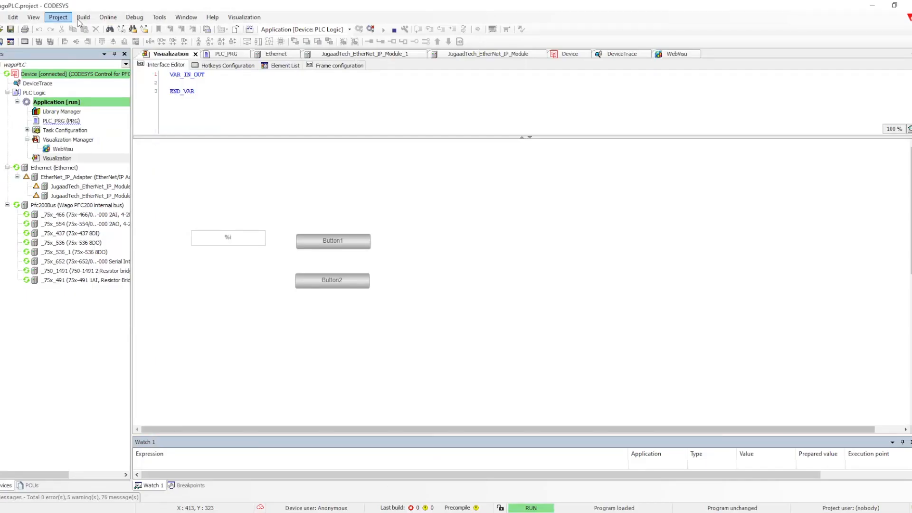
left_click(371, 29)
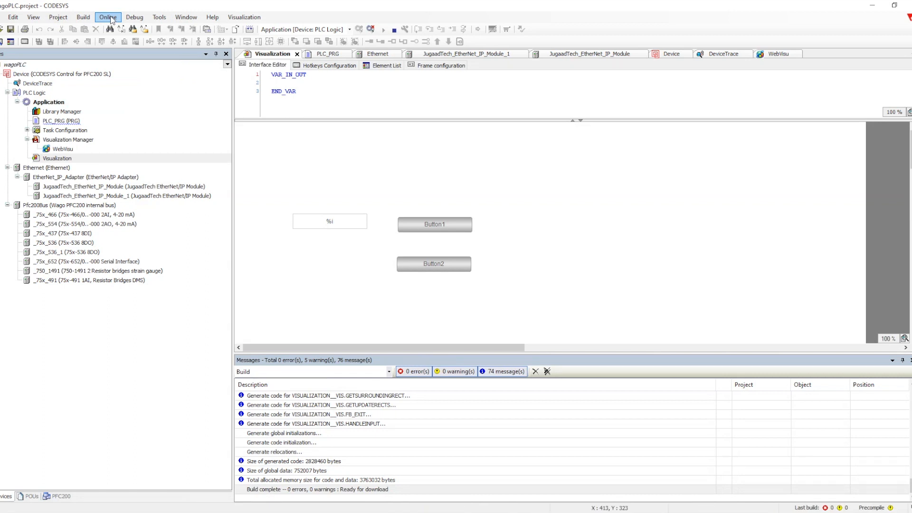
Create a boot application offline and save it as Application.app in a new Bootapp folder inside codesysTutorial.
left_click(109, 18)
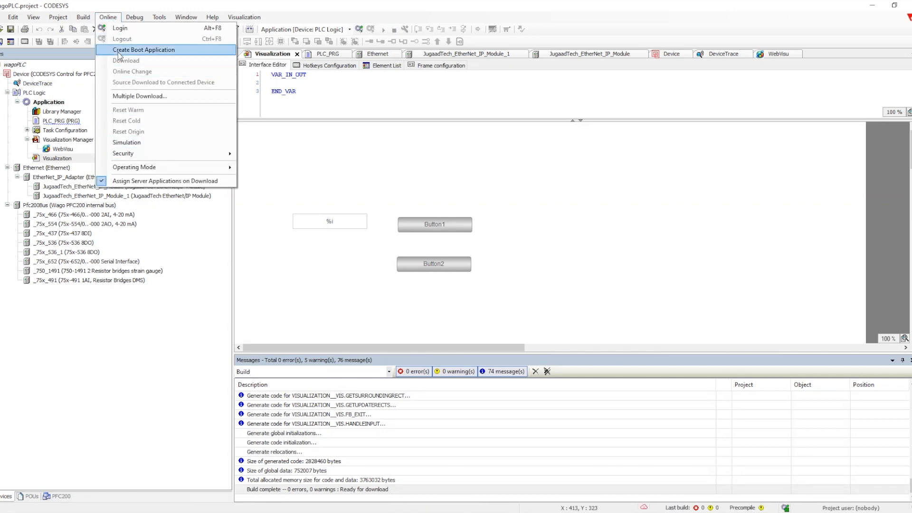
left_click(162, 50)
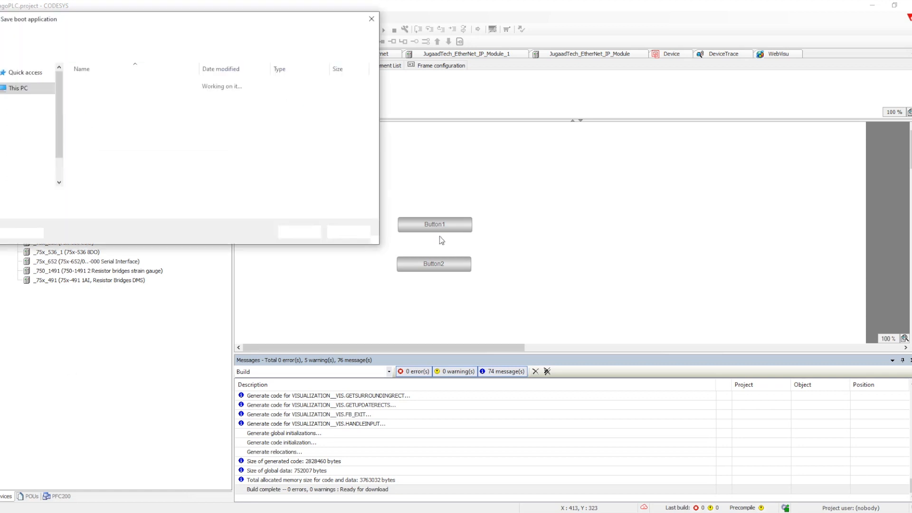
left_click(94, 118)
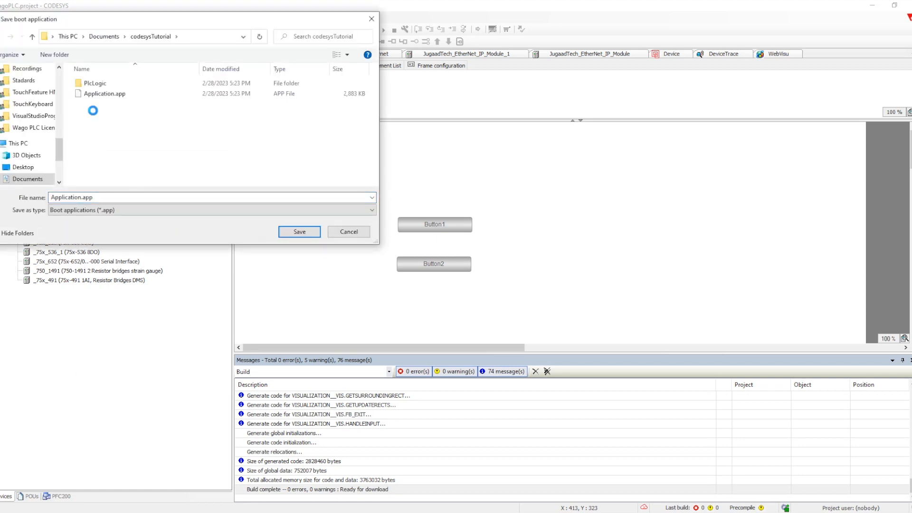
right_click(93, 111)
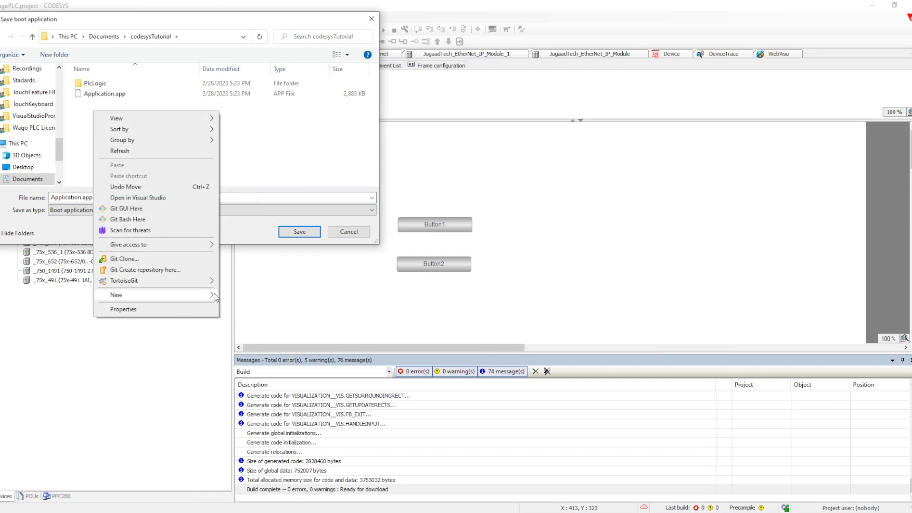
left_click(159, 151)
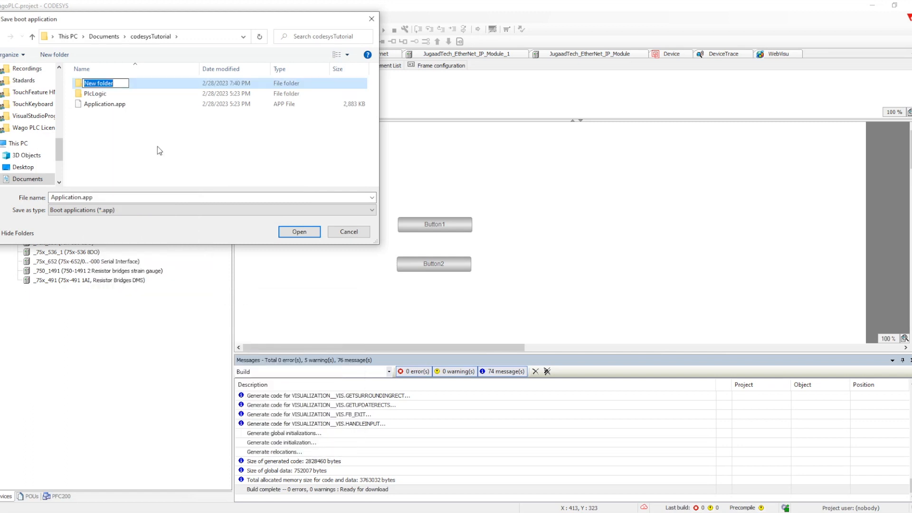
type("Bootapp")
key("Return")
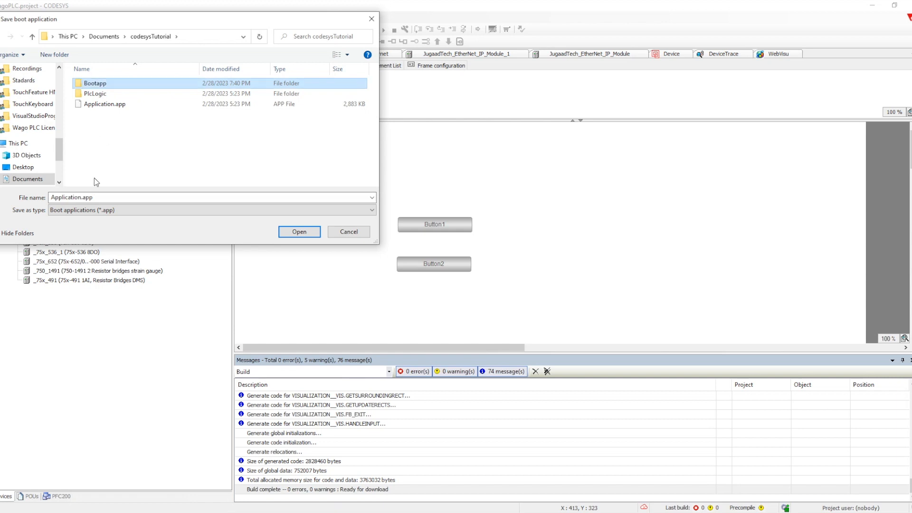
double_click(98, 85)
left_click(298, 232)
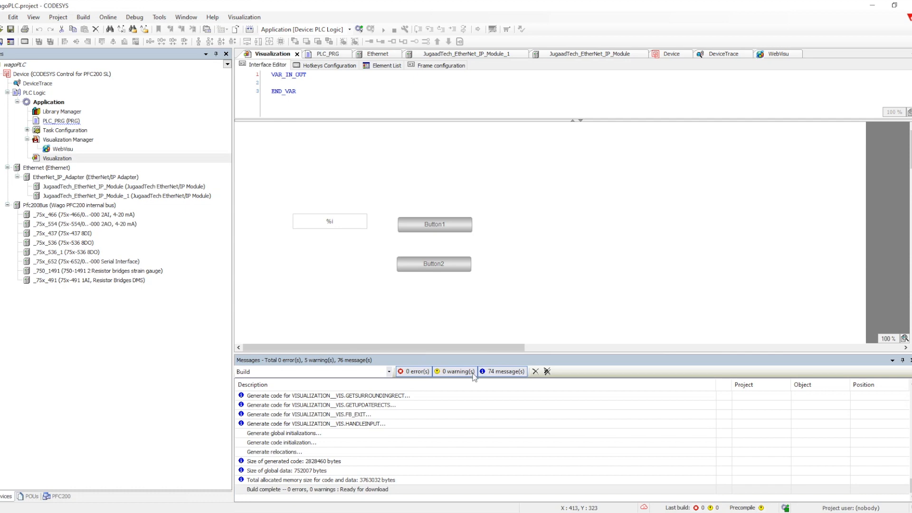
Switch to the WinSCP window showing the remote Application folder and create a local folder named Applogic in codesysTutorial.
mouse_move(418, 507)
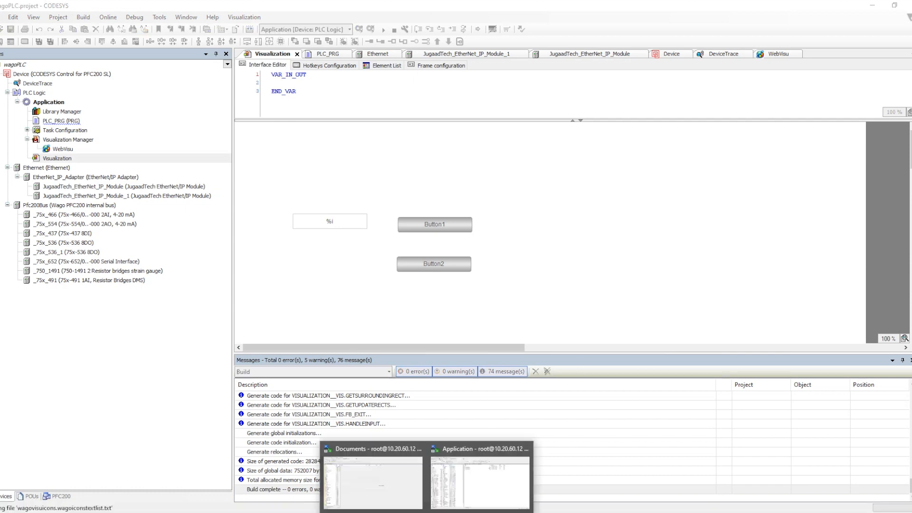
left_click(474, 490)
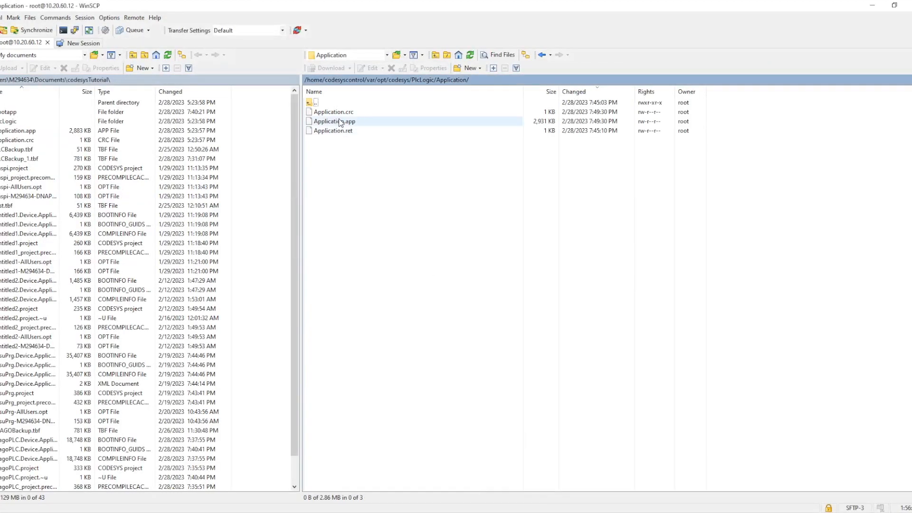
right_click(259, 117)
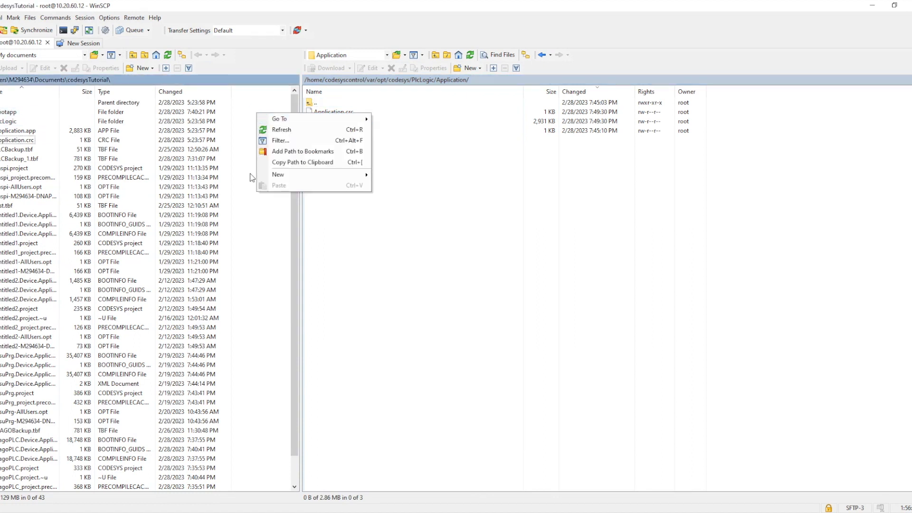
mouse_move(301, 177)
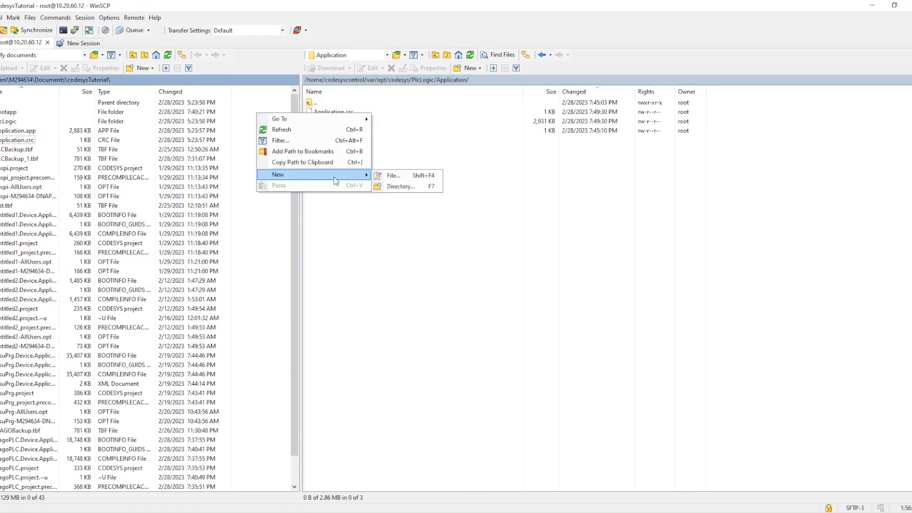
left_click(401, 187)
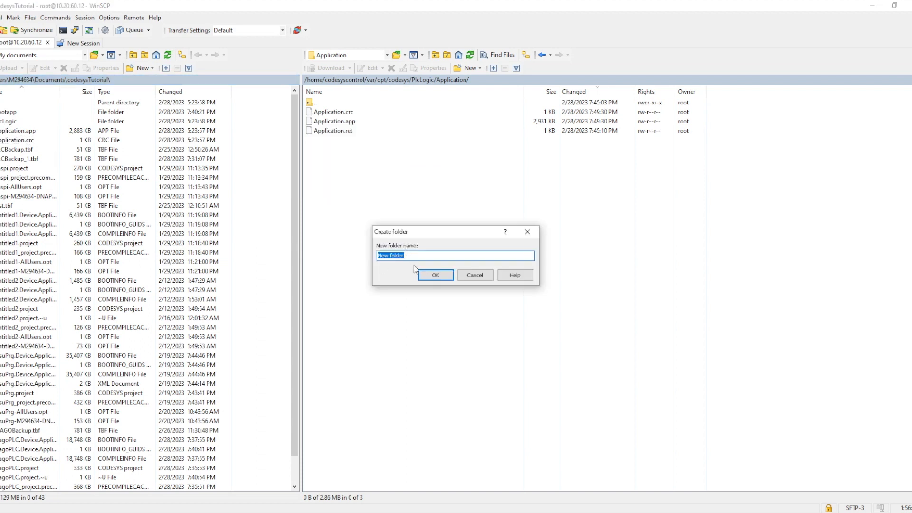
type("Appl")
key("Return")
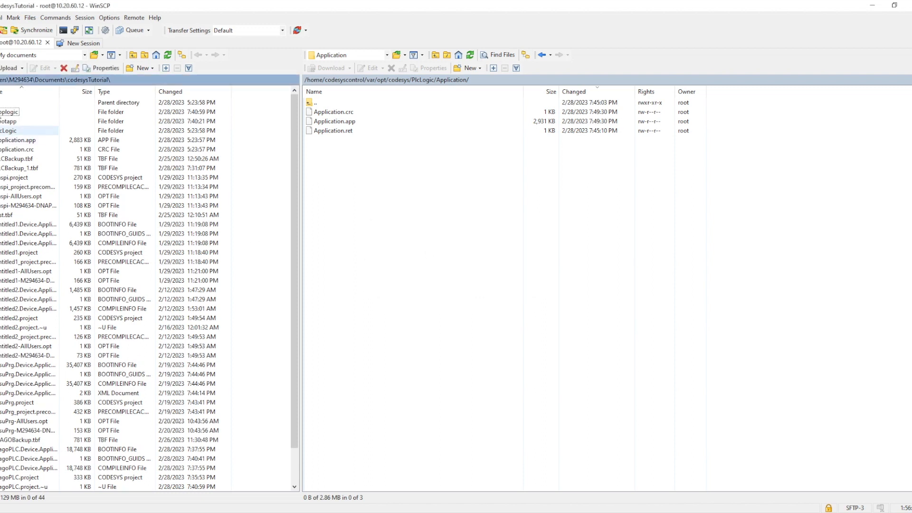
Download the remote Application.app and Application.crc files into the local Applogic folder.
double_click(5, 112)
left_click(335, 121)
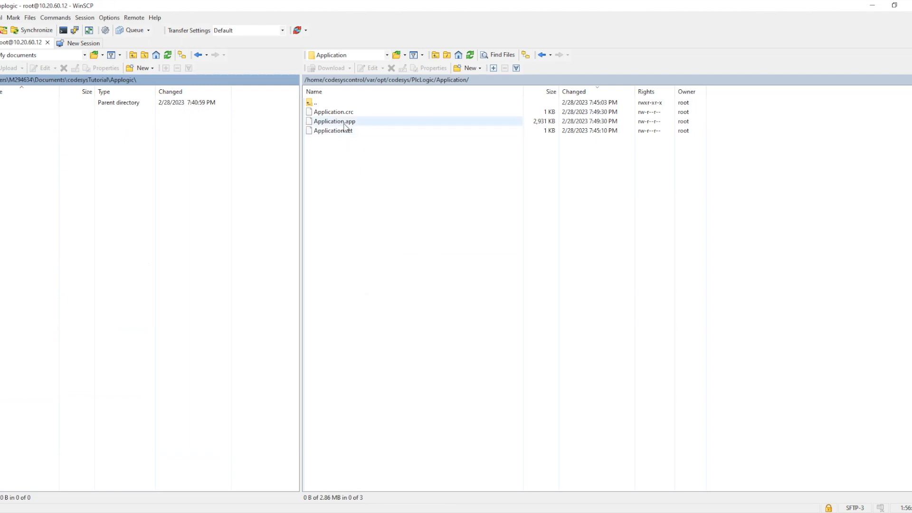
left_click(335, 113, "ctrl")
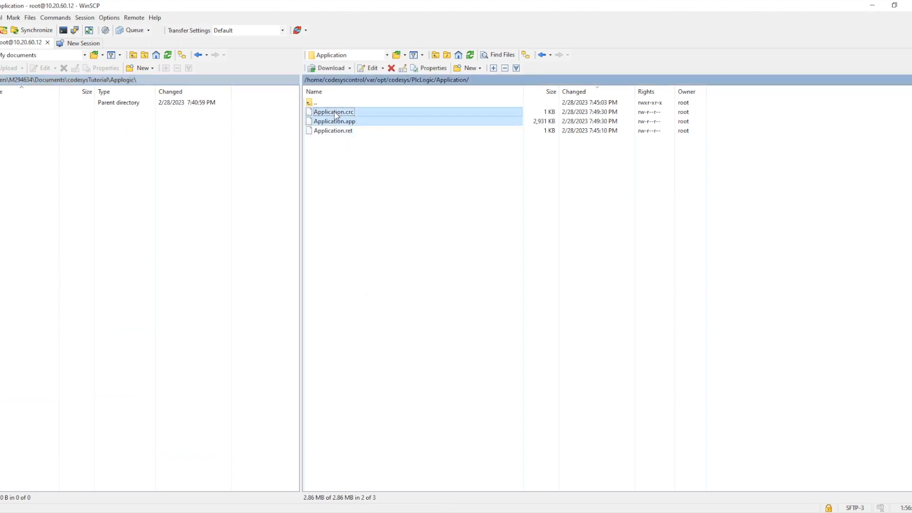
right_click(335, 113)
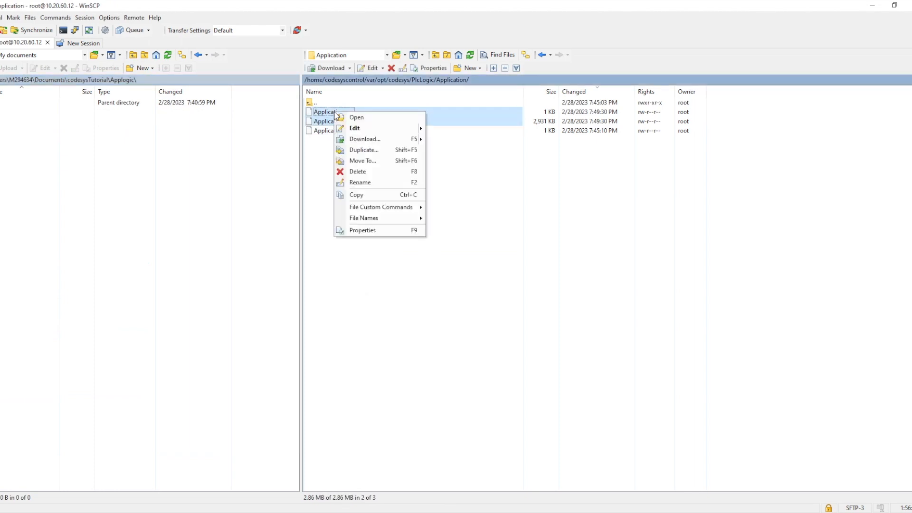
mouse_move(363, 142)
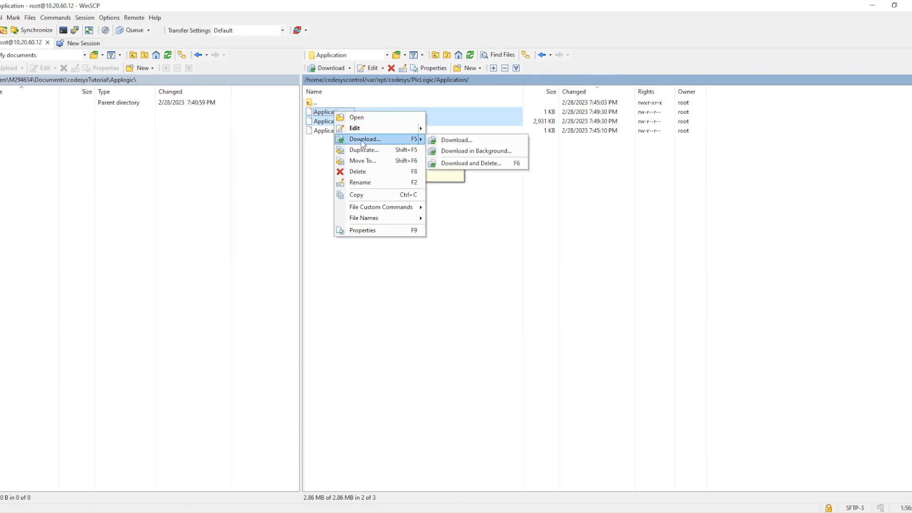
left_click(445, 140)
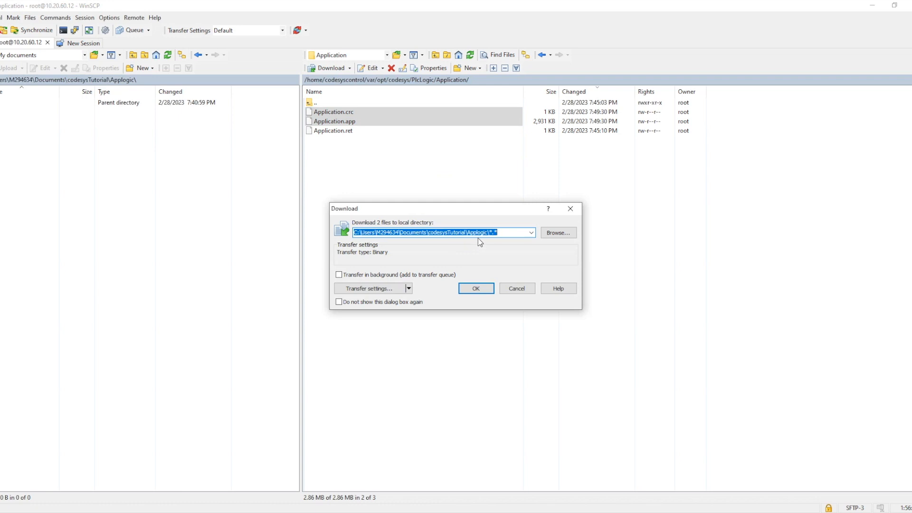
left_click(472, 288)
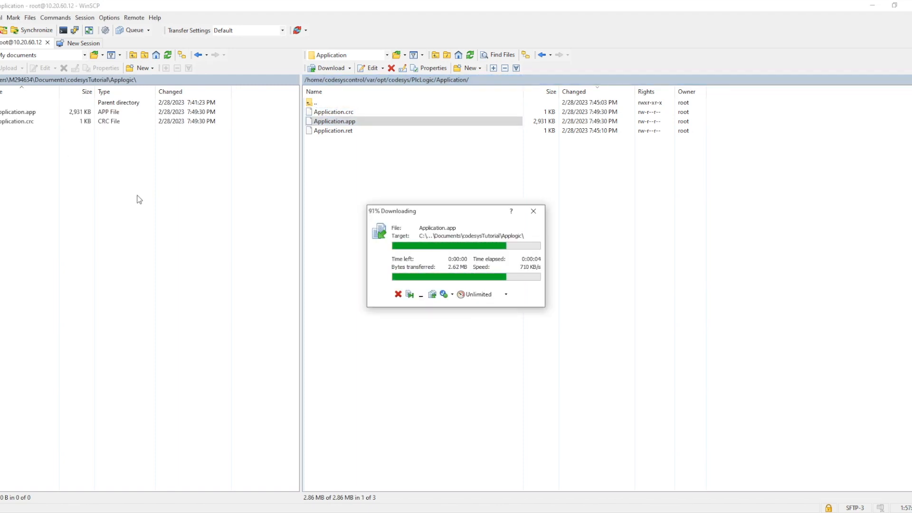
Return from the local Applogic folder to its parent folder codesysTutorial.
right_click(95, 167)
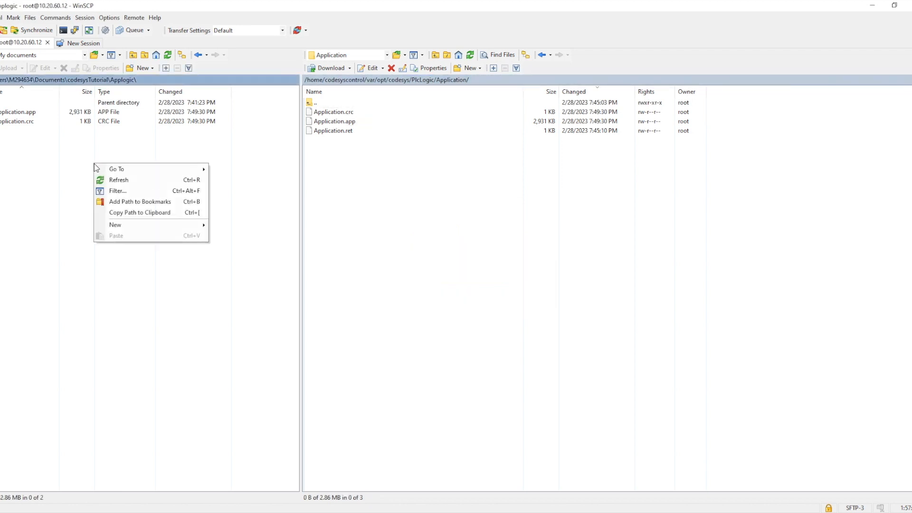
left_click(415, 220)
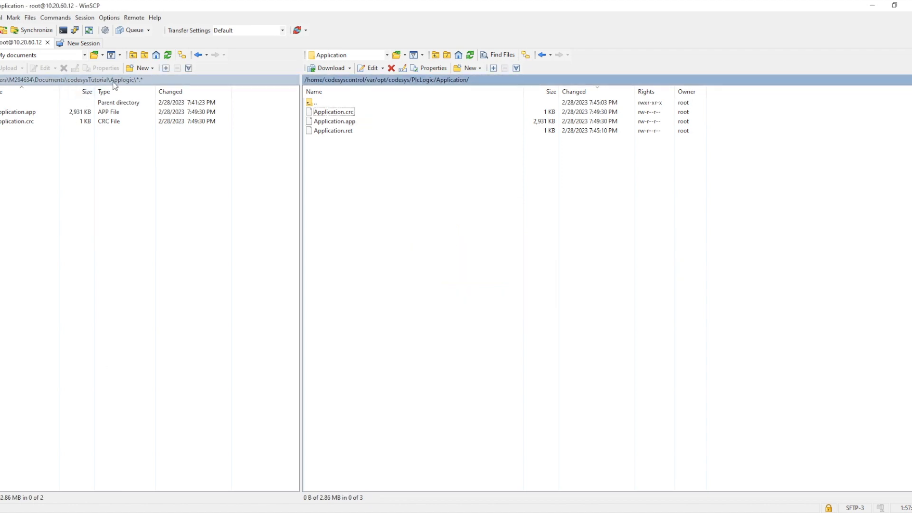
double_click(2, 103)
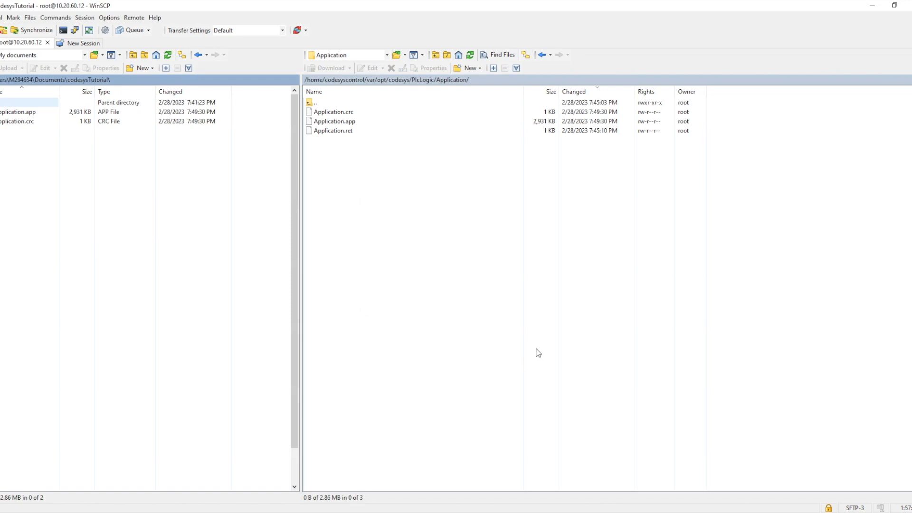
left_click(452, 283)
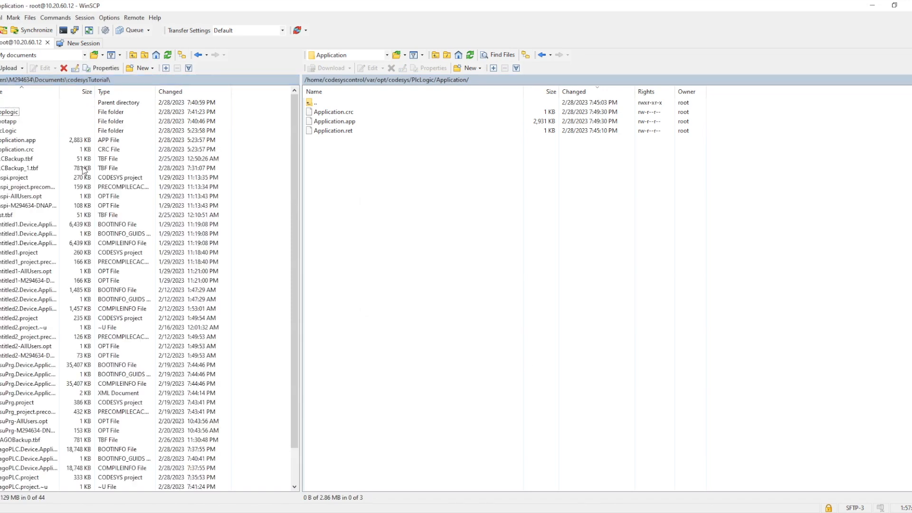
Upload Application.app and Application.crc from codesysTutorial to the remote PlcLogic/Application folder, overwriting all existing files.
left_click(12, 141)
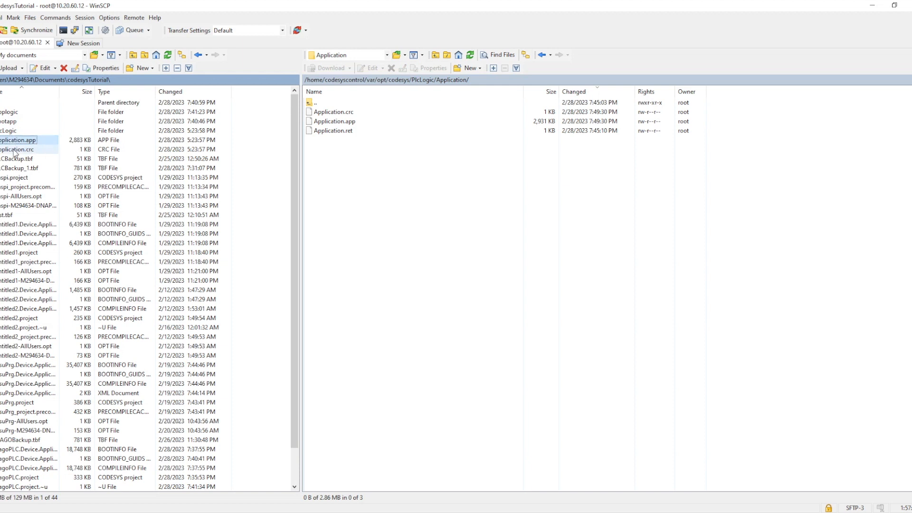
left_click(14, 150, "ctrl")
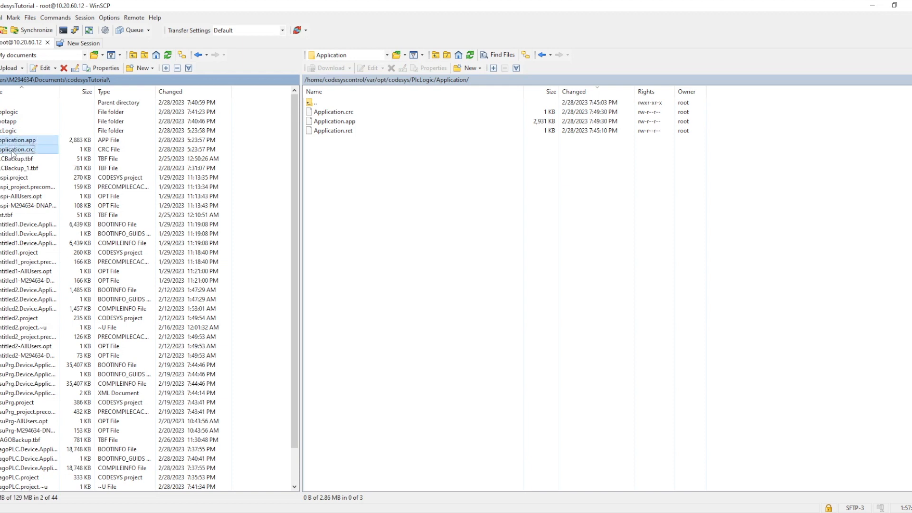
left_click_drag(12, 151, 262, 146)
left_click_drag(359, 164, 23, 153)
right_click(23, 150)
mouse_move(96, 177)
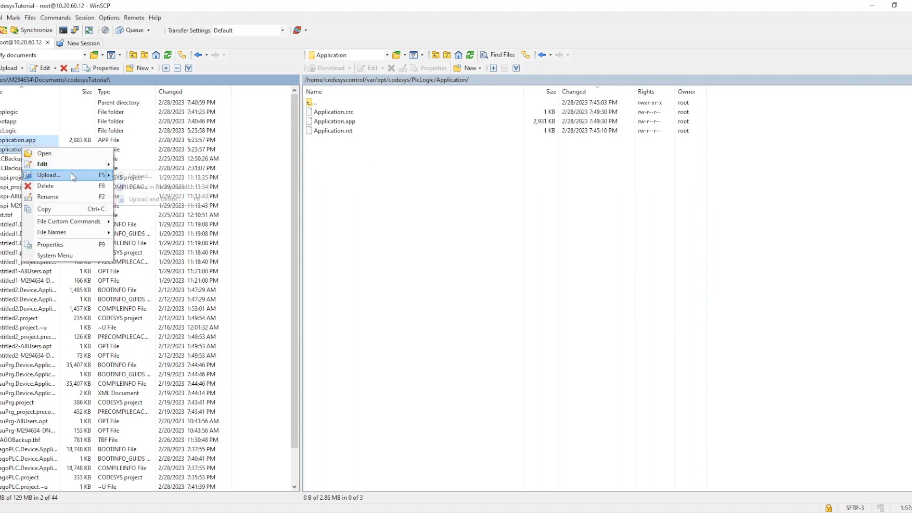
left_click(138, 176)
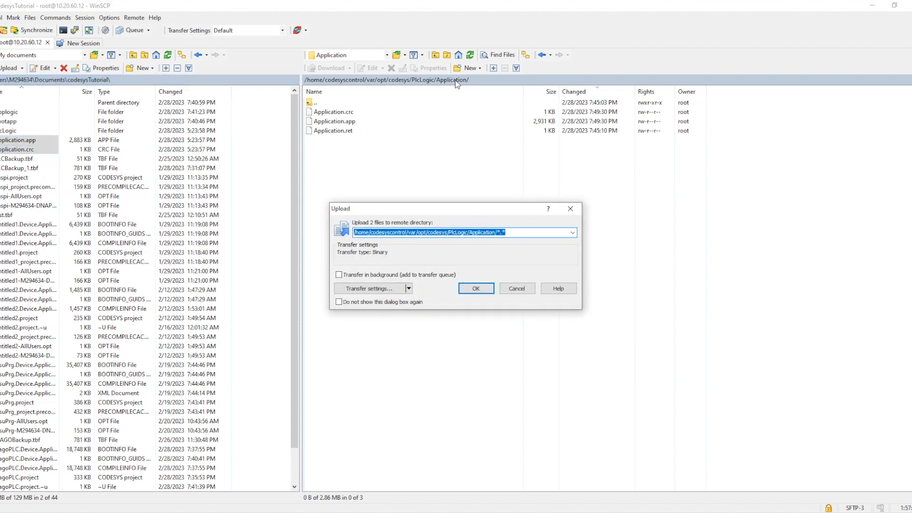
left_click(476, 288)
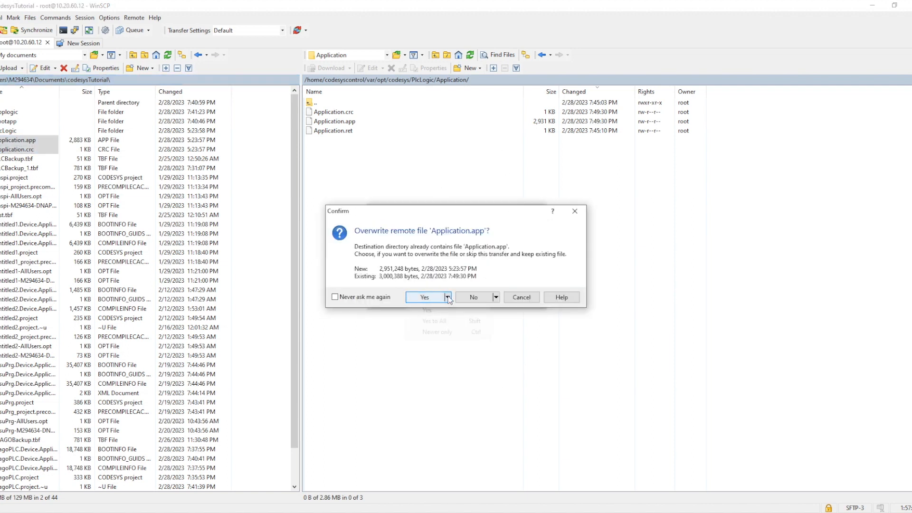
left_click(445, 300)
left_click(440, 322)
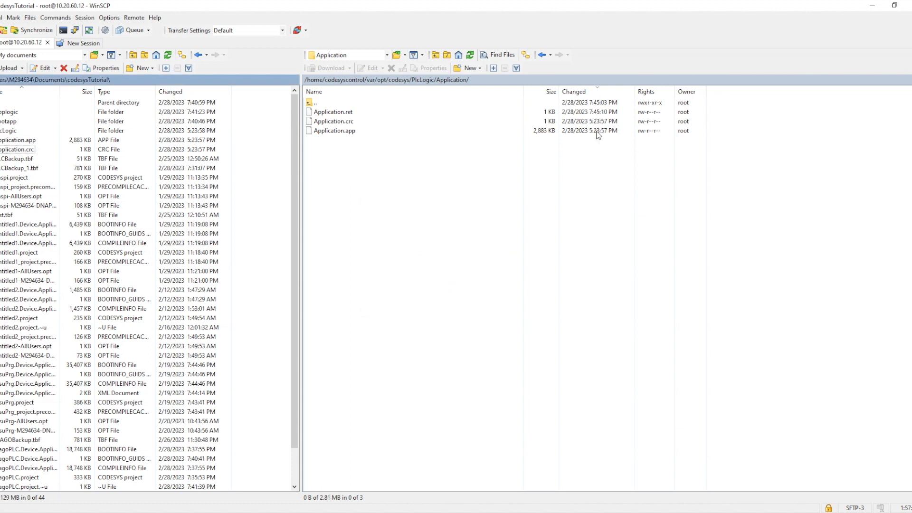
left_click(504, 426)
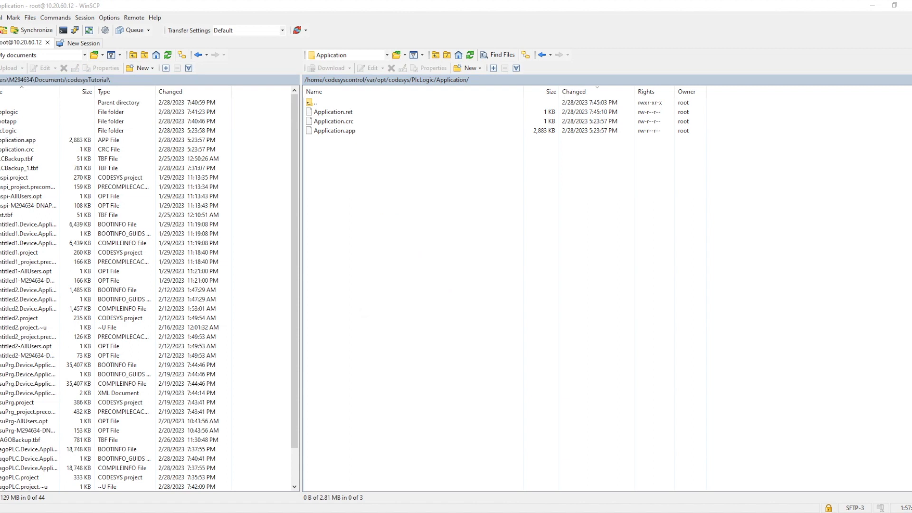
Arrange the web visualization browser and a restored CODESYS window side by side, and show the PFC200 runtime page in CODESYS.
left_click_drag(453, 124, 247, 71)
left_click_drag(180, 17, 24, 1)
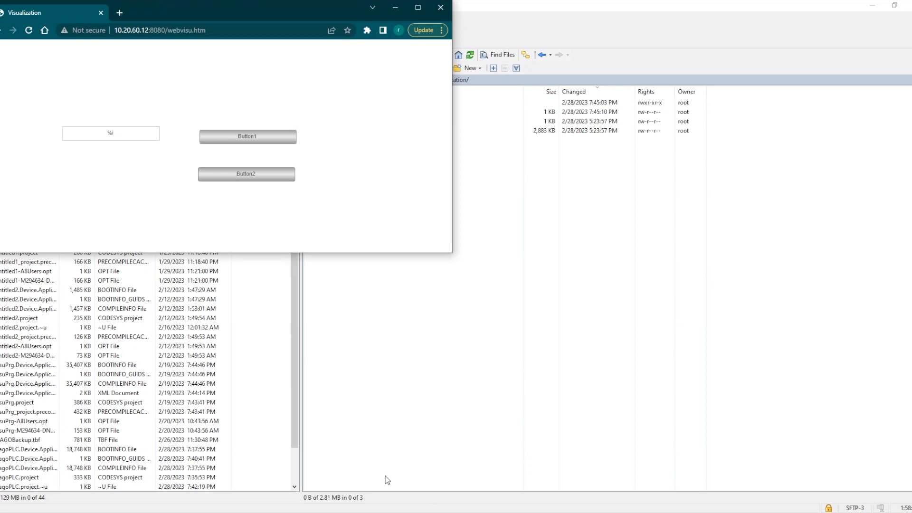
left_click(330, 512)
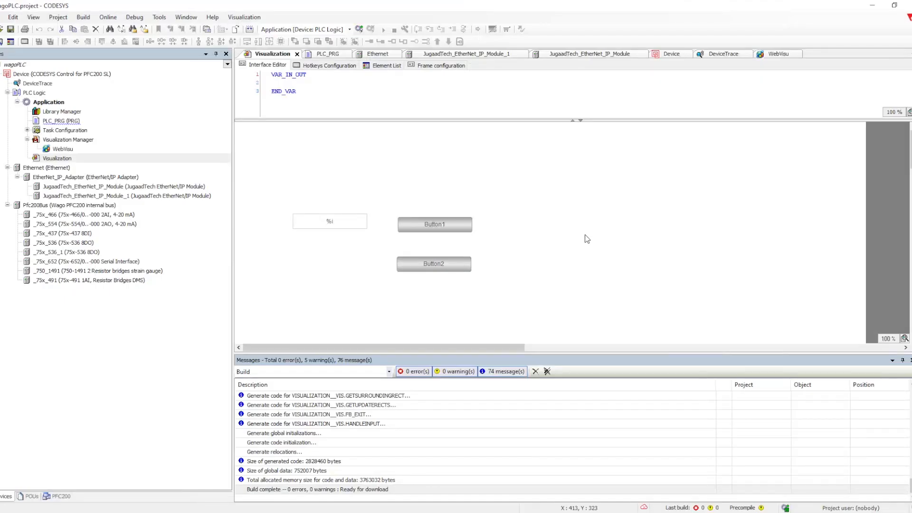
double_click(233, 8)
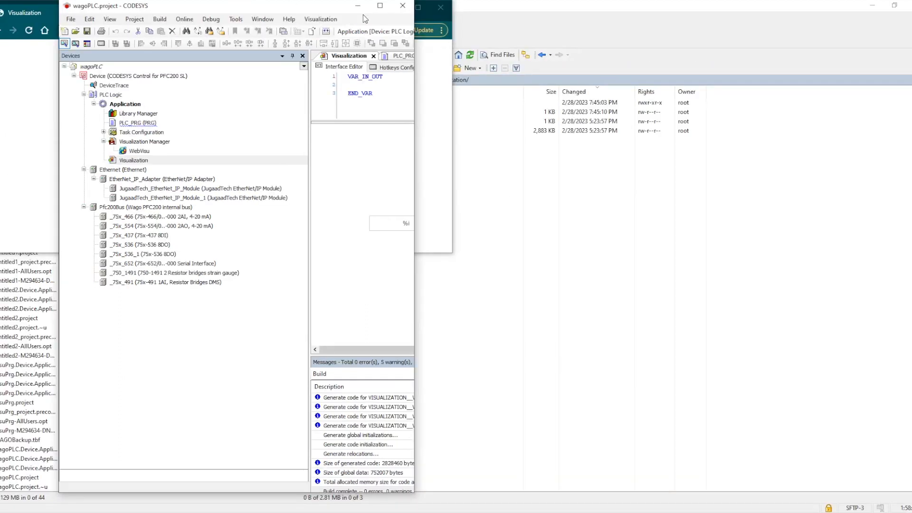
left_click_drag(609, 17, 645, 9)
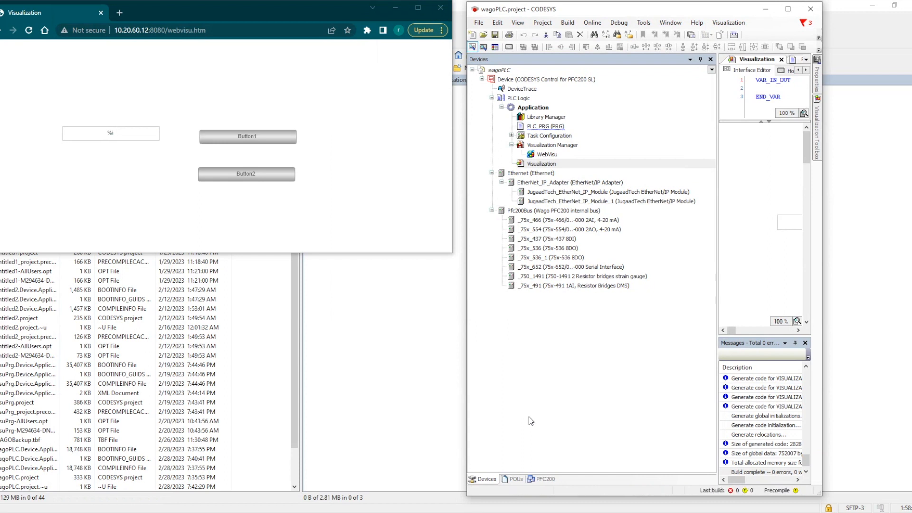
left_click(544, 480)
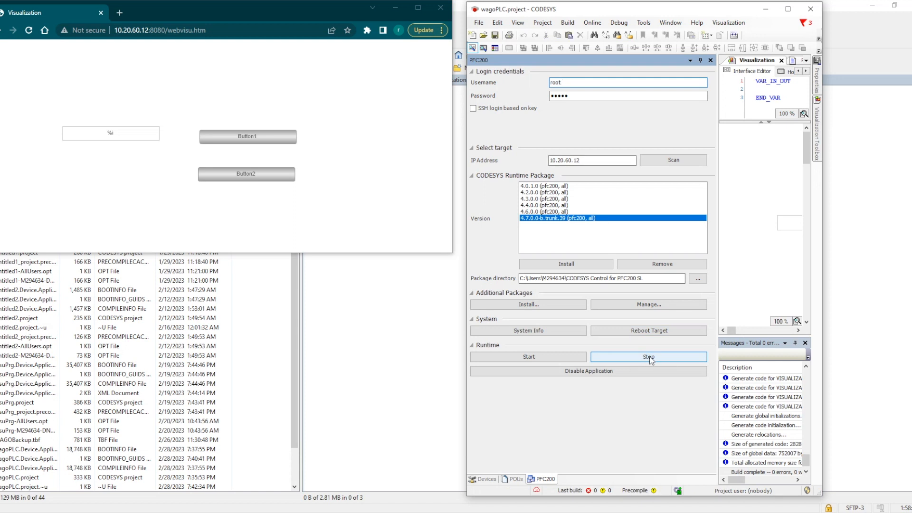
Stop and start the PFC200 runtime, and reload the web visualization page in the browser.
left_click(649, 358)
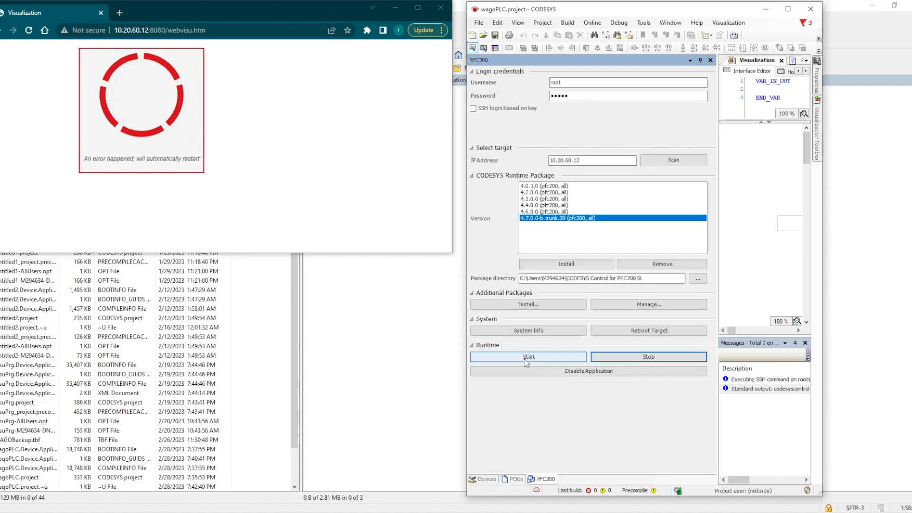
left_click(526, 359)
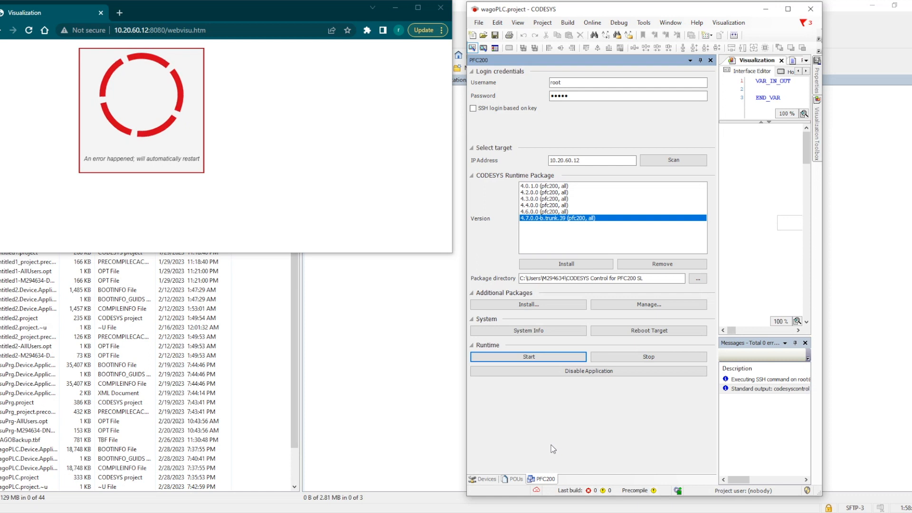
left_click(28, 30)
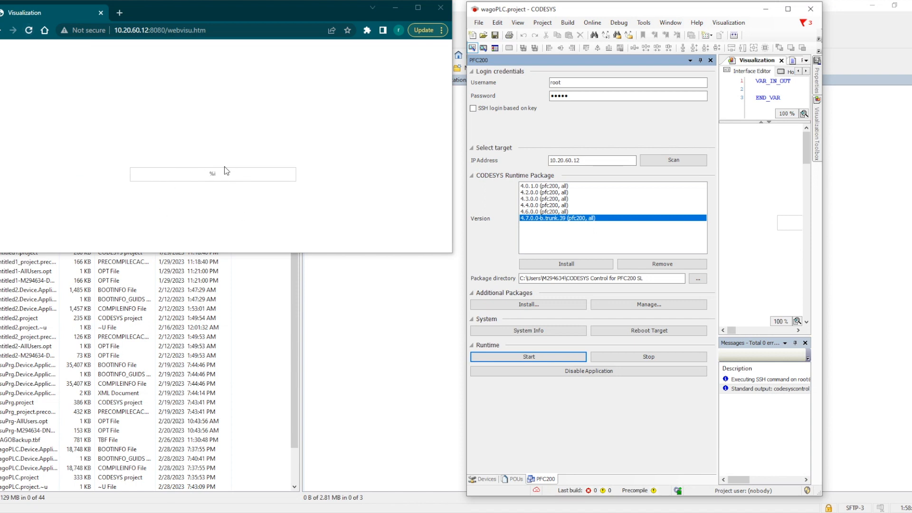
Switch to WinSCP and upload Application.app and Application.crc from the local Applogic folder to the remote Application folder, overwriting all existing files.
left_click(293, 307)
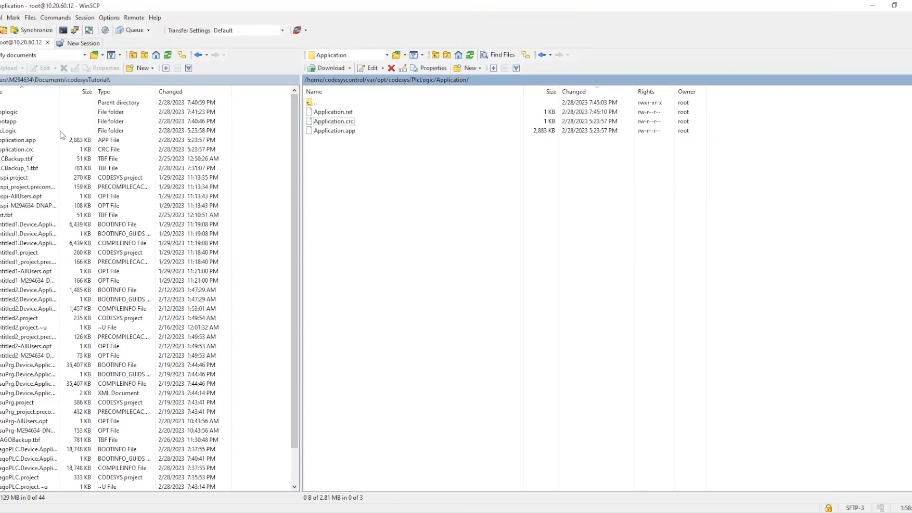
double_click(6, 112)
left_click_drag(24, 133, 378, 160)
left_click(447, 297)
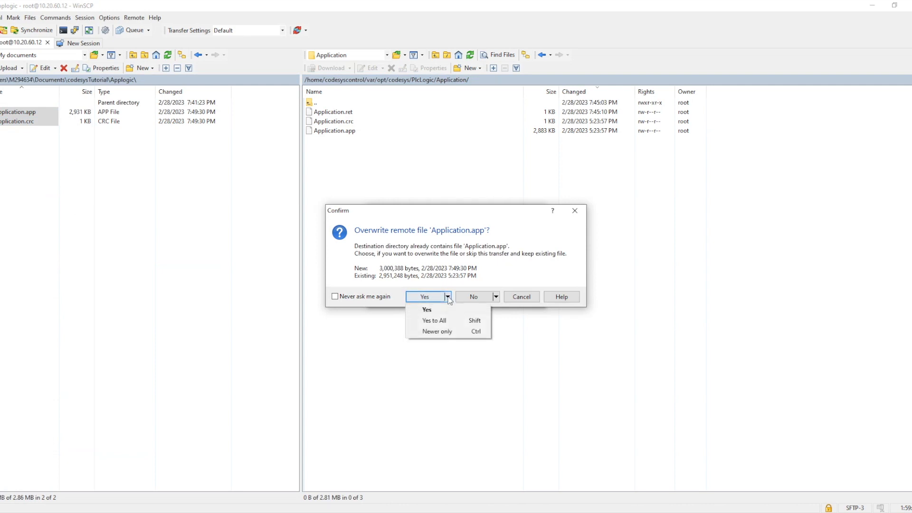
left_click(435, 321)
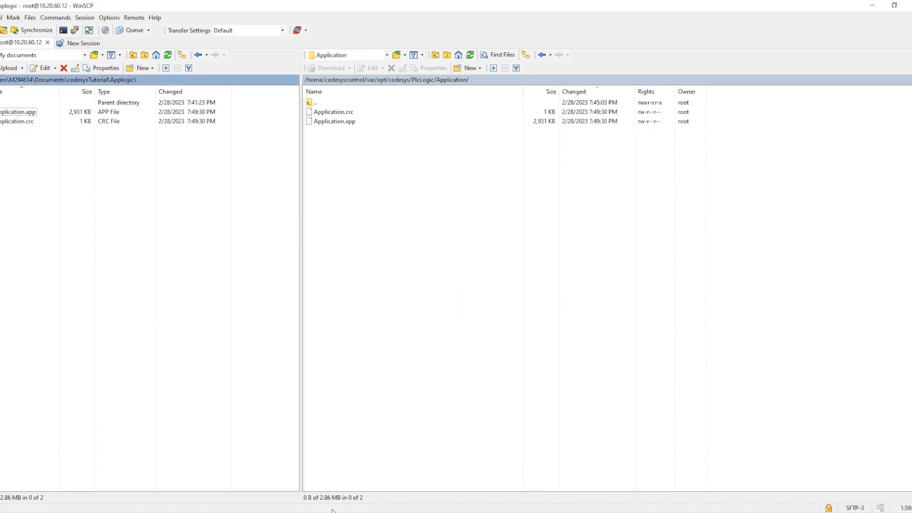
Switch to the wagoPLC.project CODESYS window and stop and start the PFC200 runtime.
mouse_move(331, 511)
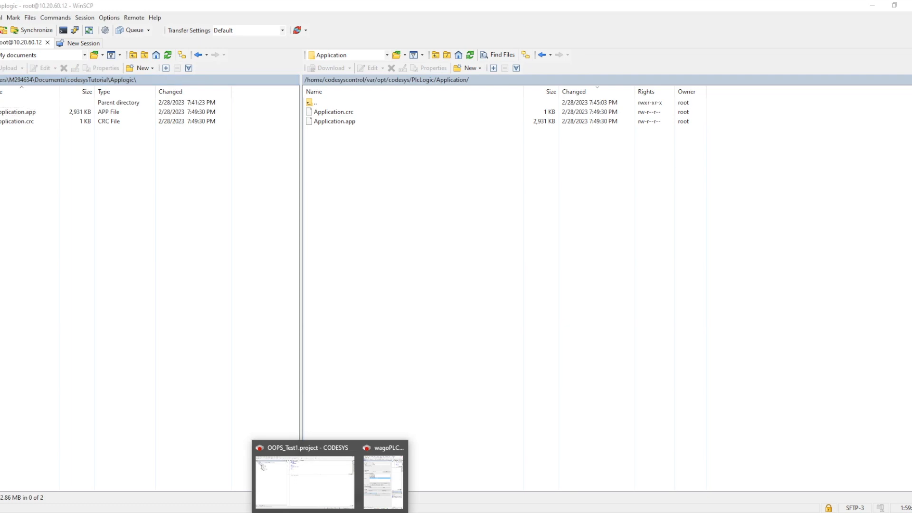
left_click(386, 486)
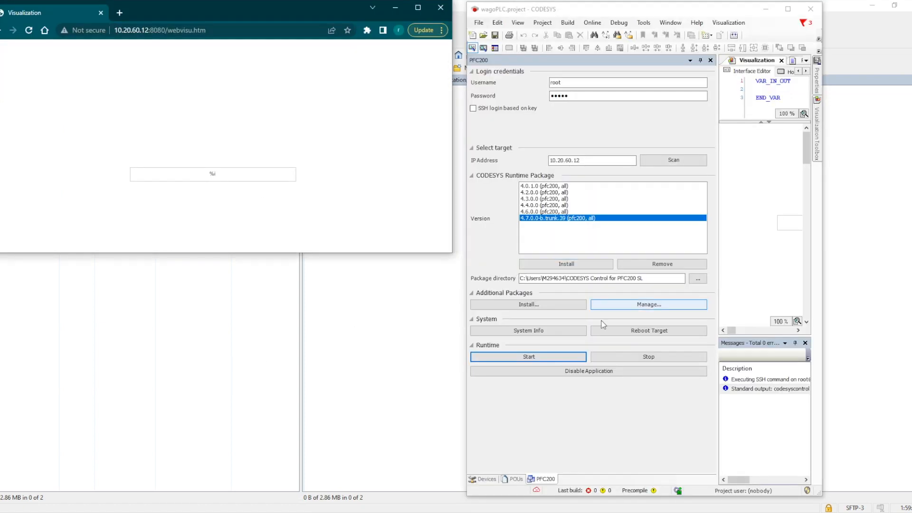
left_click(646, 357)
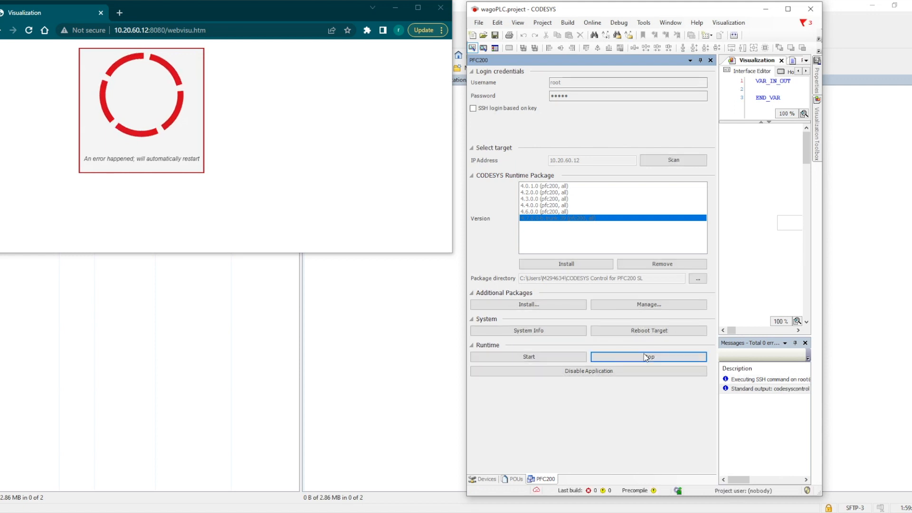
left_click(528, 357)
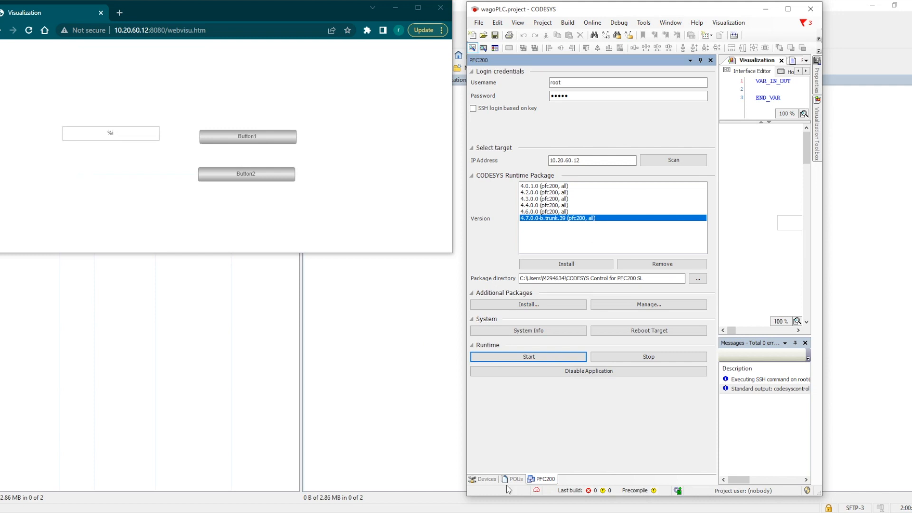
Show the project's device tree in CODESYS and place the restored WinSCP window below the web visualization browser.
left_click(489, 478)
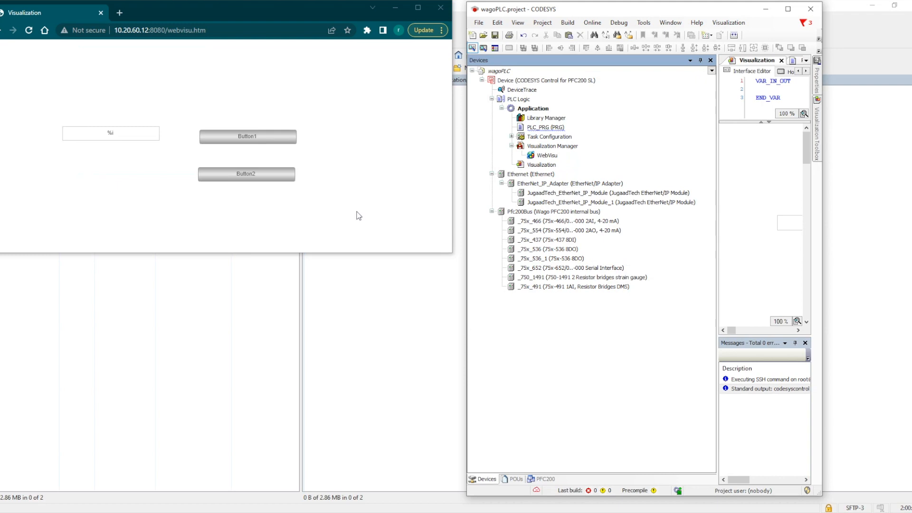
left_click(850, 9)
double_click(824, 8)
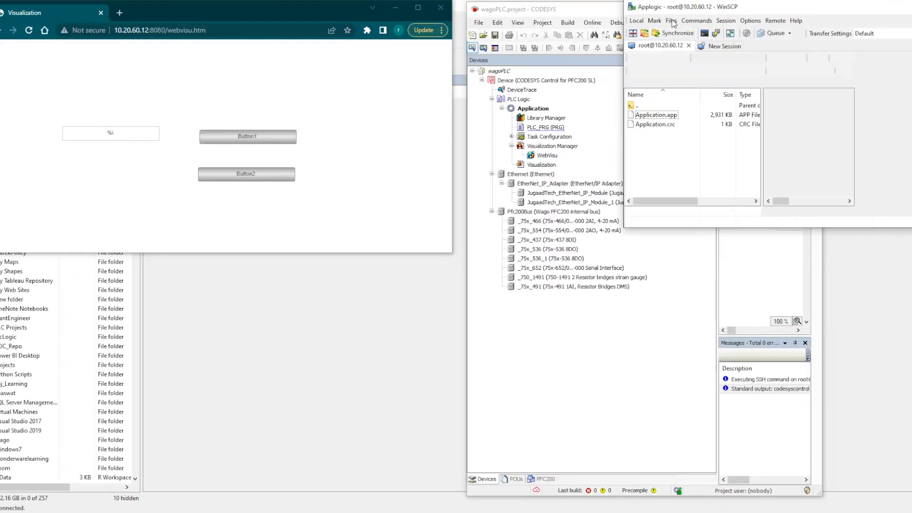
left_click_drag(320, 149, 198, 267)
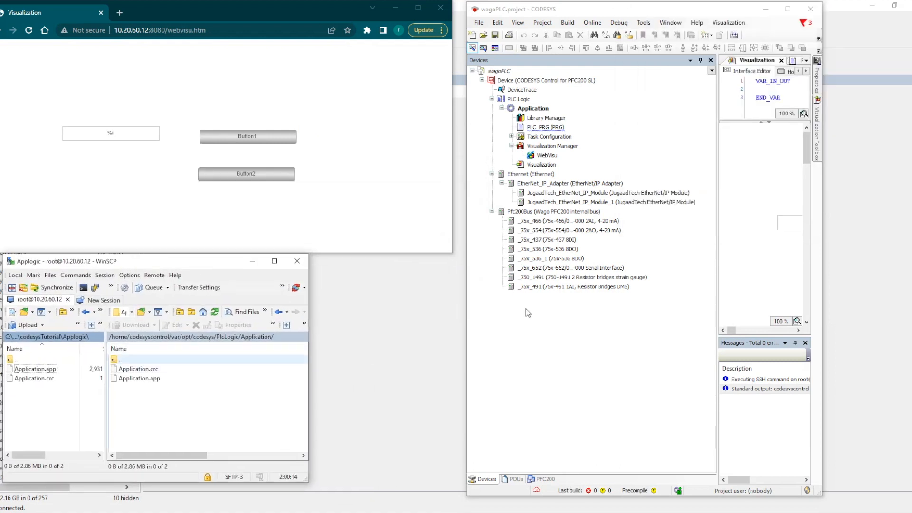
Undock the CODESYS device tree and delete the Application from the device.
left_click(482, 479)
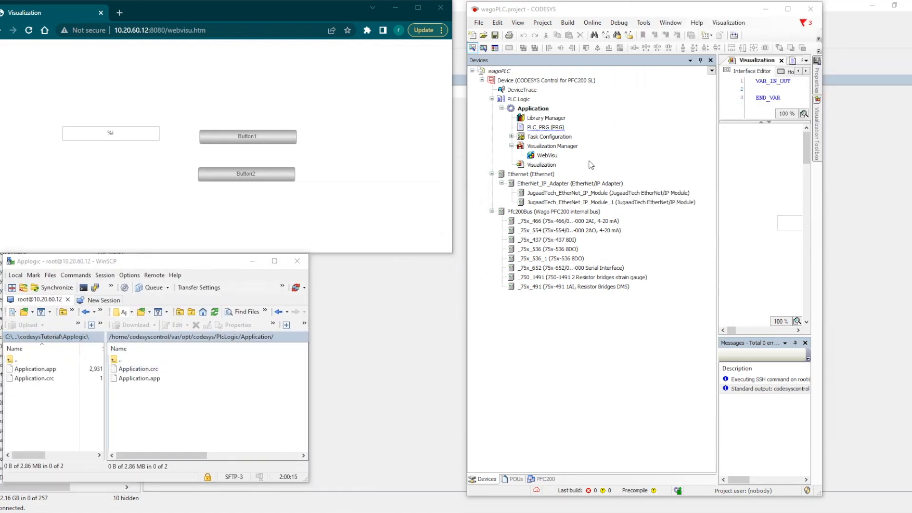
left_click_drag(530, 107, 540, 115)
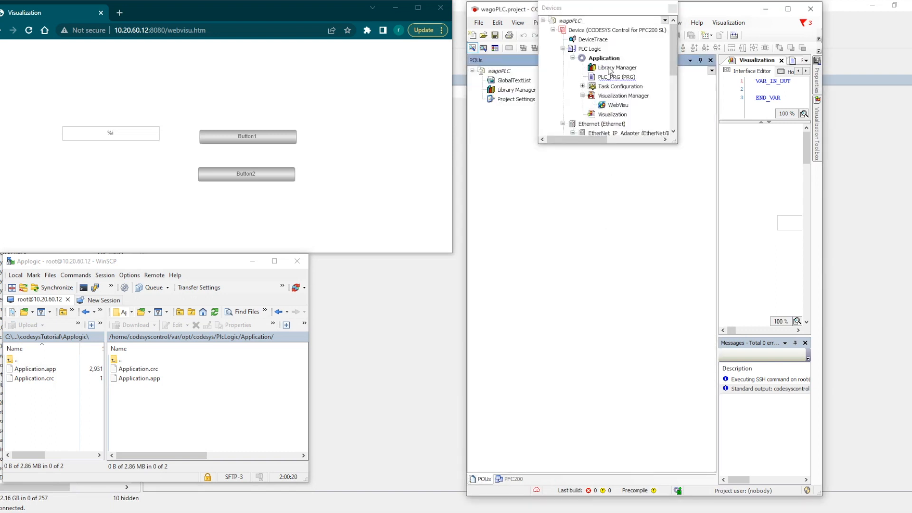
left_click(600, 59)
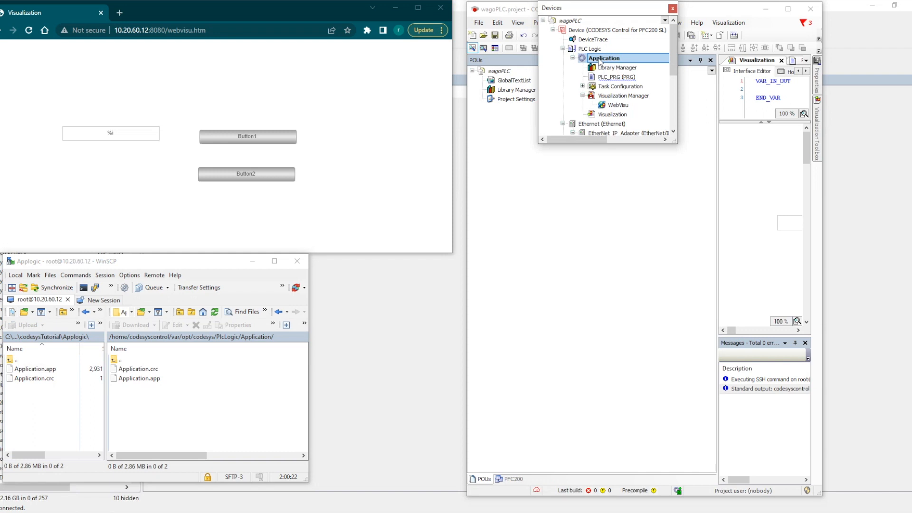
right_click(600, 58)
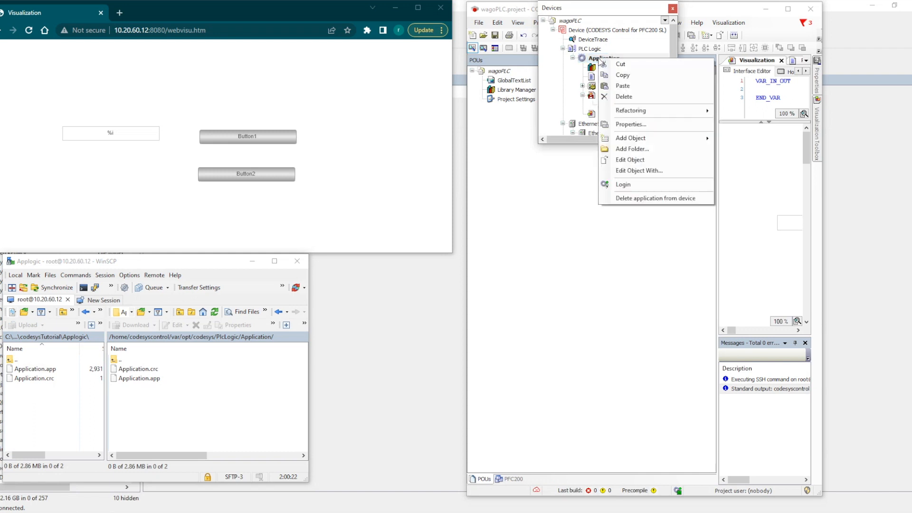
left_click(649, 200)
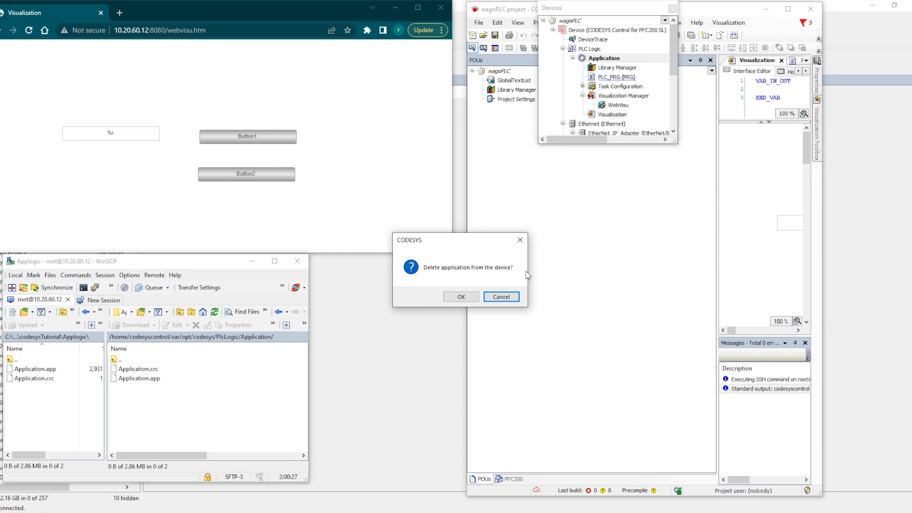
left_click(463, 298)
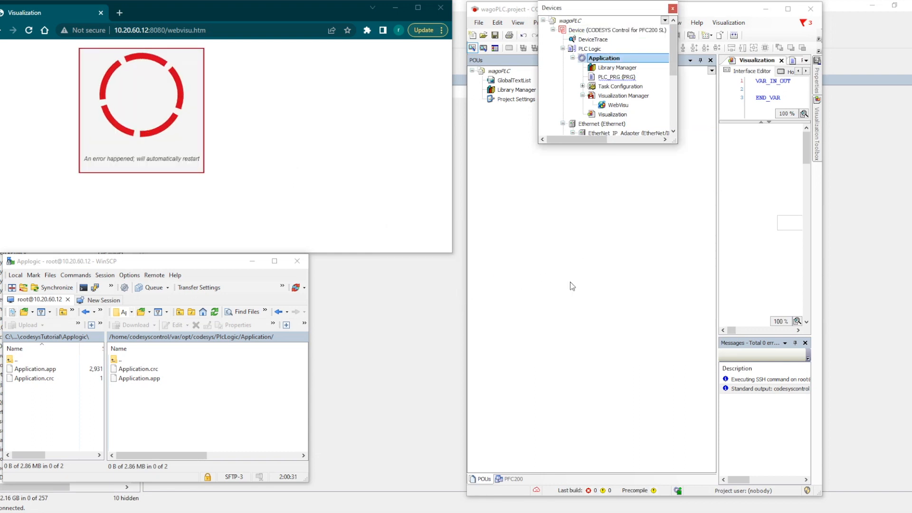
Refresh the remote Application folder in WinSCP, go up to its parent folder PlcLogic, and refresh that listing.
left_click(144, 398)
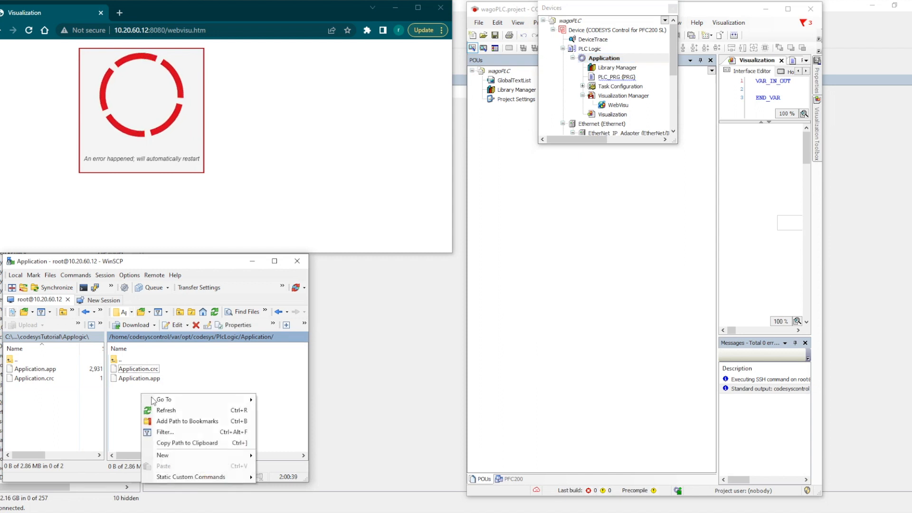
left_click(160, 411)
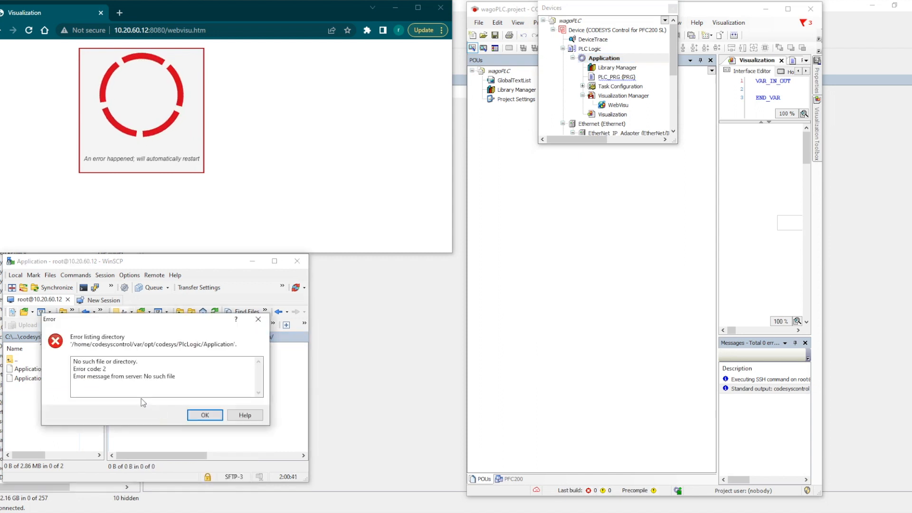
left_click(205, 415)
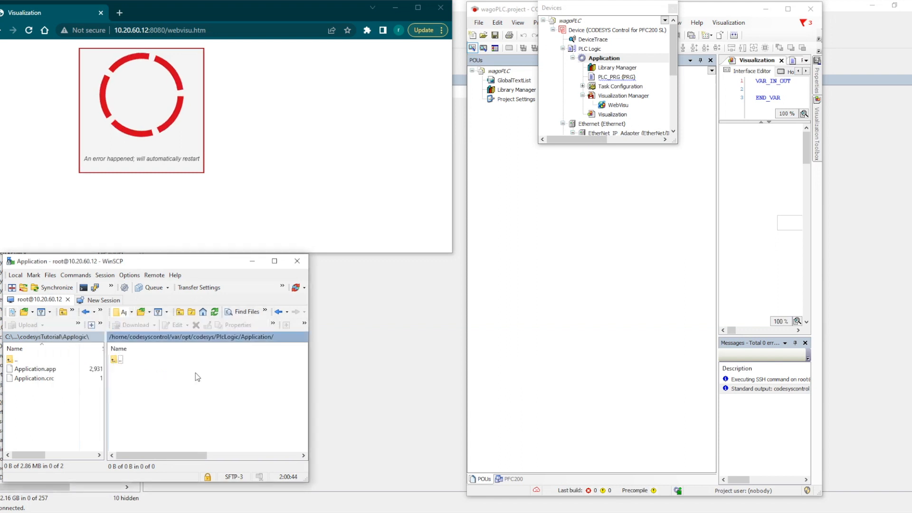
double_click(115, 360)
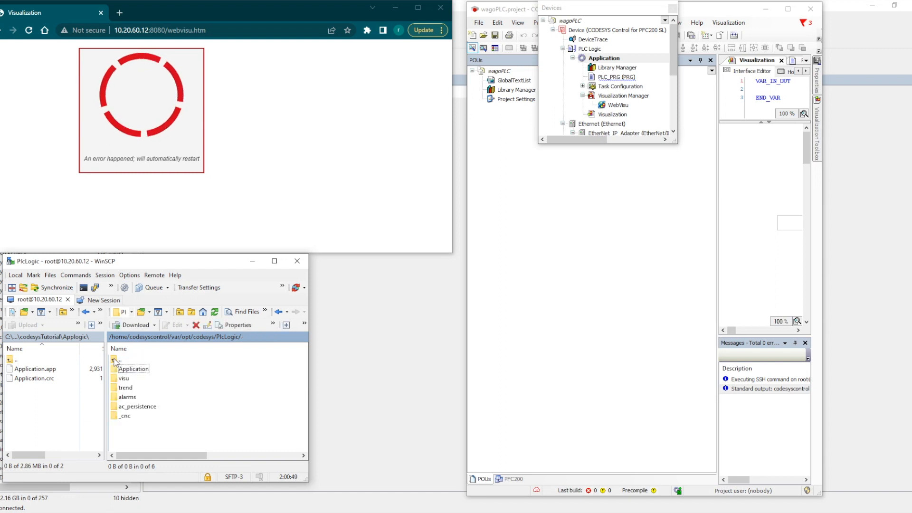
right_click(145, 444)
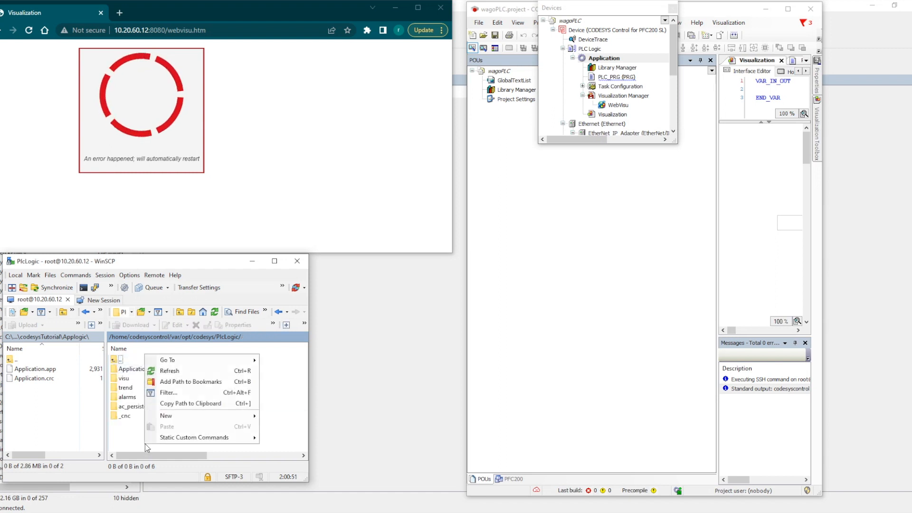
left_click(170, 371)
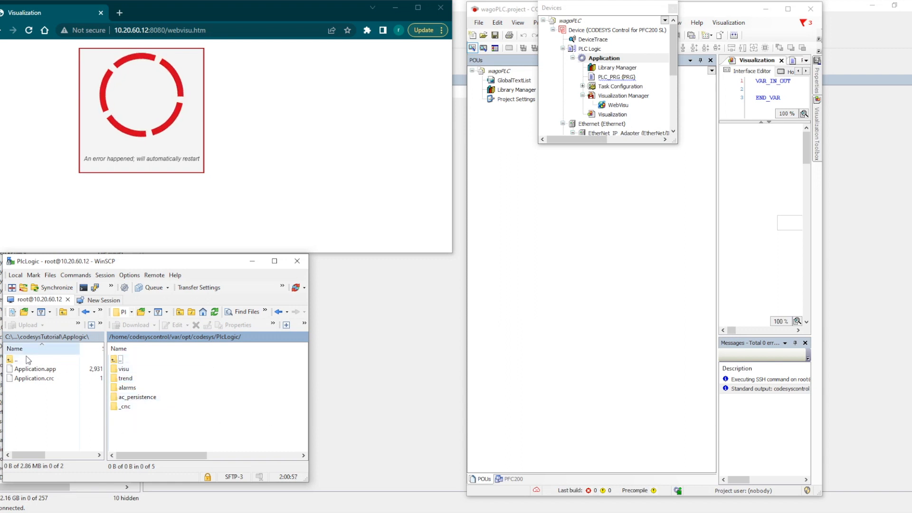
Examine the local codesysTutorial folder and its PlcLogic and visu subfolders, and return to codesysTutorial.
left_click(10, 360)
double_click(10, 360)
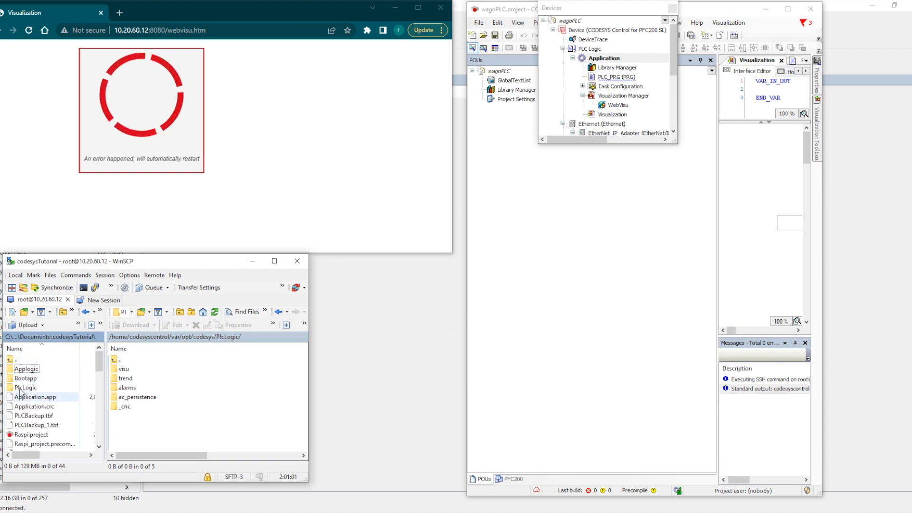
double_click(23, 388)
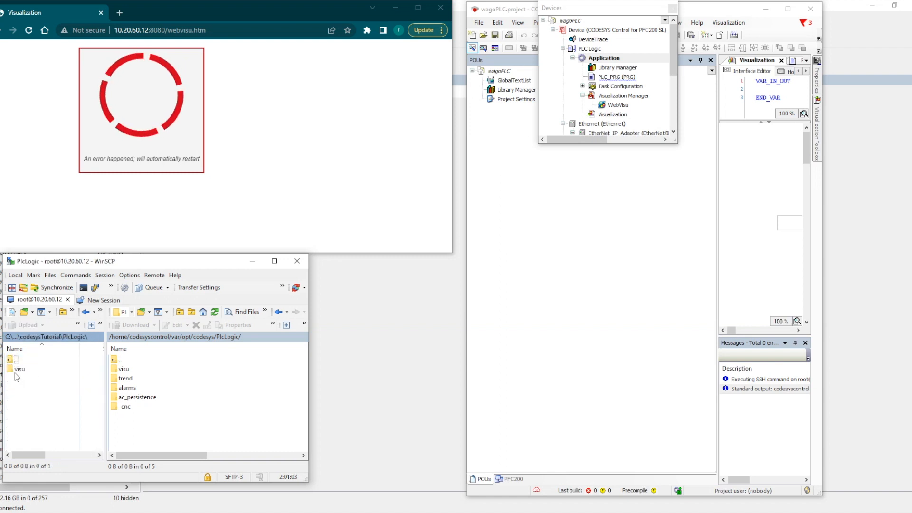
left_click(15, 370)
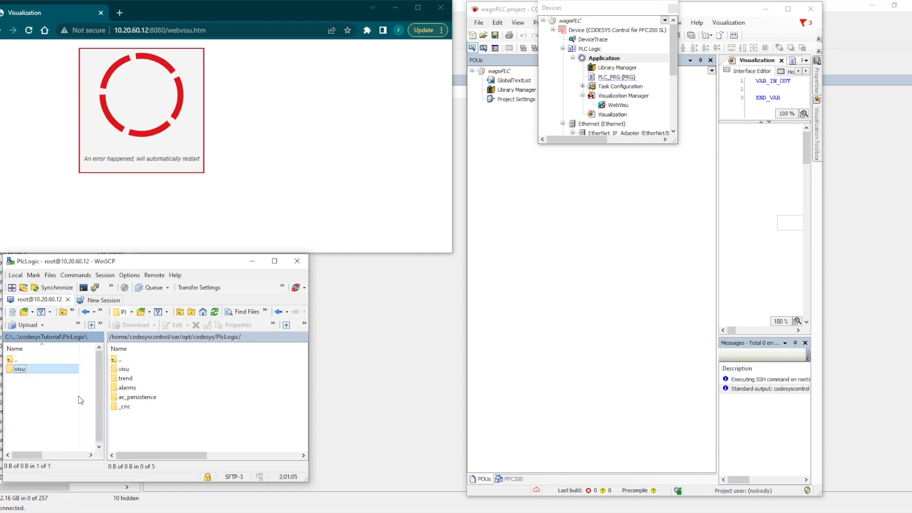
key("Return")
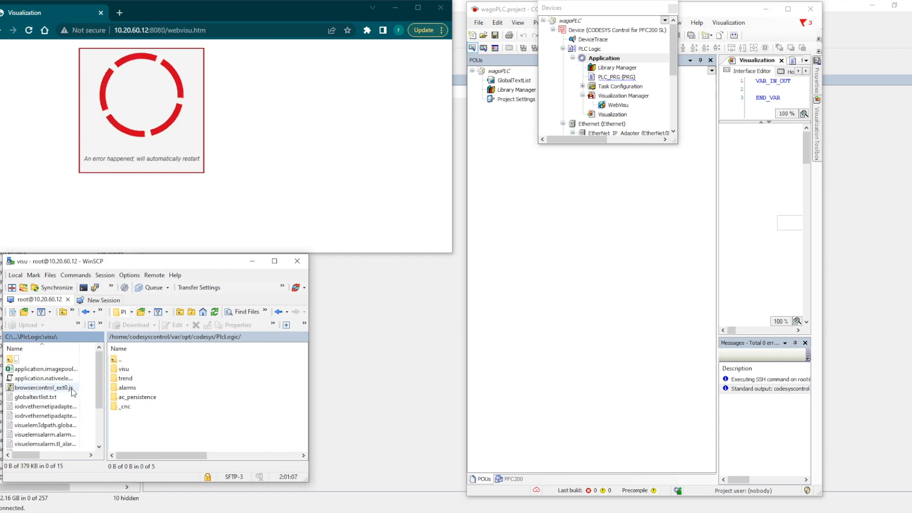
double_click(10, 359)
double_click(9, 360)
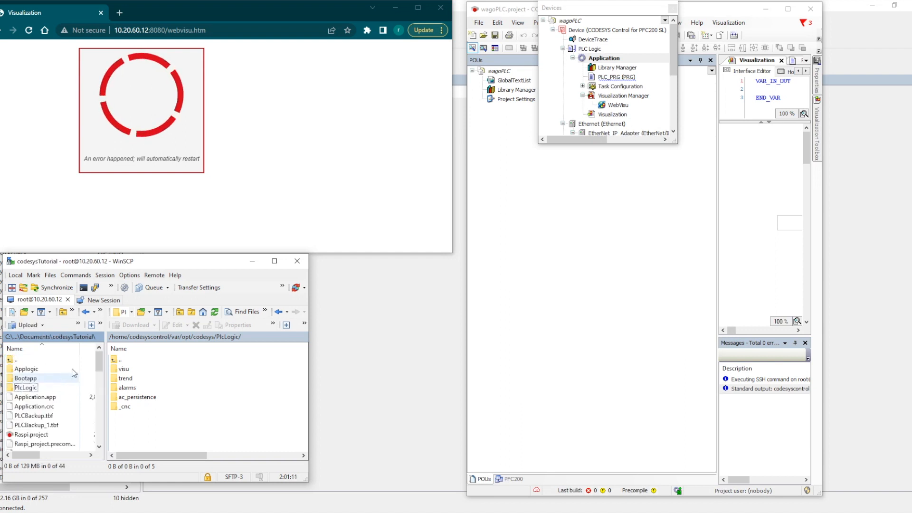
scroll(73, 372, "down", 1)
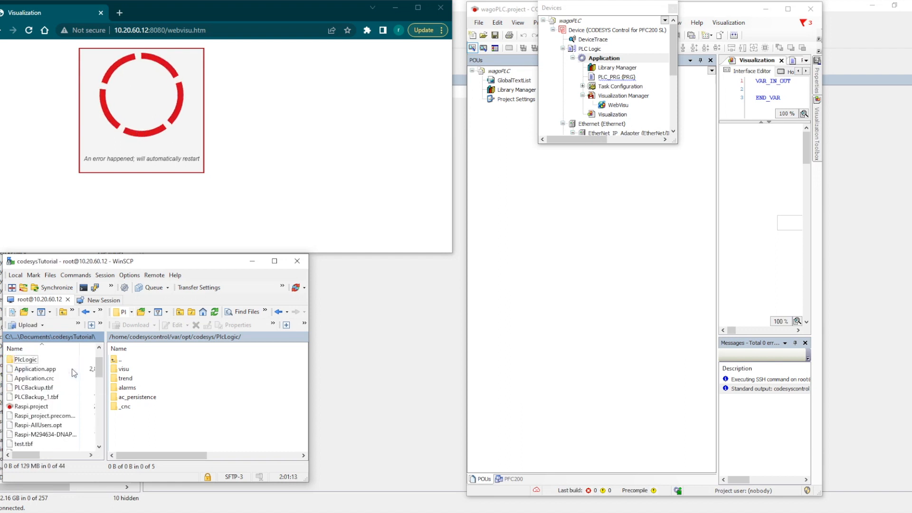
scroll(65, 386, "up", 1)
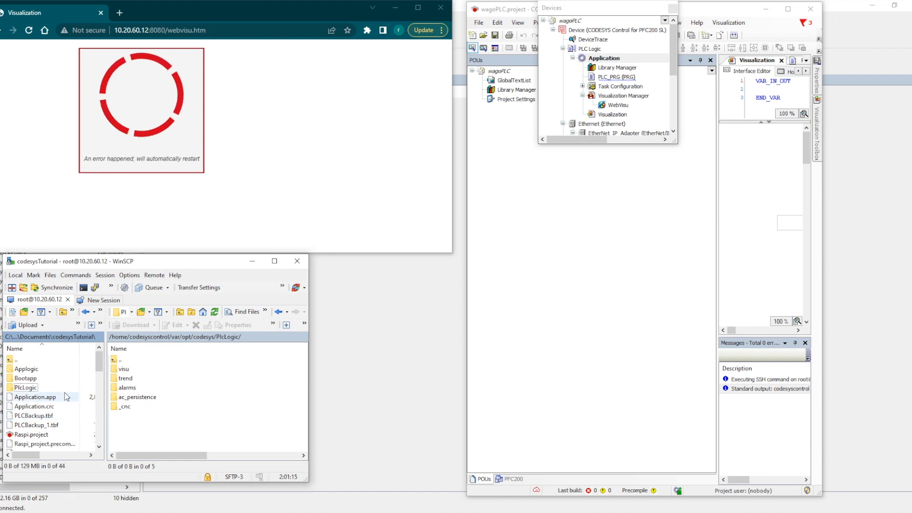
double_click(9, 389)
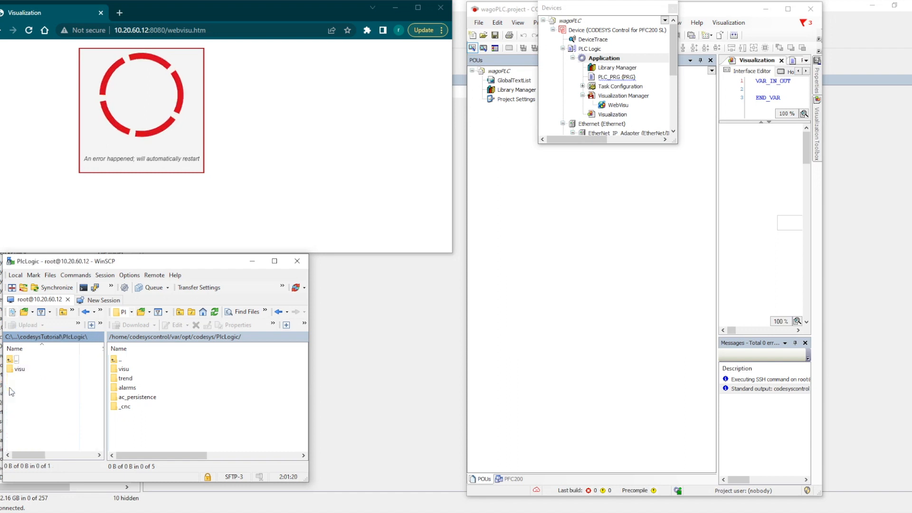
double_click(9, 360)
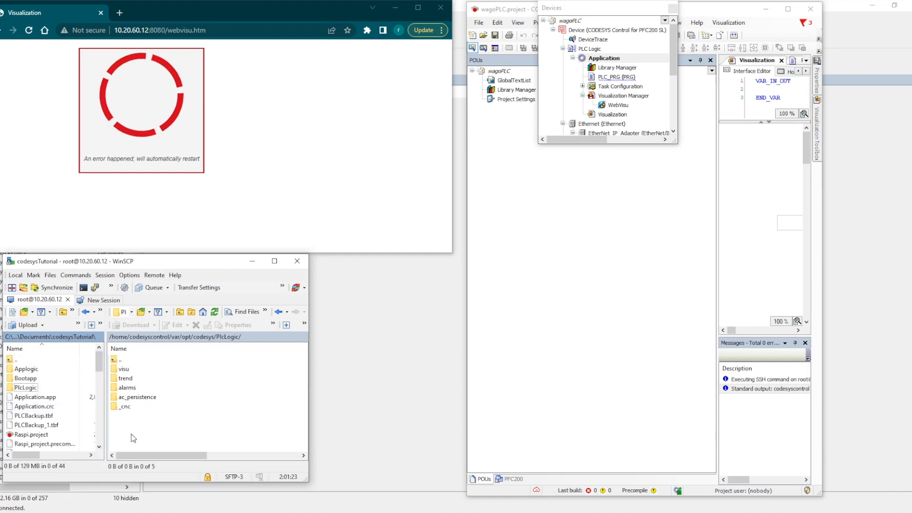
Create a new folder named Application inside the remote PlcLogic folder.
right_click(125, 431)
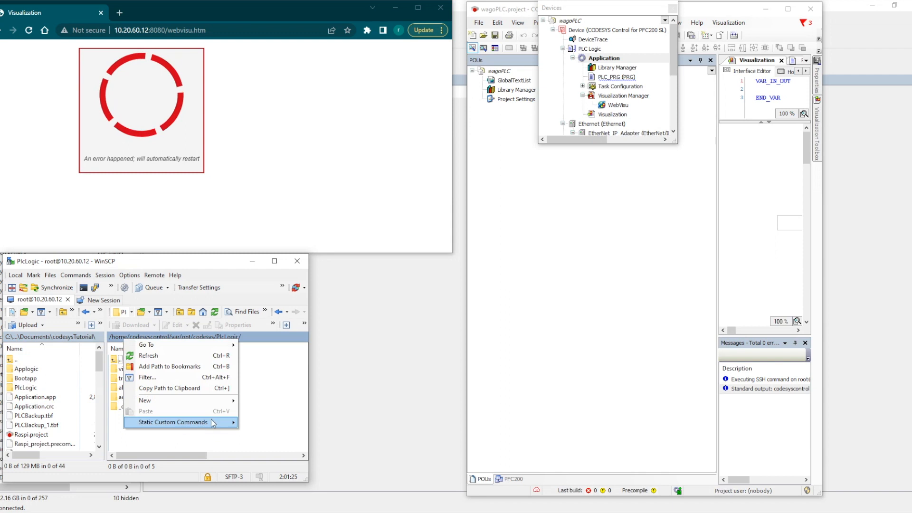
mouse_move(222, 404)
left_click(270, 416)
type("A")
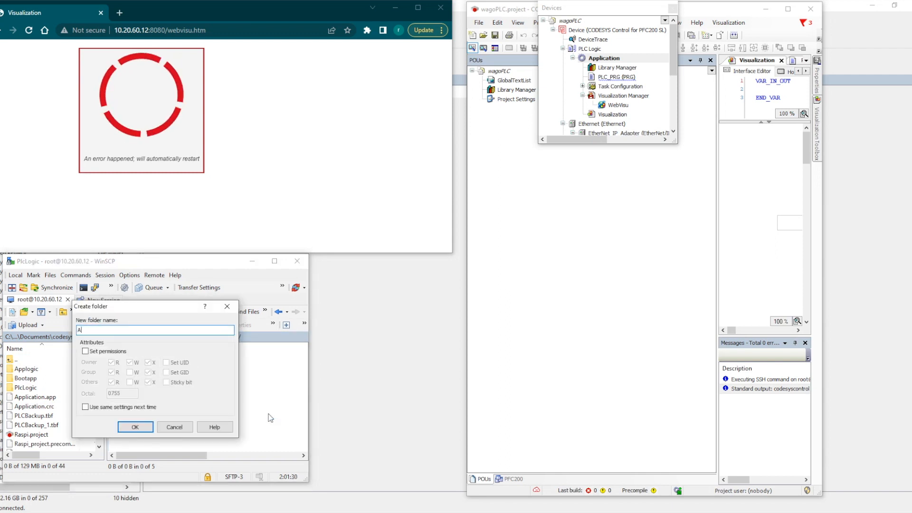
type("pplication")
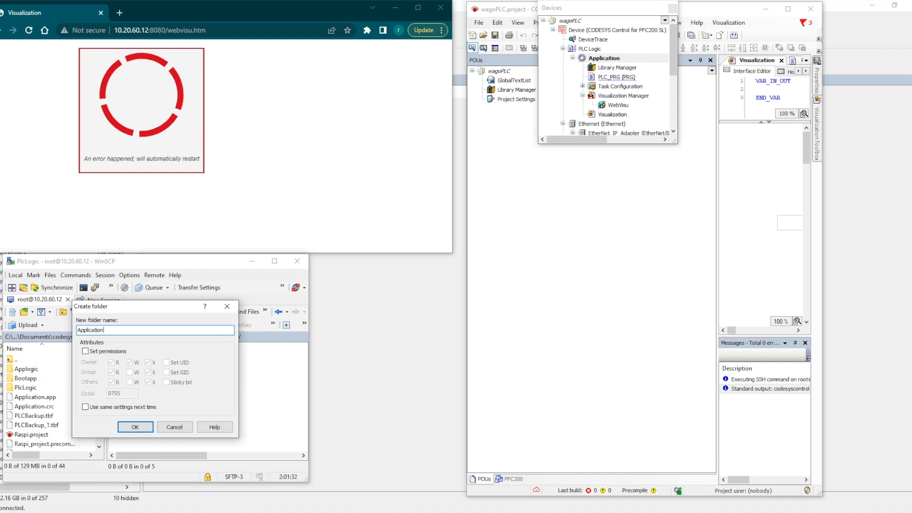
left_click(134, 426)
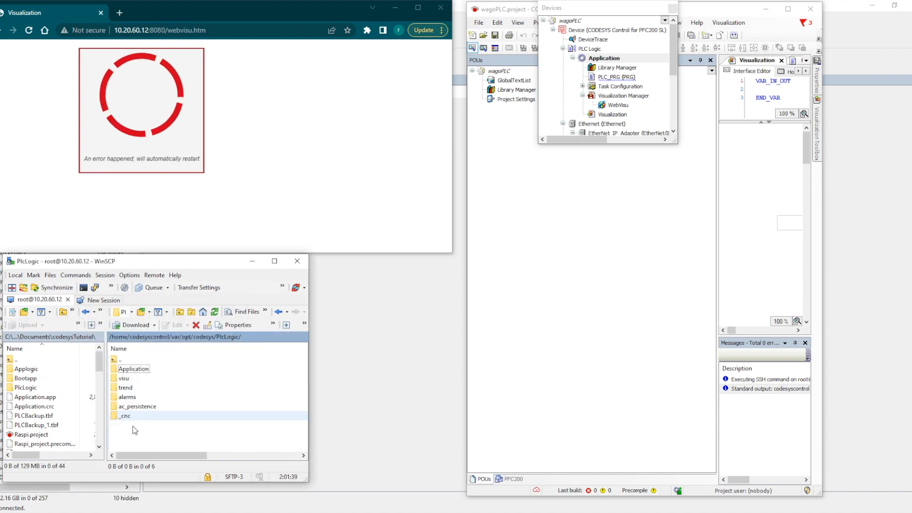
Open the new remote Application folder and upload Application.app and Application.crc into it from the local codesysTutorial folder.
double_click(126, 369)
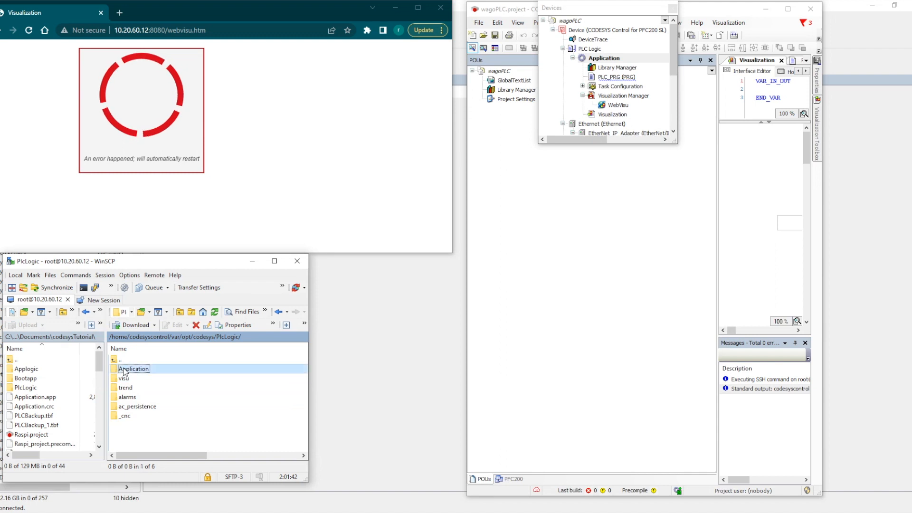
left_click(34, 398)
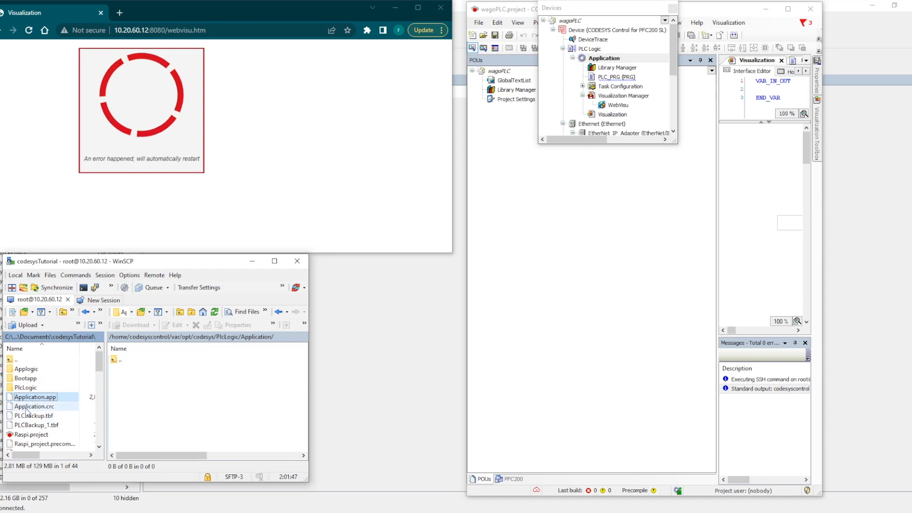
left_click(29, 407, "ctrl")
left_click_drag(29, 408, 244, 387)
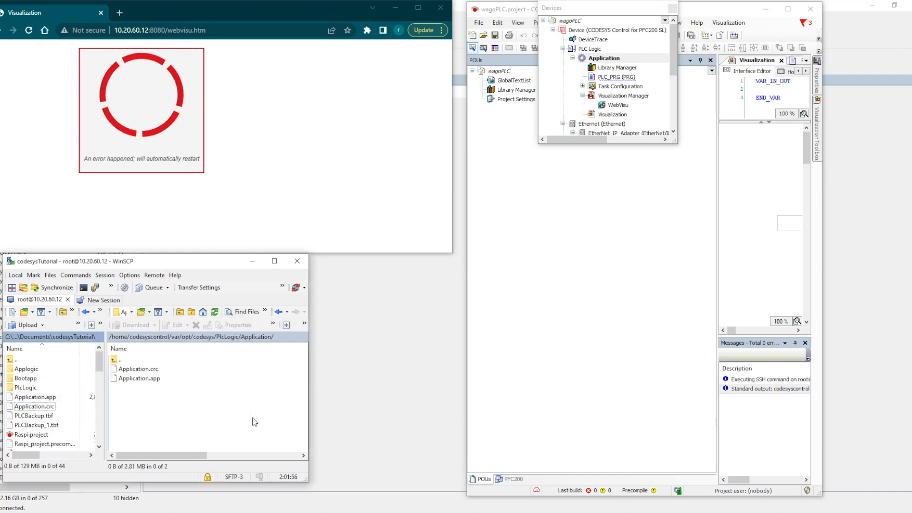
Switch to CODESYS, stop and start the PFC200 runtime, and check its deploy messages.
left_click(601, 365)
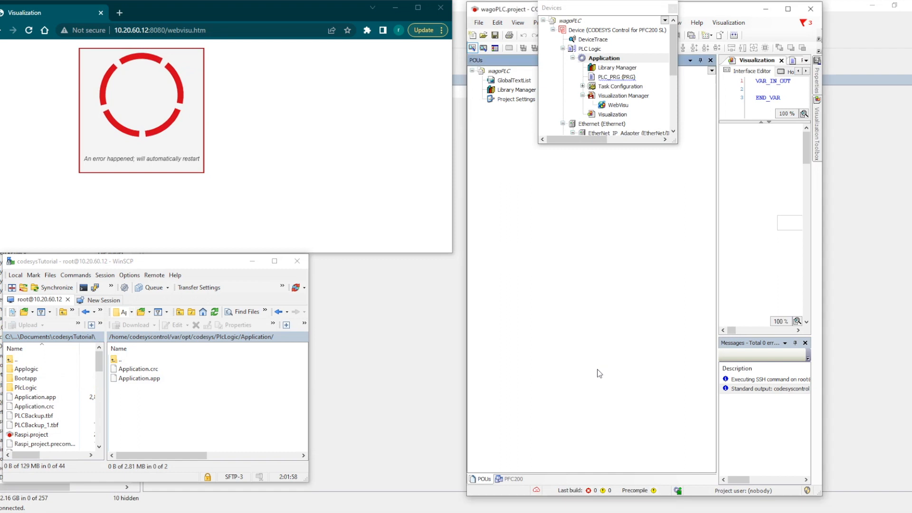
left_click(512, 479)
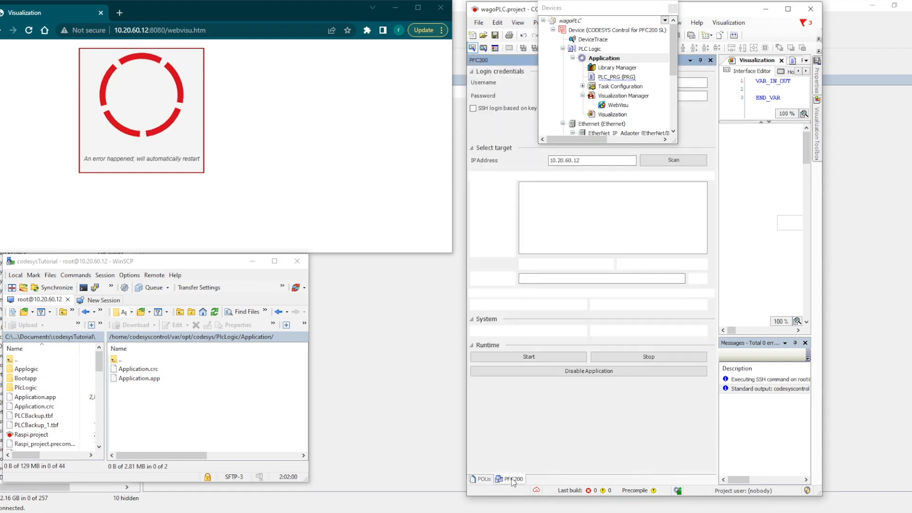
left_click(644, 360)
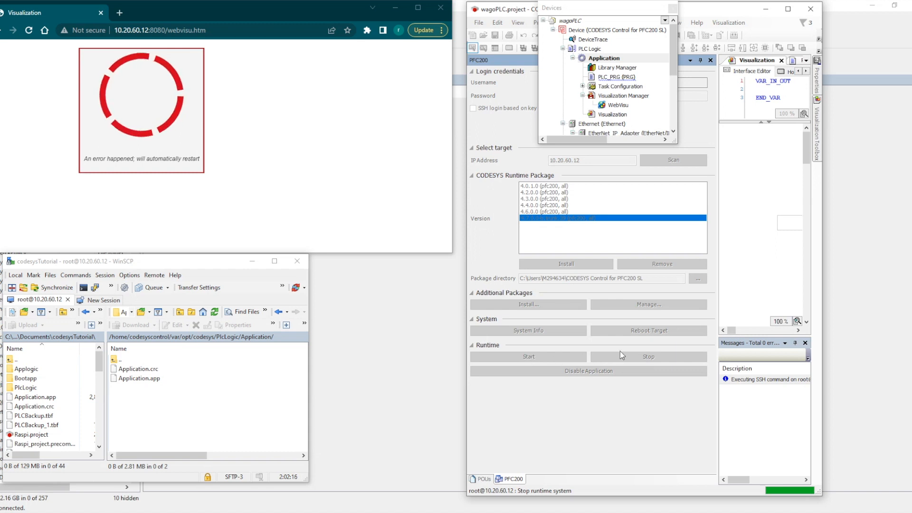
left_click(531, 358)
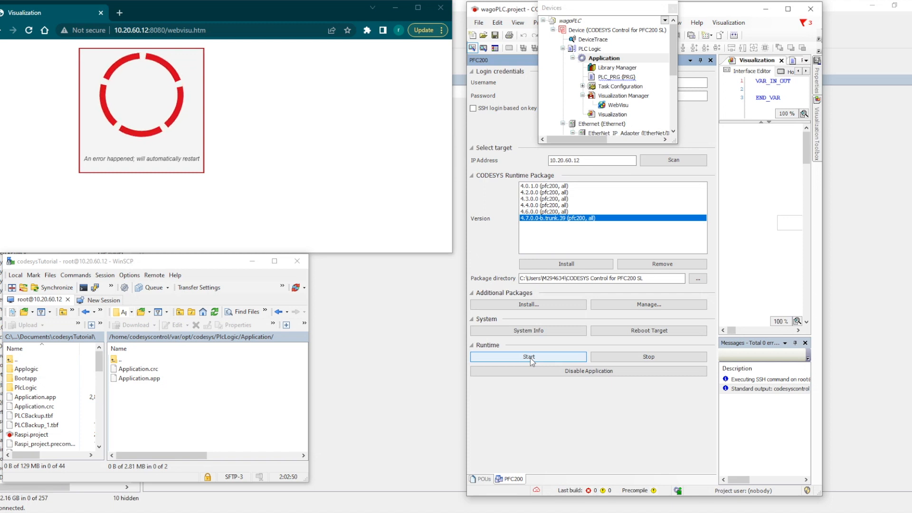
mouse_move(739, 479)
left_mouse_down()
mouse_move(788, 484)
mouse_move(736, 482)
mouse_move(745, 482)
left_mouse_up()
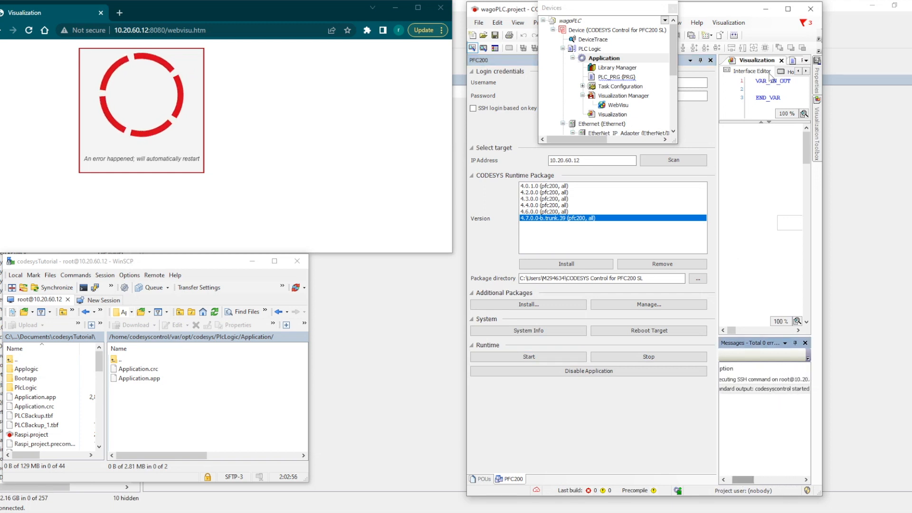
Dock the device tree and try to log in to the device, declining to create and download the Application.
left_click(592, 11)
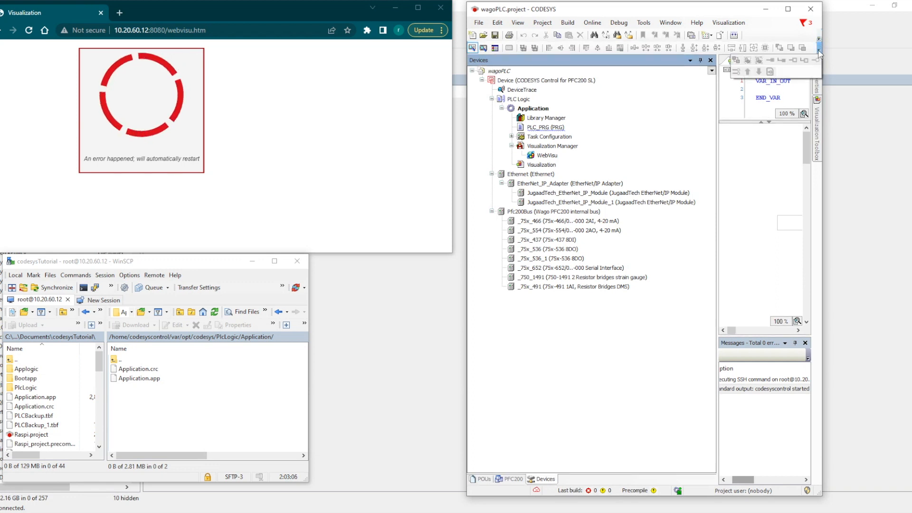
left_click(819, 42)
left_click(819, 38)
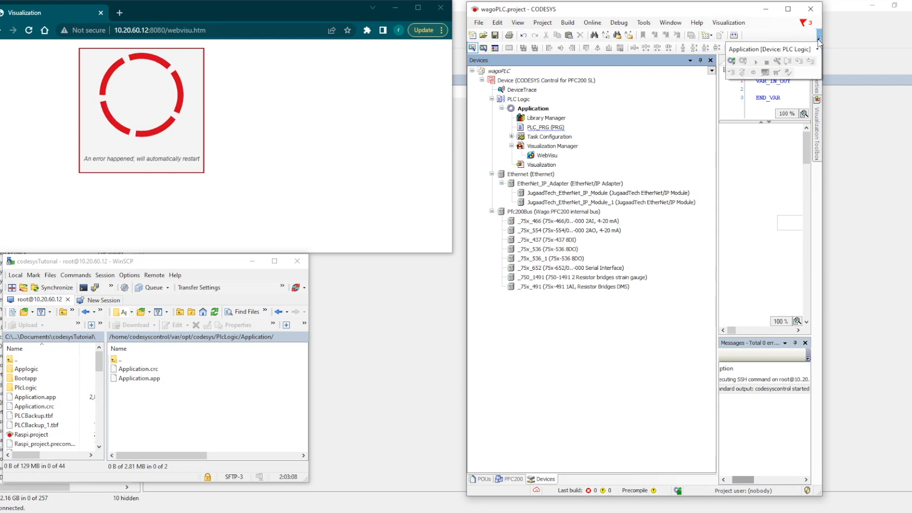
left_click(733, 62)
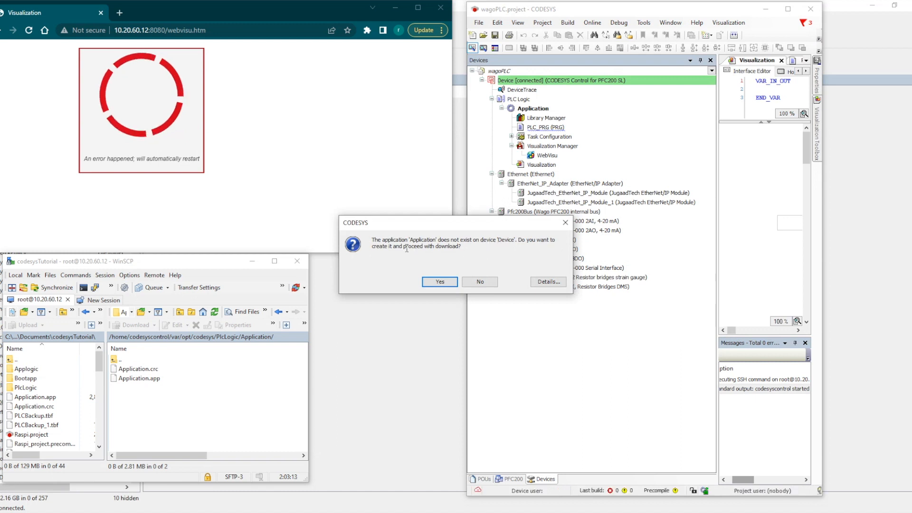
left_click(489, 281)
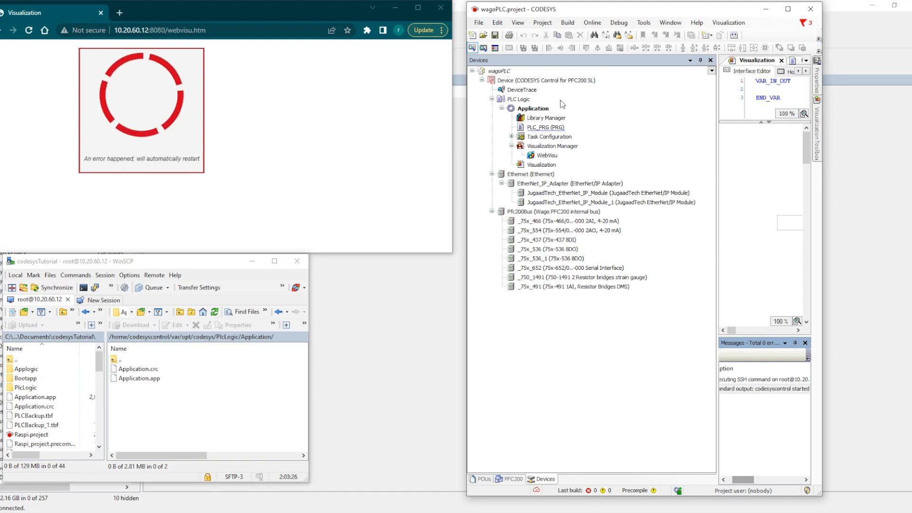
Open the Device's Backup and Restore page with the device tree auto-hidden, and restore the loaded PLCBackup_1.tbf backup to the device.
double_click(527, 82)
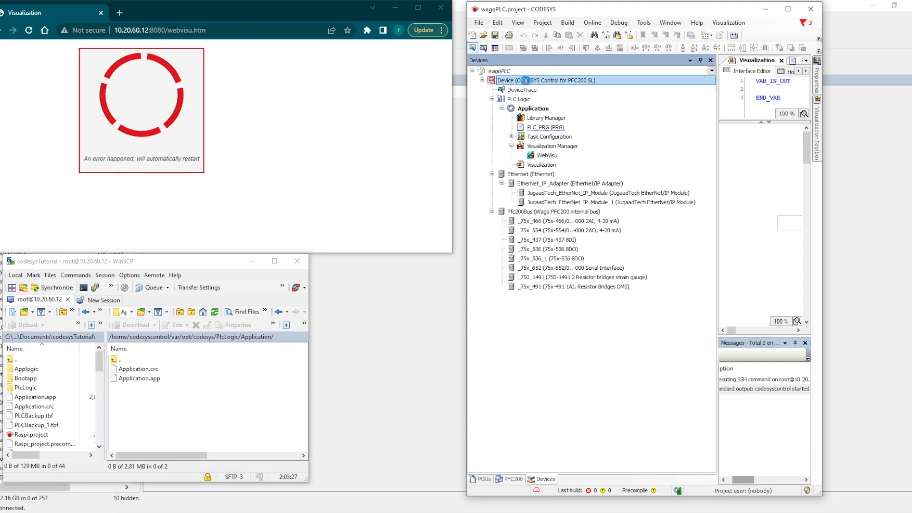
left_click(701, 61)
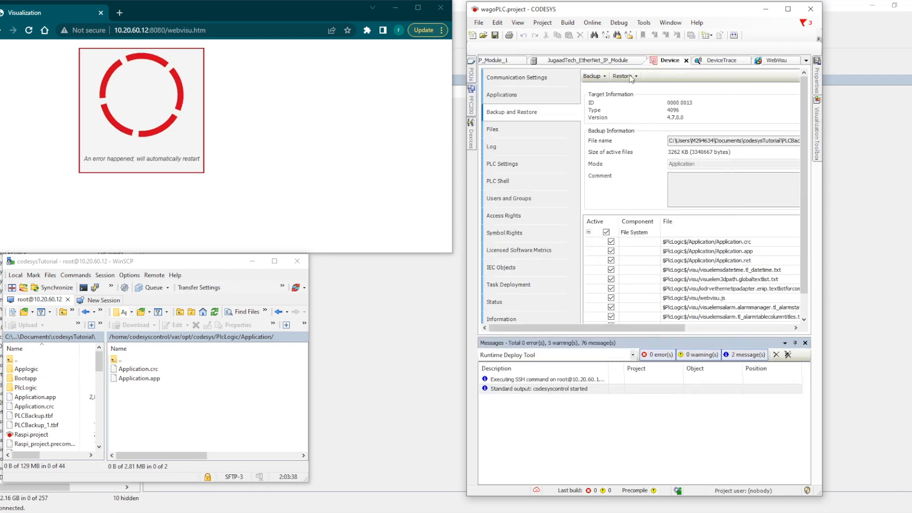
left_click(636, 76)
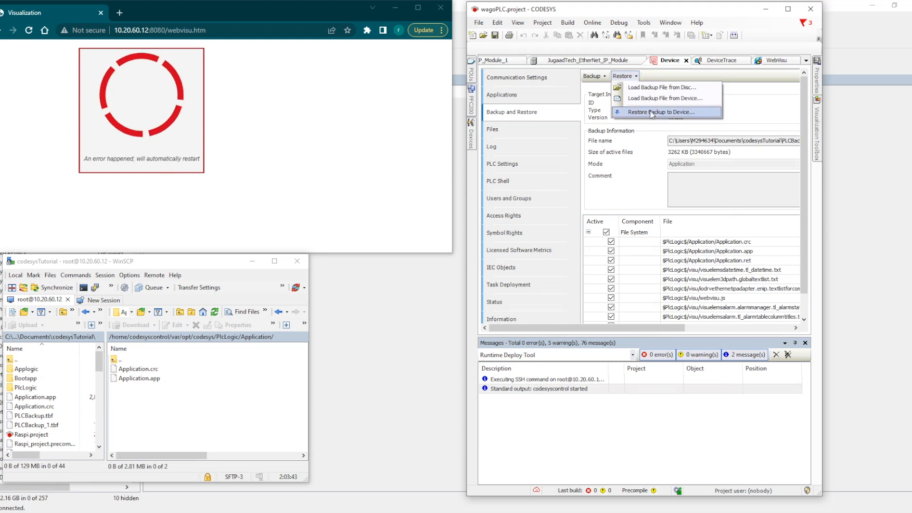
left_click(652, 112)
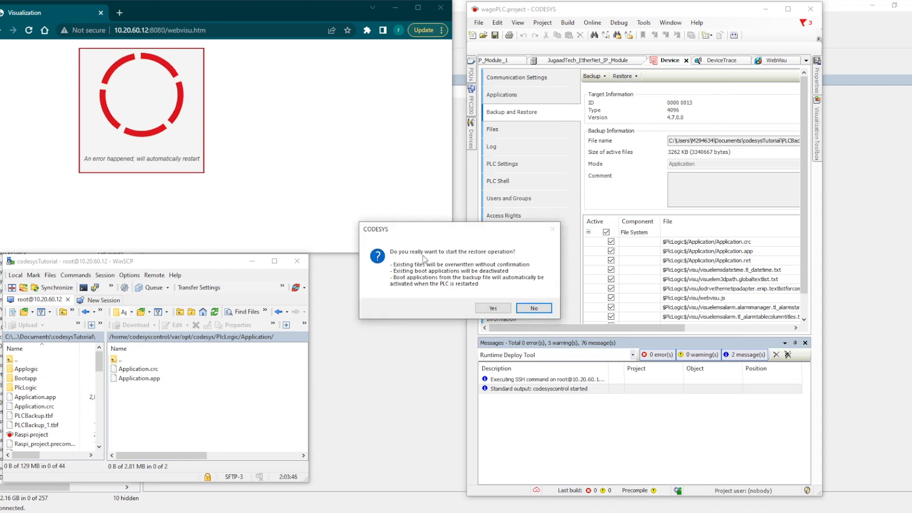
left_click(493, 308)
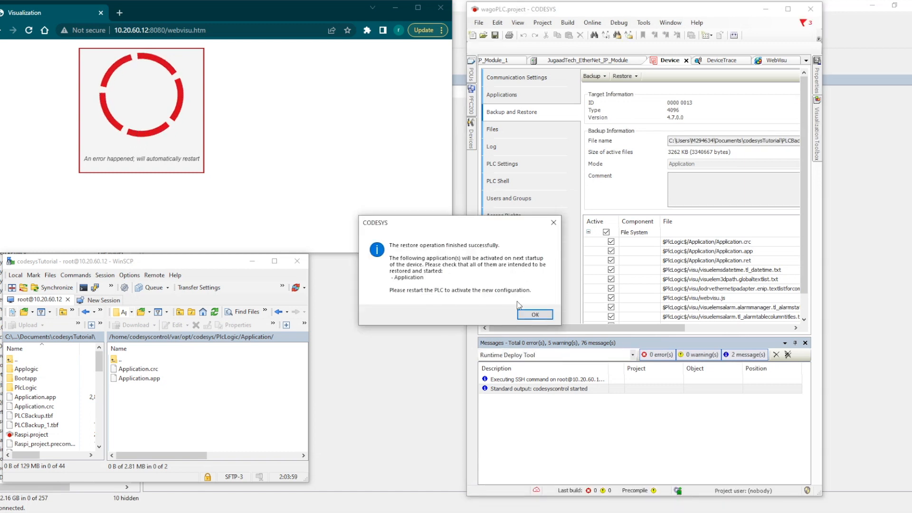
left_click(537, 317)
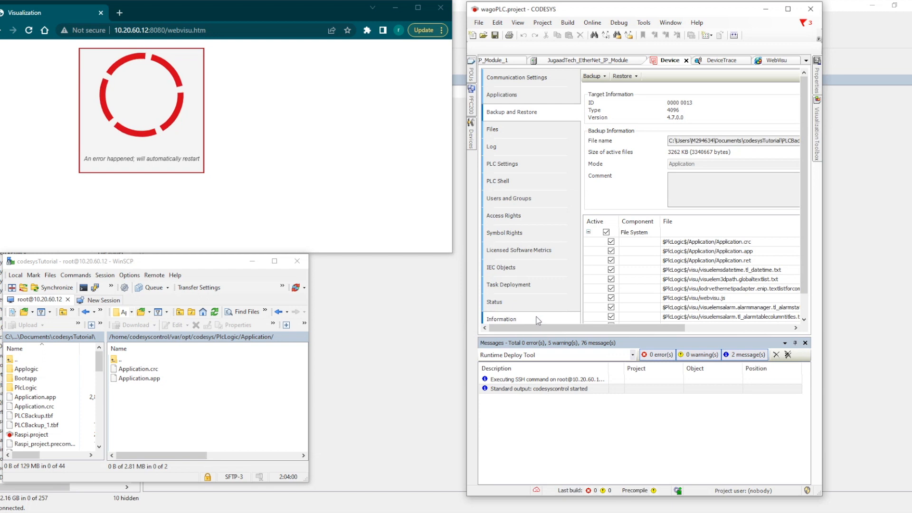
Restart the PFC200 runtime to activate the restored boot application.
left_click(472, 109)
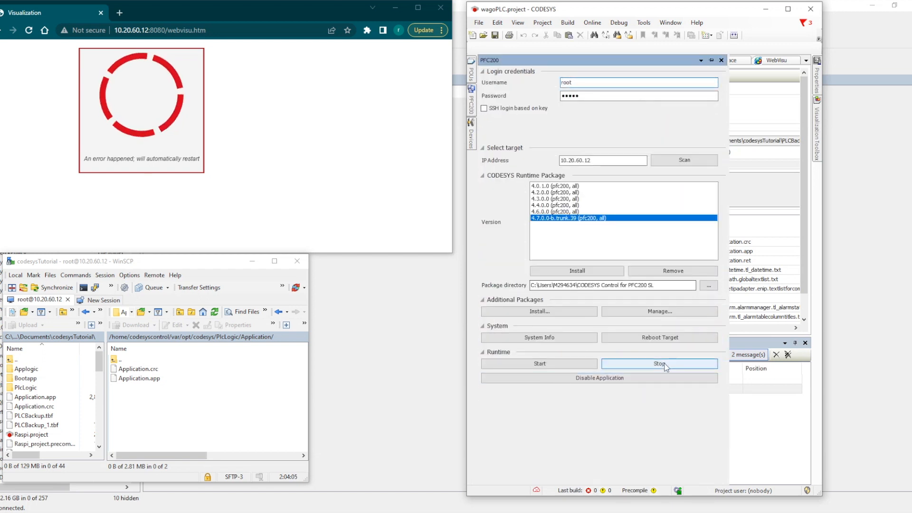
left_click(665, 364)
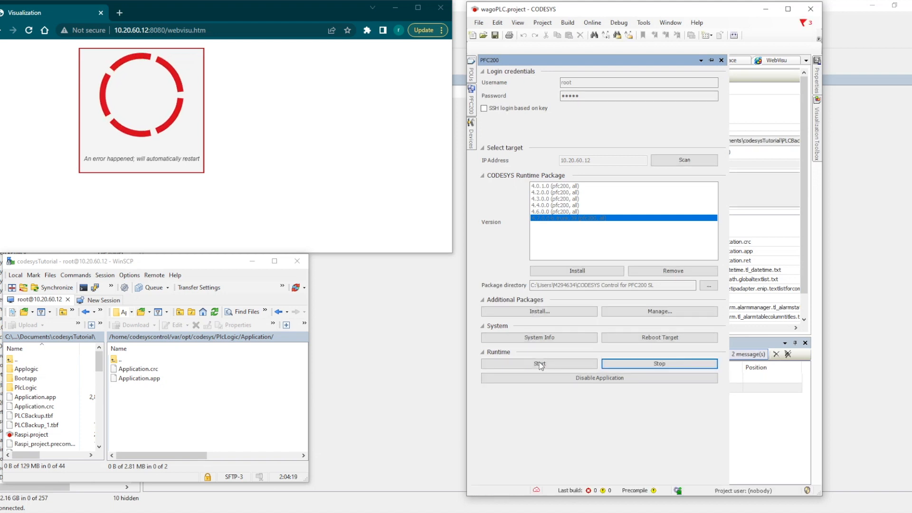
left_click(539, 364)
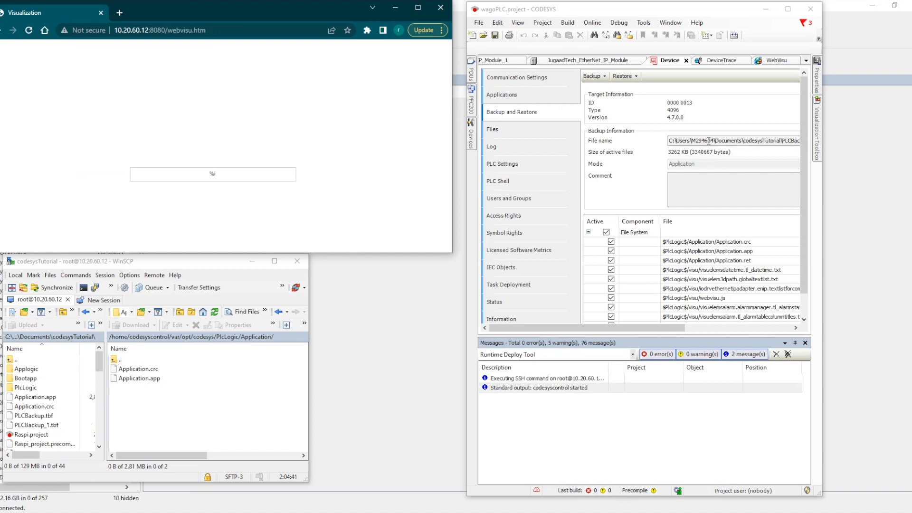
Switch to WinSCP, refresh the remote Application folder, and examine the sizes and change dates of its files.
left_click(149, 411)
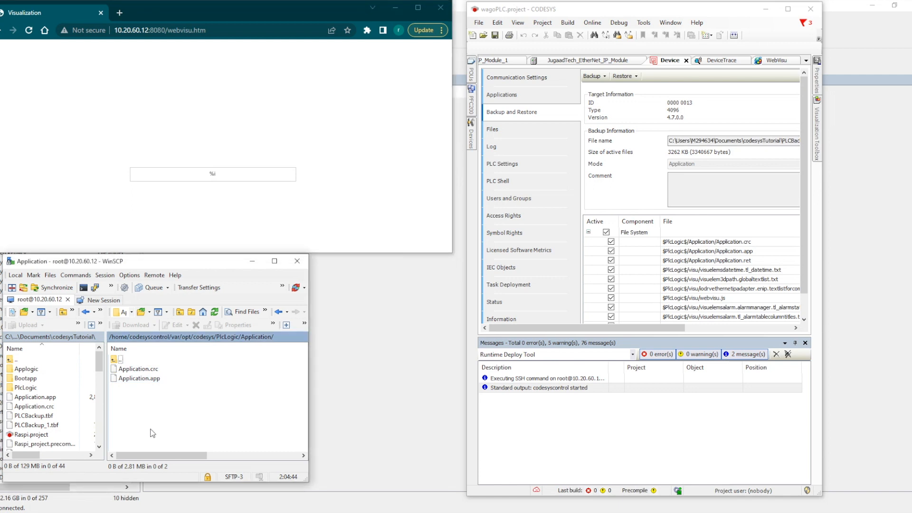
left_click_drag(156, 459, 229, 460)
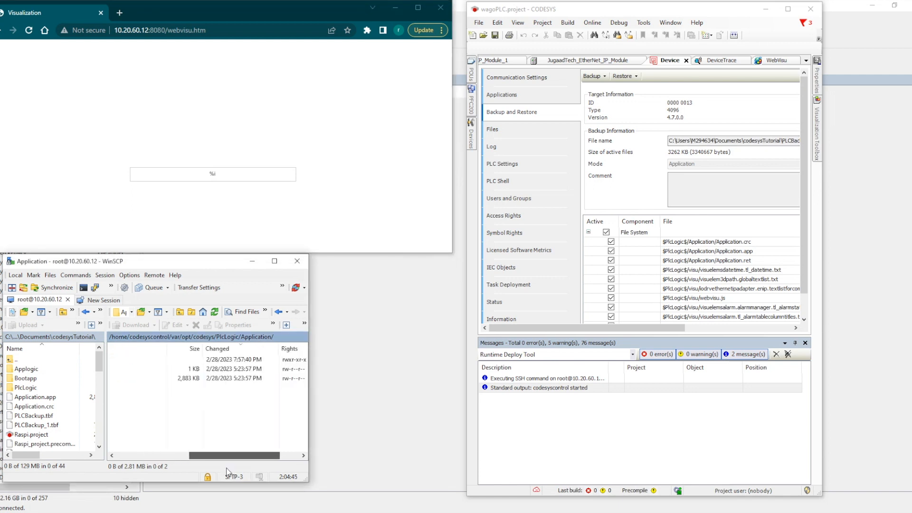
right_click(150, 417)
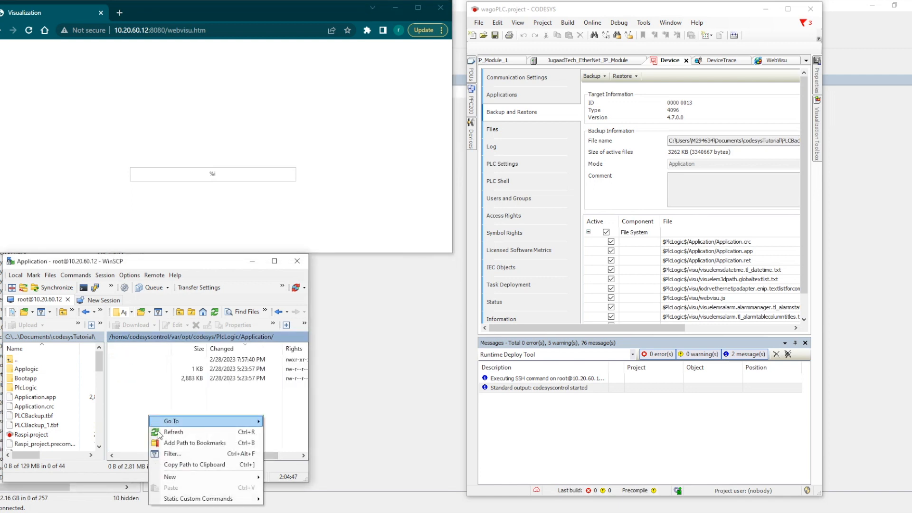
left_click(162, 433)
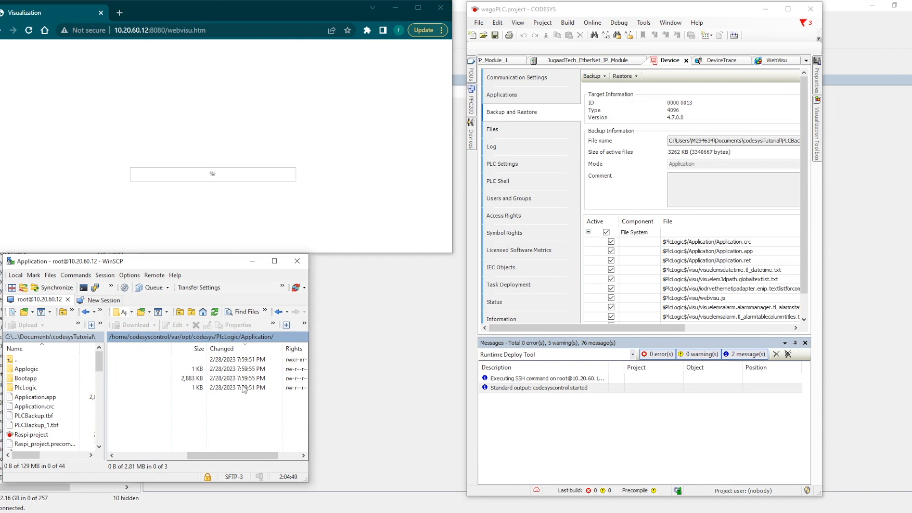
left_click_drag(242, 459, 137, 459)
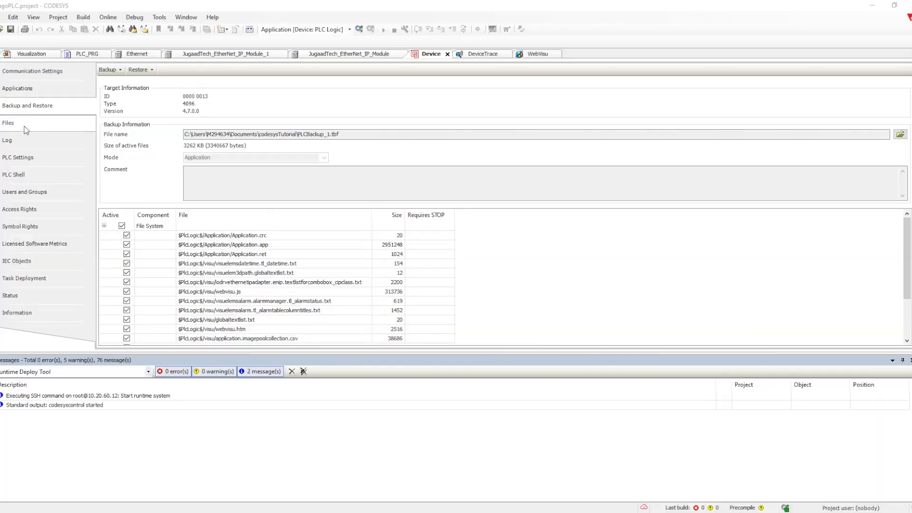
In CODESYS, browse the device's runtime files from the root folder into PlcLogic and select the Application folder.
left_click(16, 124)
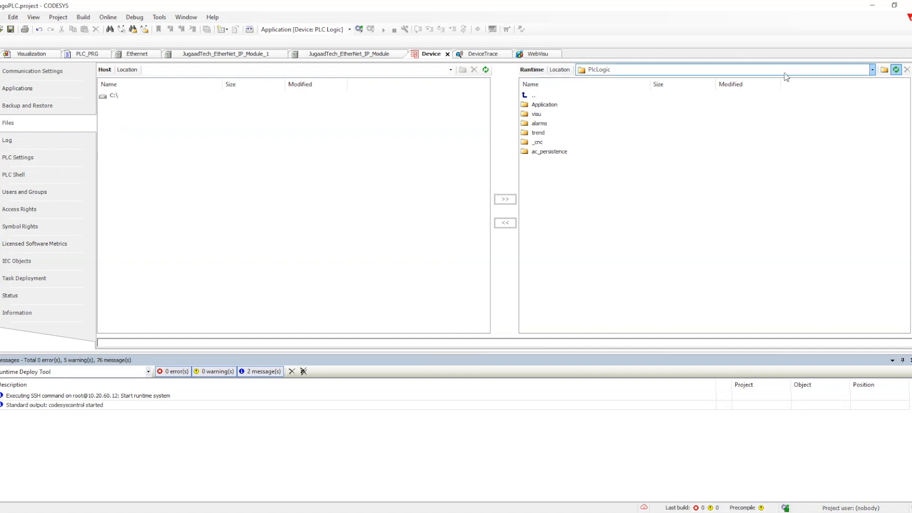
left_click(874, 70)
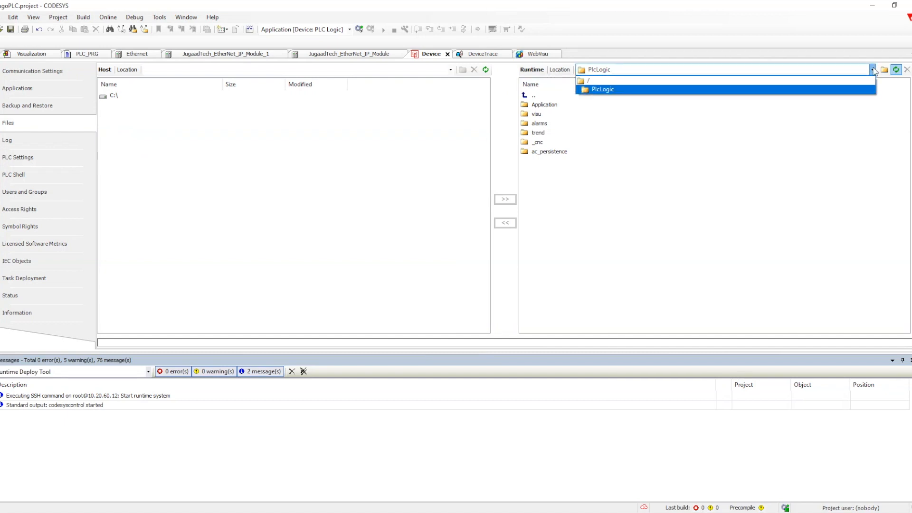
left_click(598, 81)
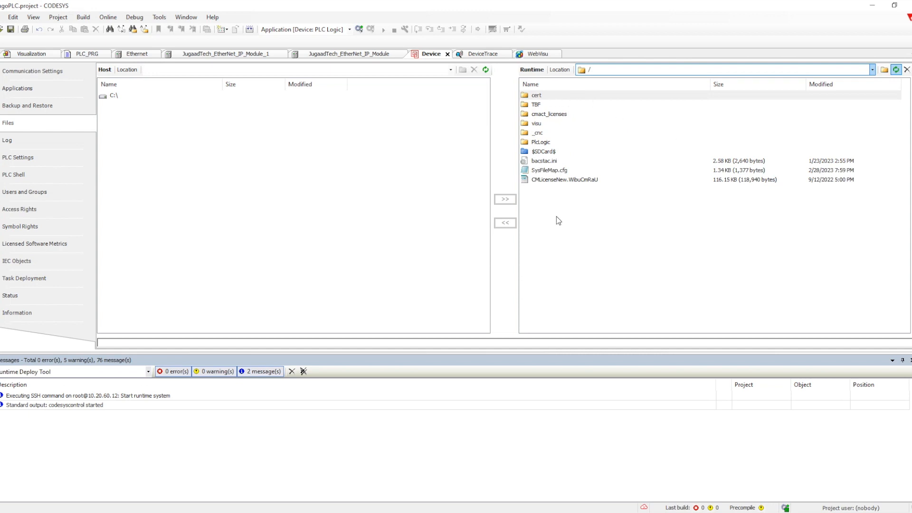
left_click(526, 144)
double_click(526, 143)
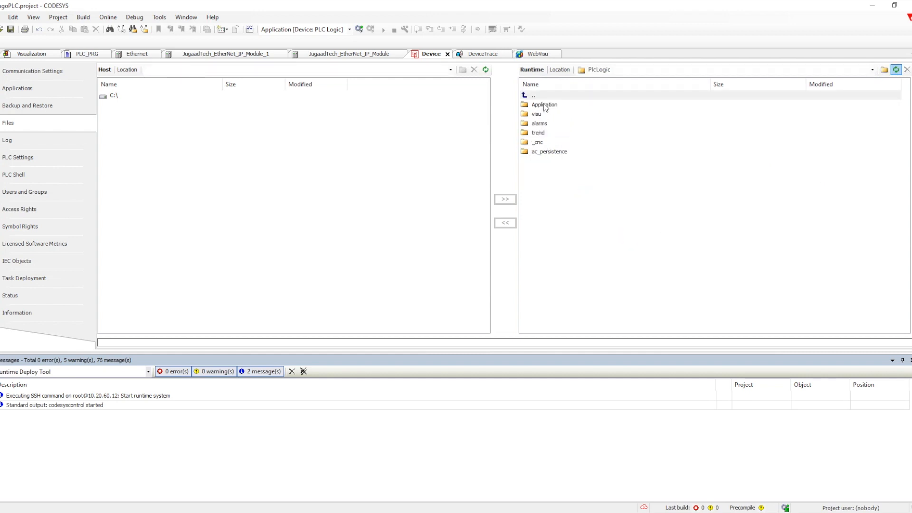
left_click(543, 104)
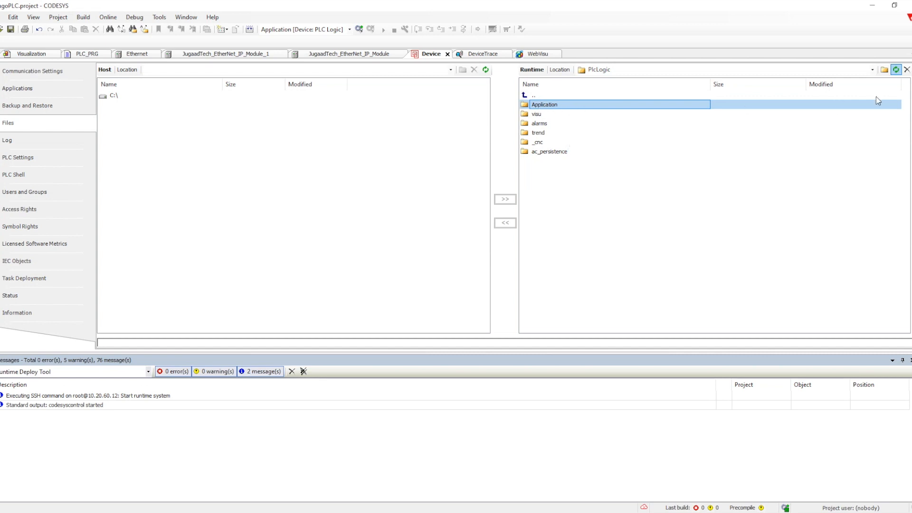
Copy the runtime's PlcLogic Application folder into the host folder C:\PLCBack.
double_click(104, 98)
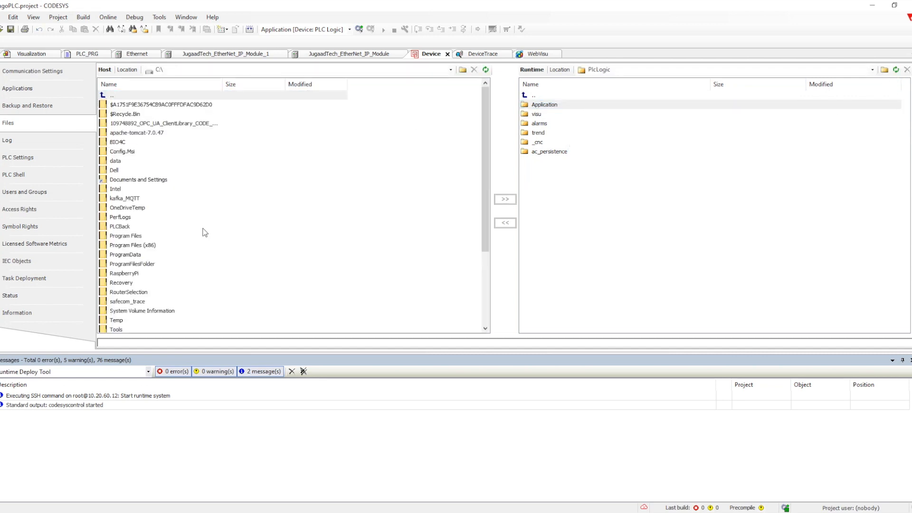
scroll(207, 235, "down", 2)
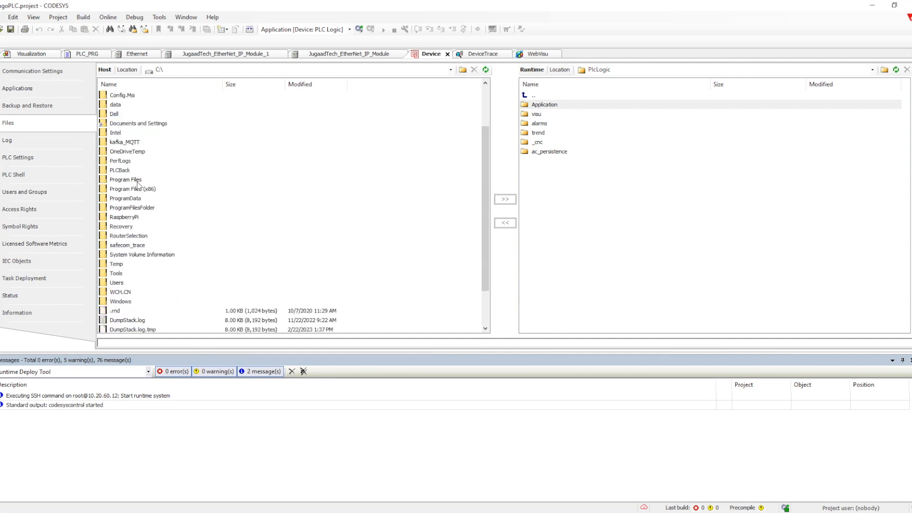
double_click(121, 171)
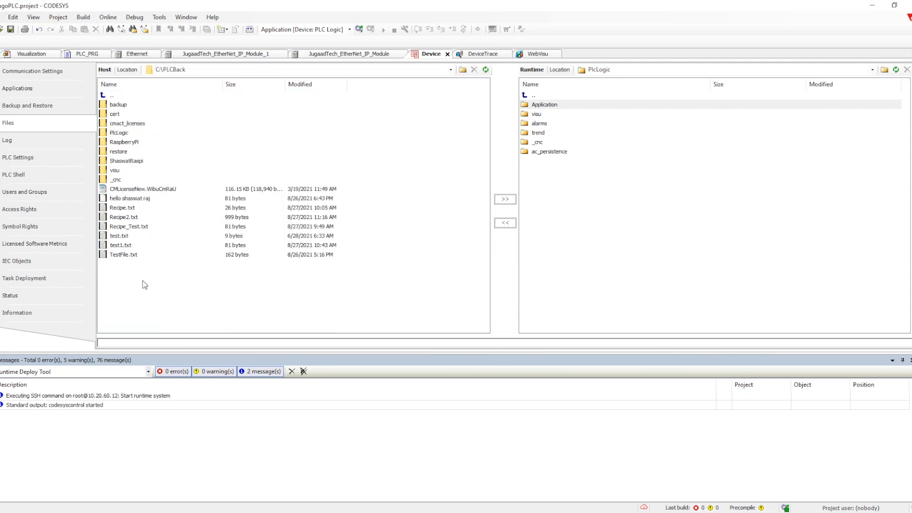
left_click(553, 106)
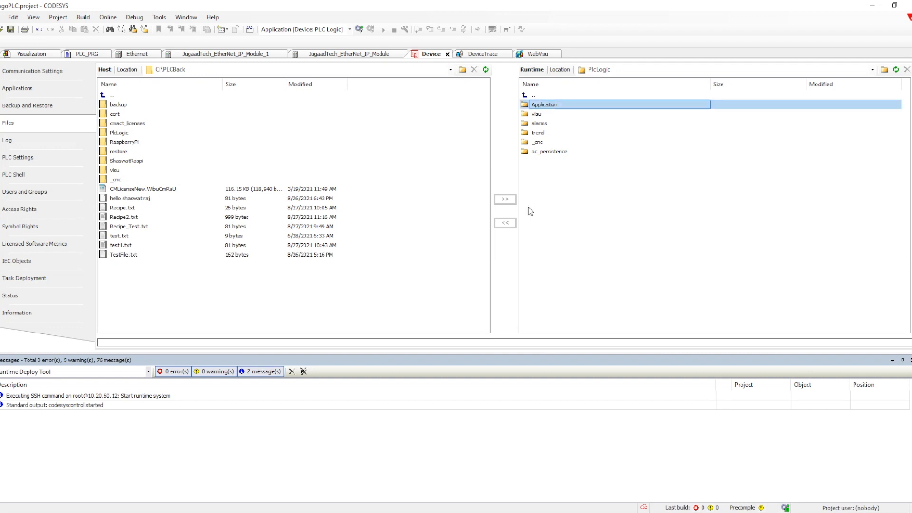
left_click(507, 223)
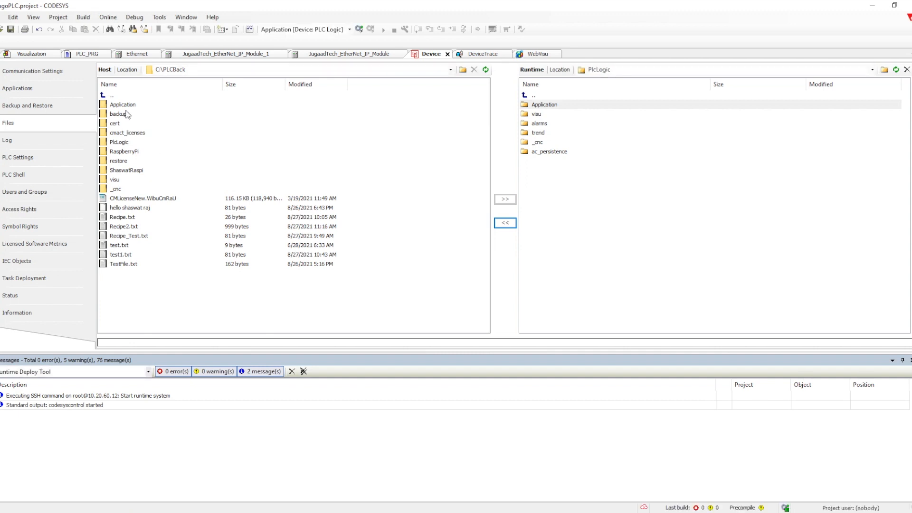
left_click(120, 107)
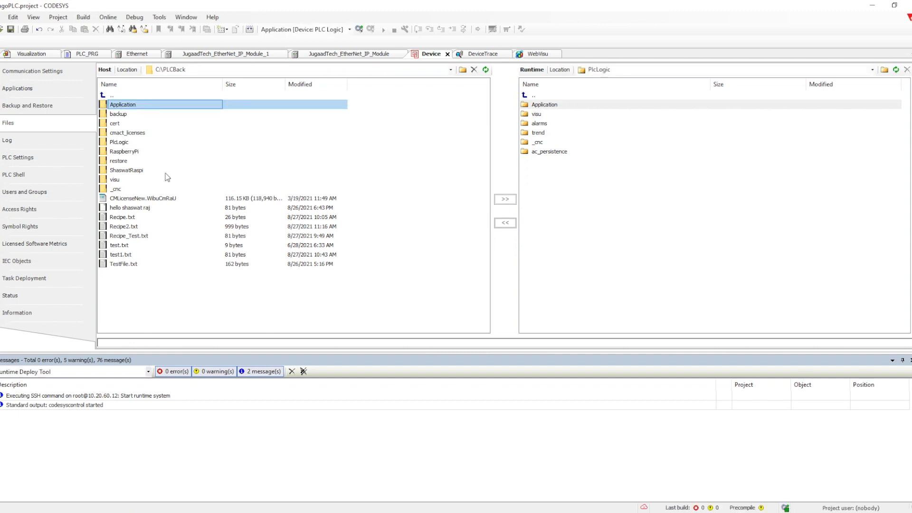
left_click(217, 318)
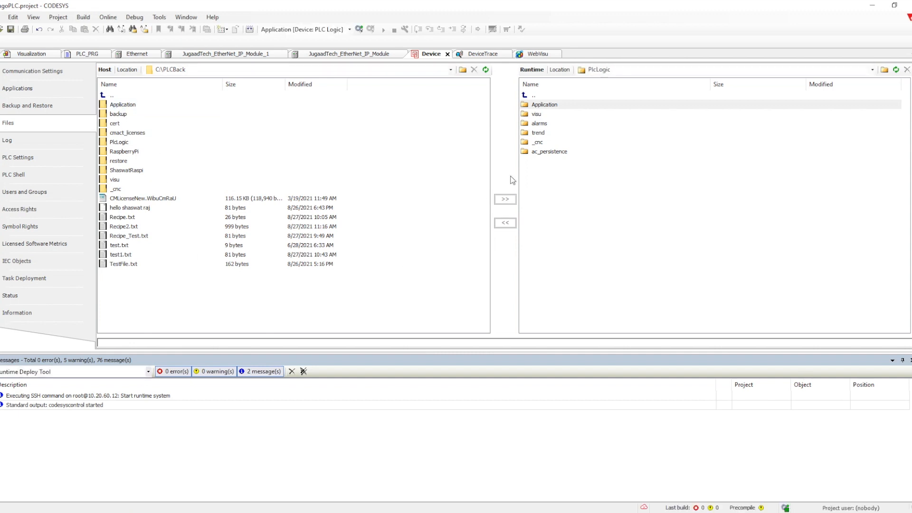
Open the runtime's PlcLogic/Application folder and the host's Documents\codesysTutorial folder.
double_click(527, 105)
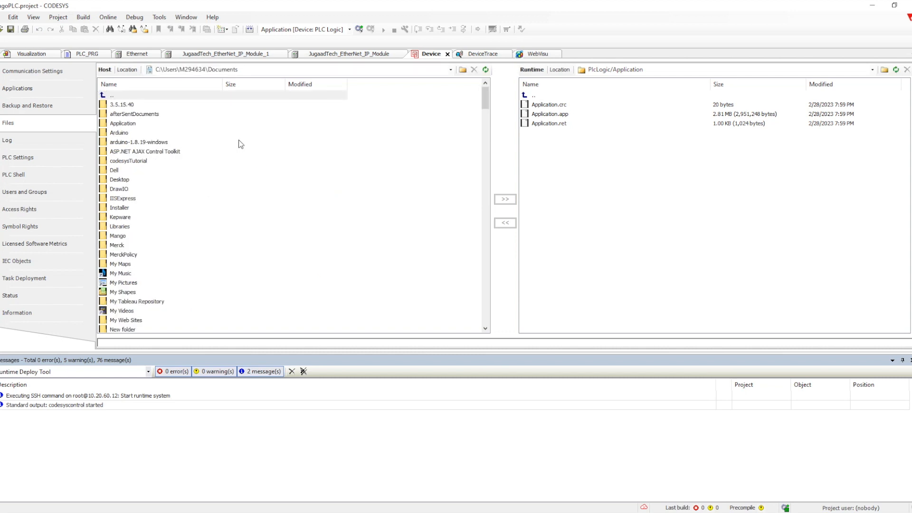
left_click(118, 125)
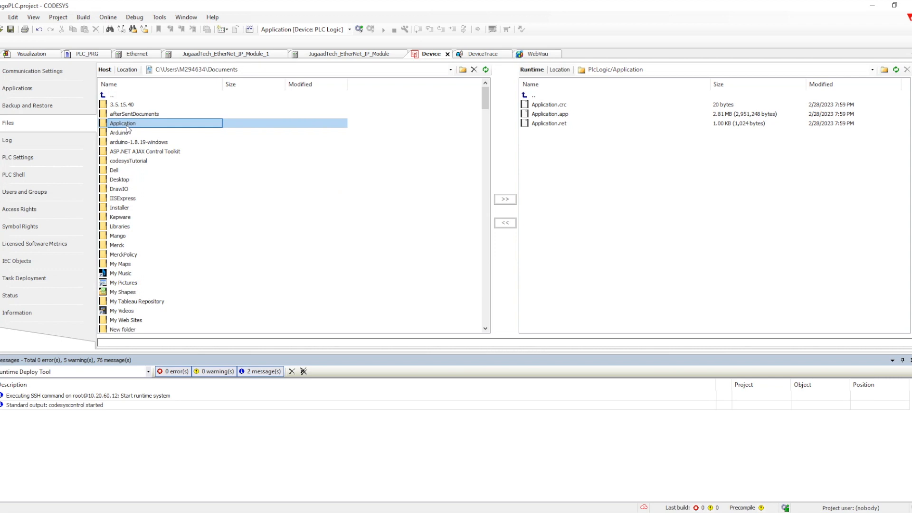
double_click(126, 162)
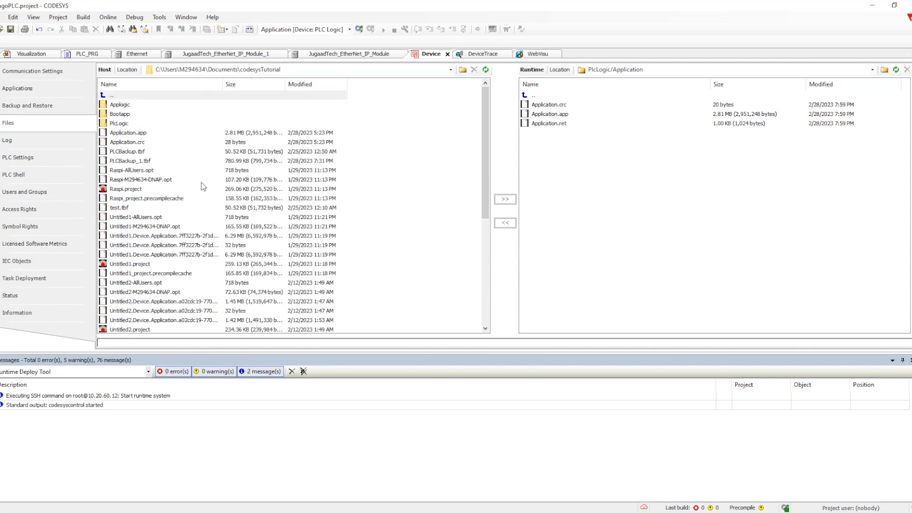
Transfer Application.app and Application.crc from codesysTutorial to the runtime's Application folder, overwriting all existing files, and refresh the runtime listing.
left_click(127, 135)
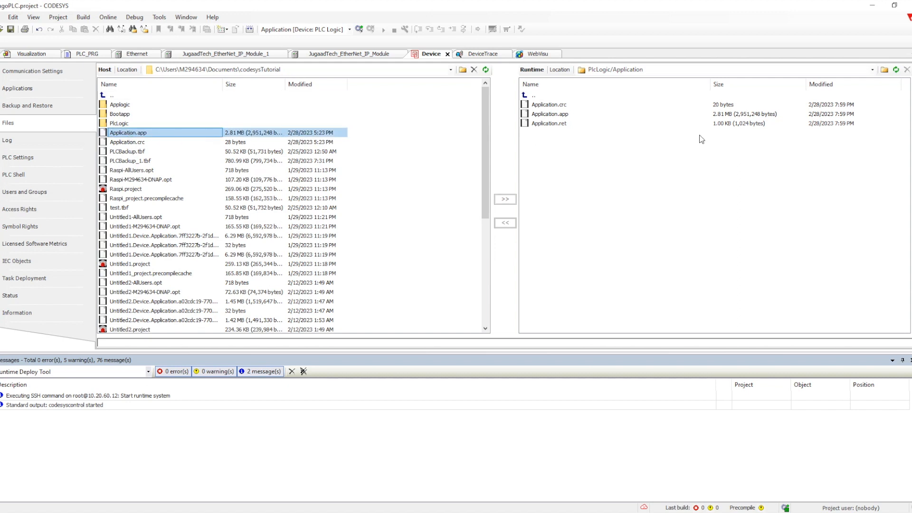
left_click(128, 142)
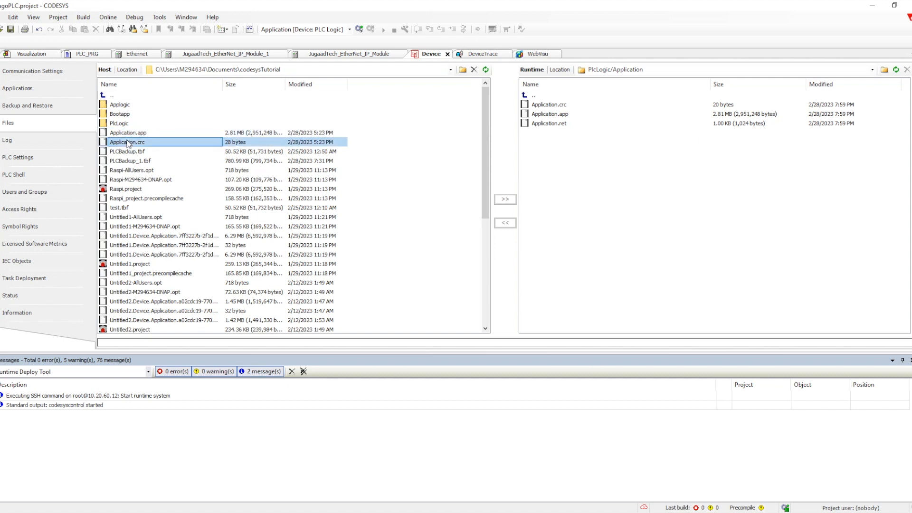
left_click(138, 135)
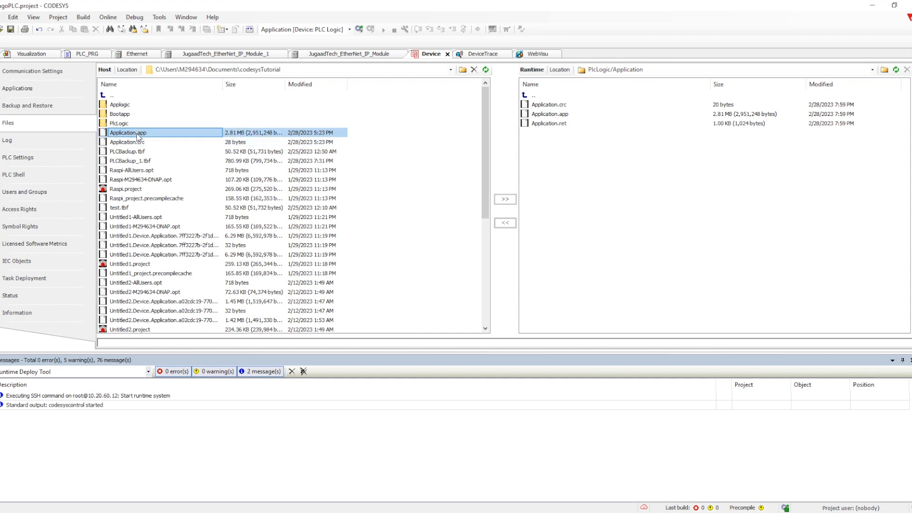
left_click(127, 142, "shift")
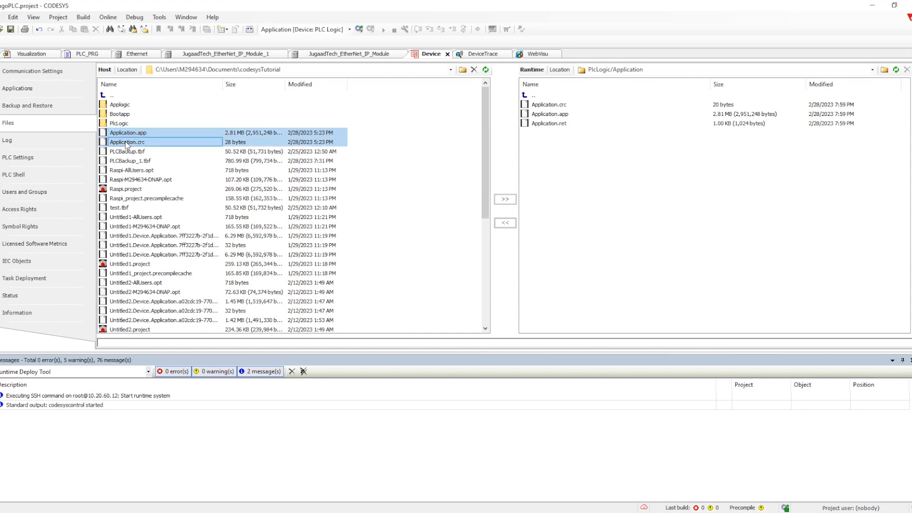
left_click(505, 200)
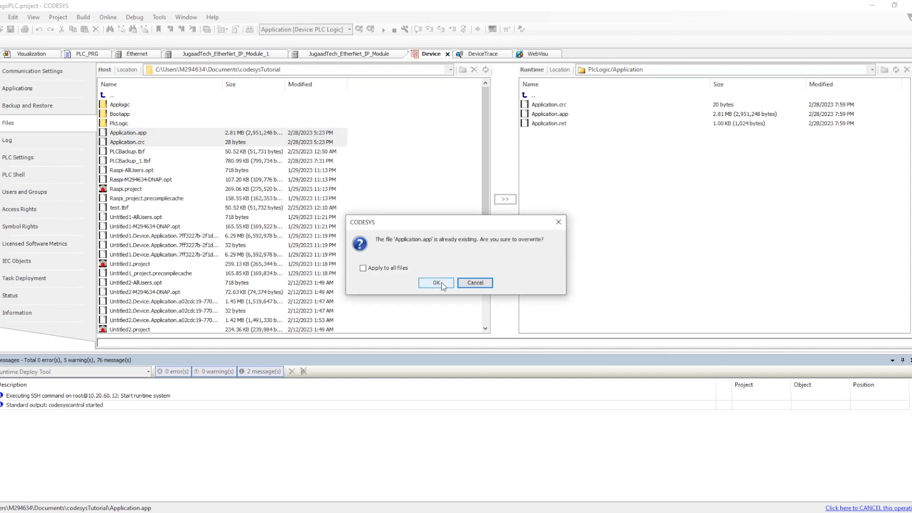
left_click(378, 273)
left_click(434, 283)
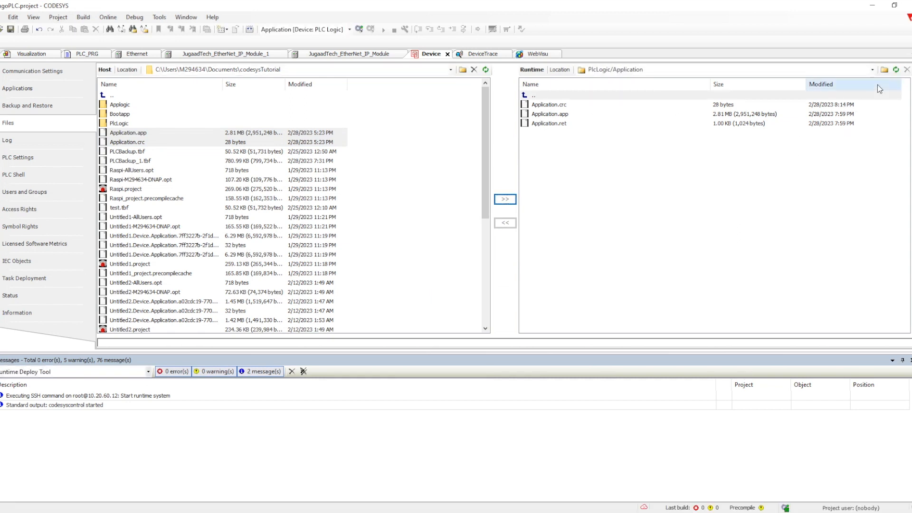
left_click(897, 71)
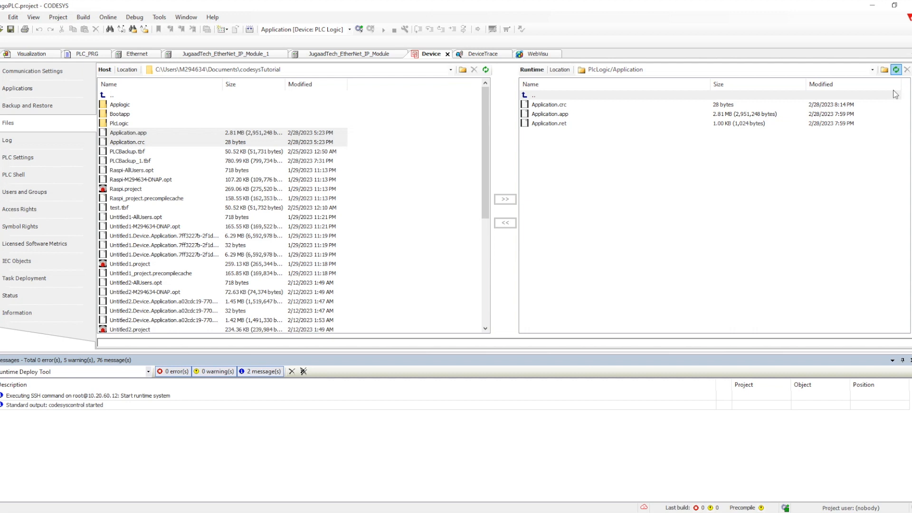
left_click(897, 73)
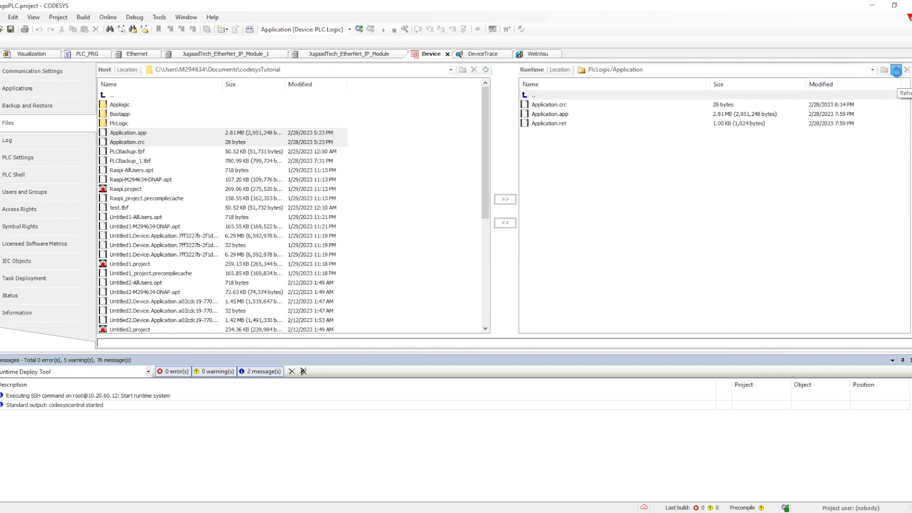
Transfer only Application.app to the runtime's Application folder again, overwriting the existing file, and refresh the runtime listing.
left_click(129, 134)
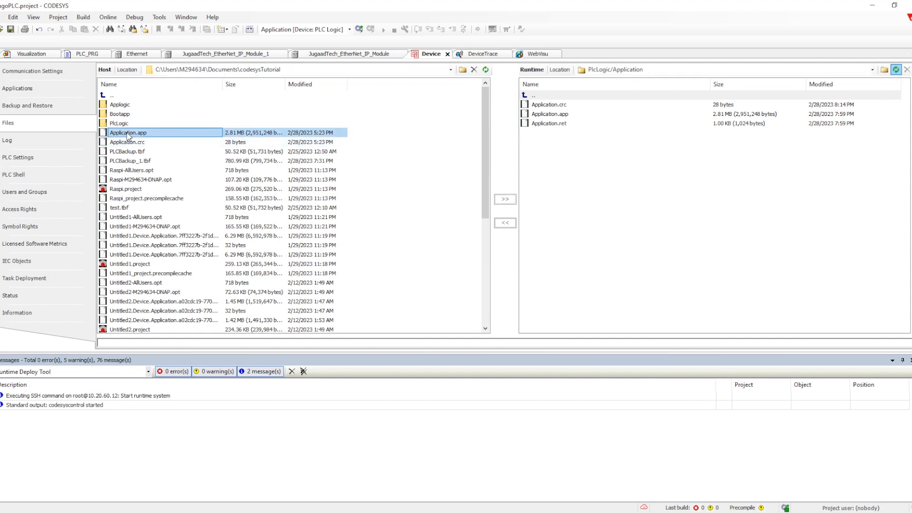
left_click(505, 203)
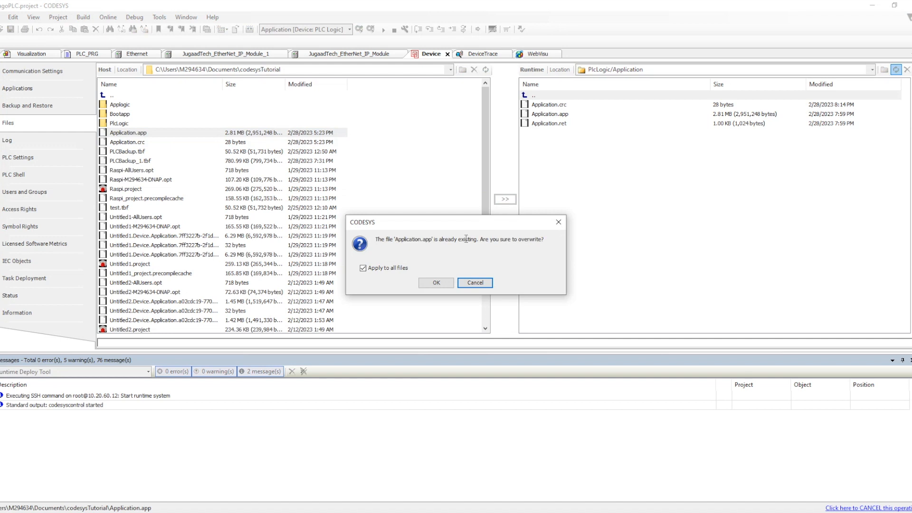
left_click(437, 283)
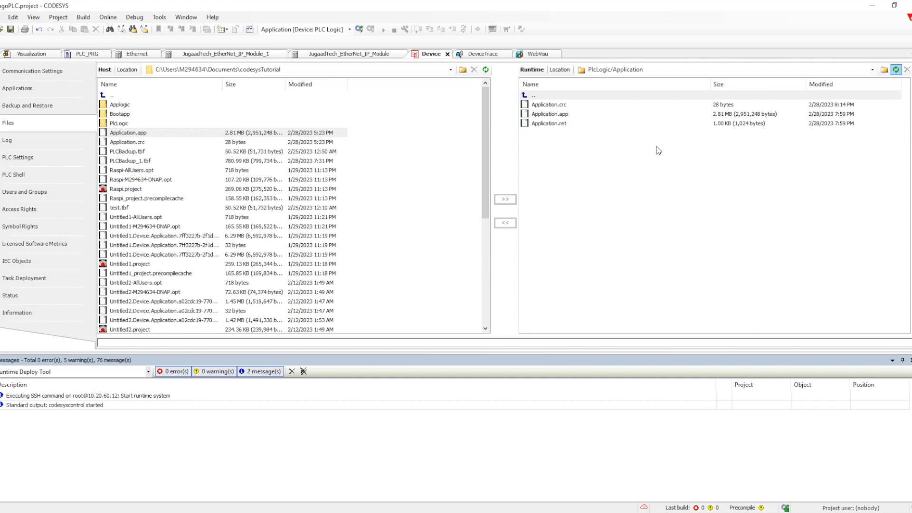
left_click(896, 70)
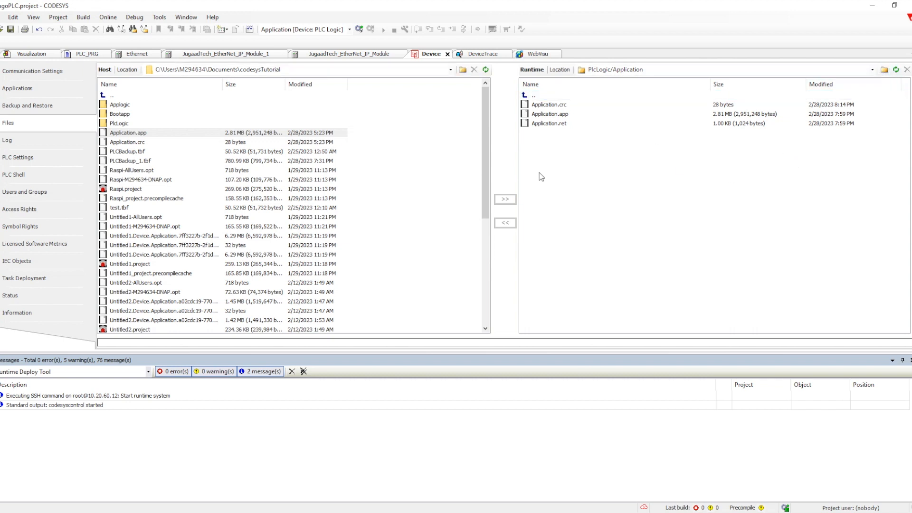
Transfer only Application.crc to the runtime again, overwriting the existing file with Apply to all files turned off, and refresh the runtime listing.
left_click(125, 143)
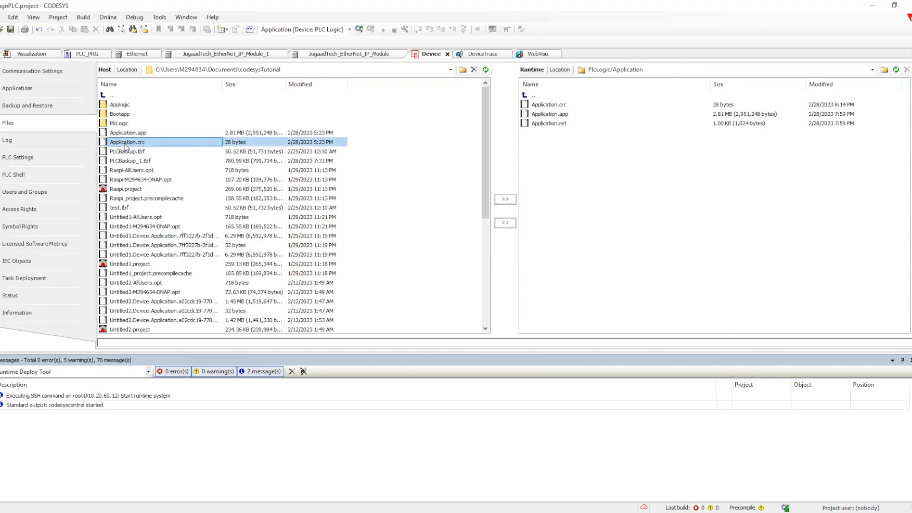
left_click(506, 202)
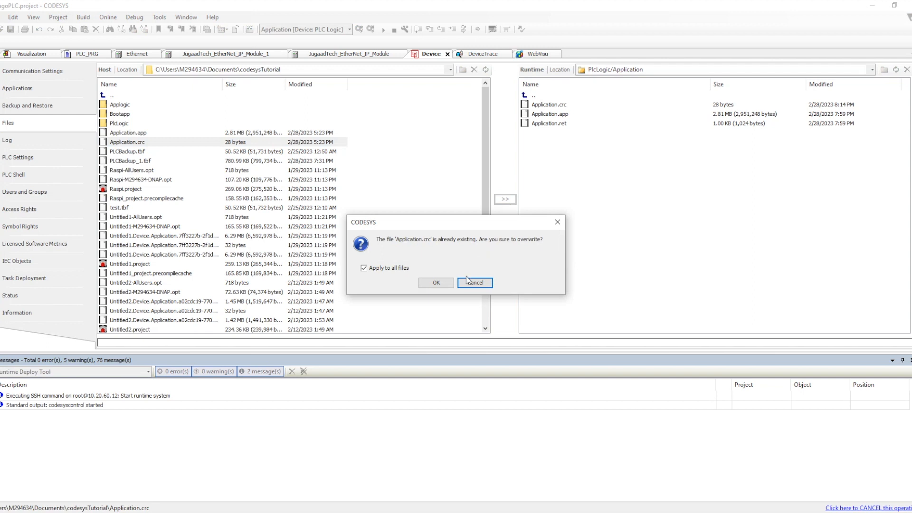
left_click(389, 269)
left_click(436, 282)
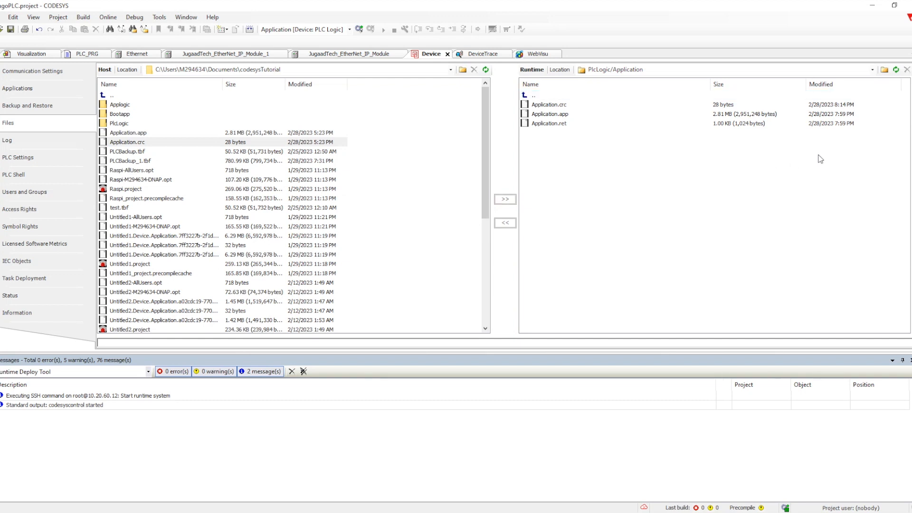
left_click(896, 69)
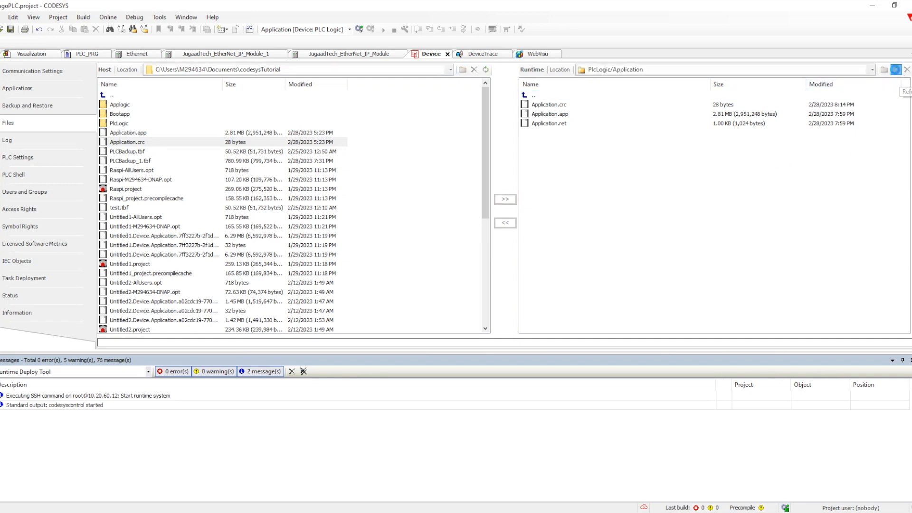
left_click(896, 72)
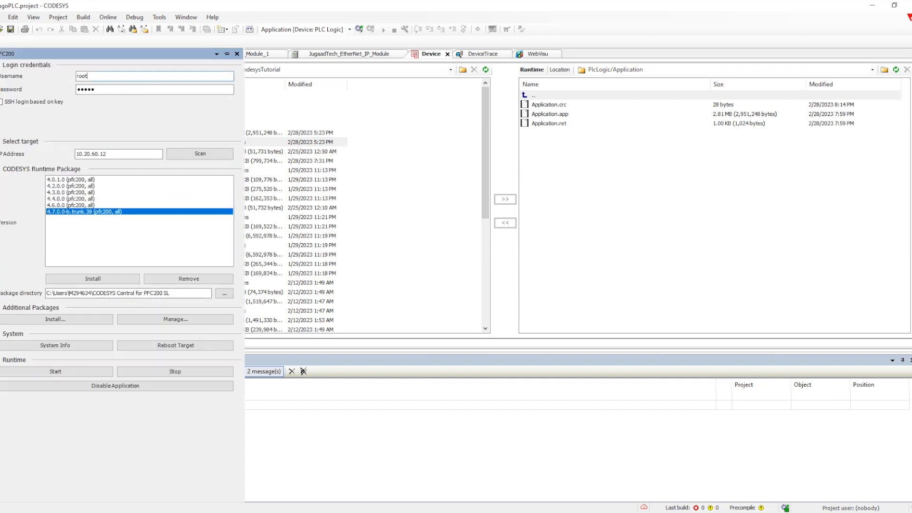
Stop and start the PFC200 runtime, and bring up the web visualization in the browser to check it.
left_click(164, 372)
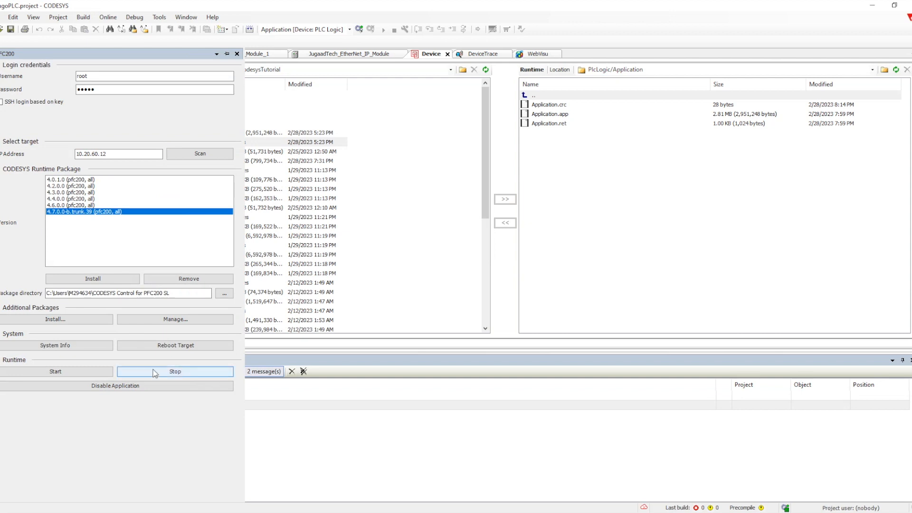
left_click(70, 372)
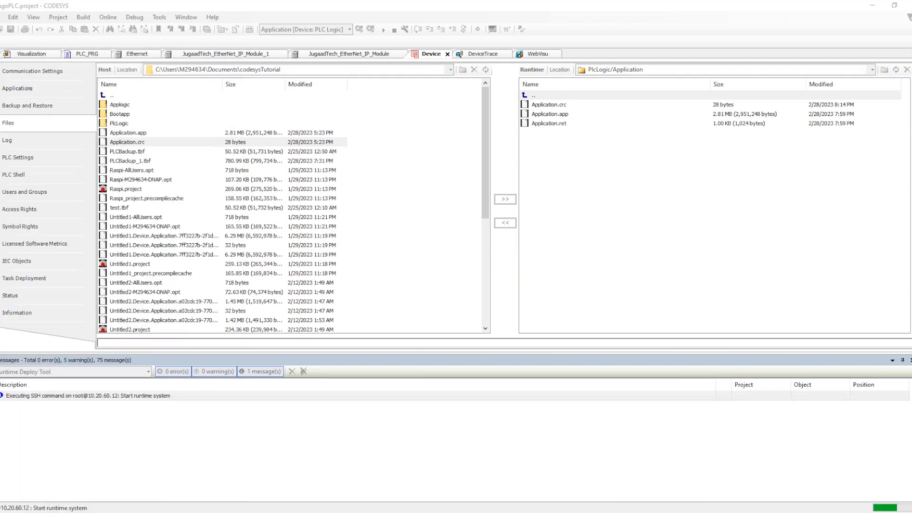
left_click(233, 512)
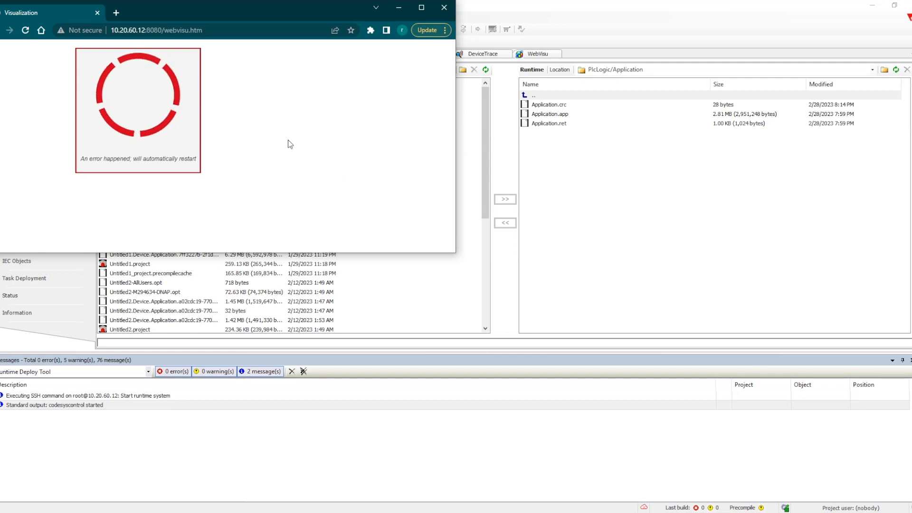
left_click_drag(216, 13, 265, 152)
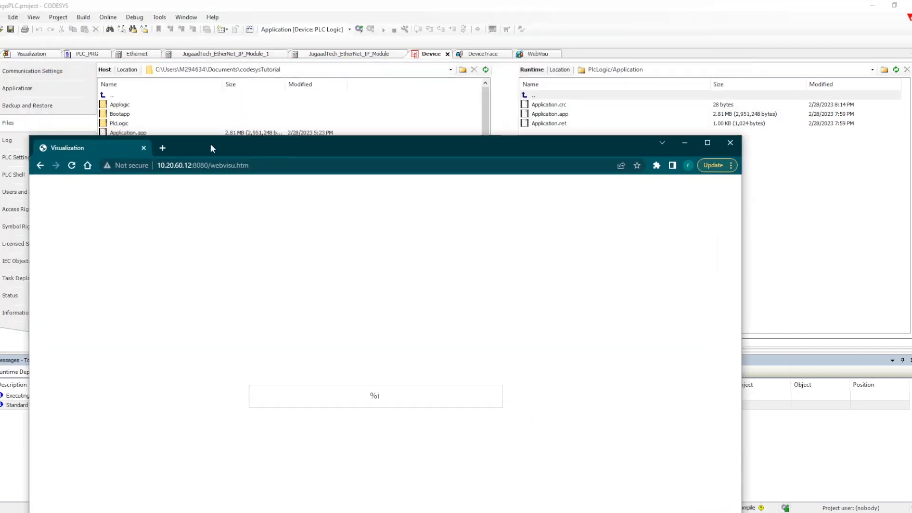
Transfer Application.app and Application.crc from the host's Bootapp folder to the runtime's Application folder, overwriting all existing files, and refresh the runtime listing.
left_click(115, 114)
double_click(115, 115)
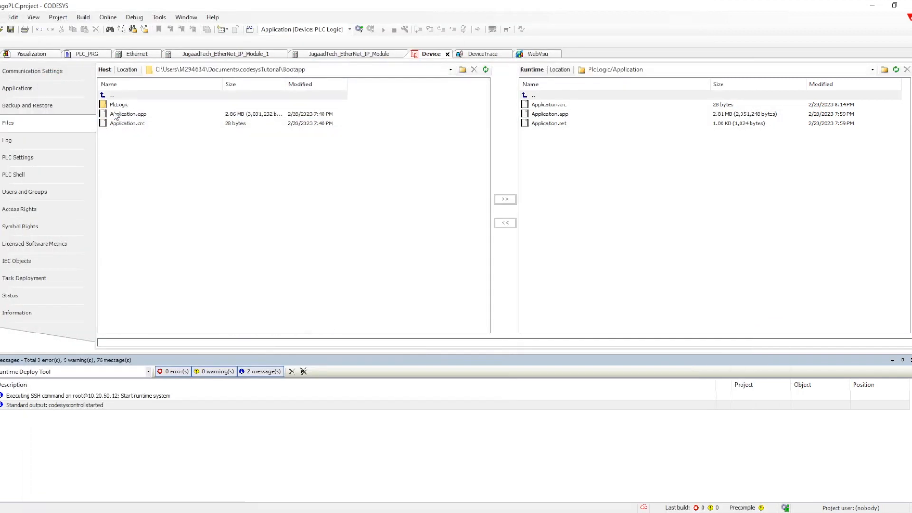
left_click(127, 115)
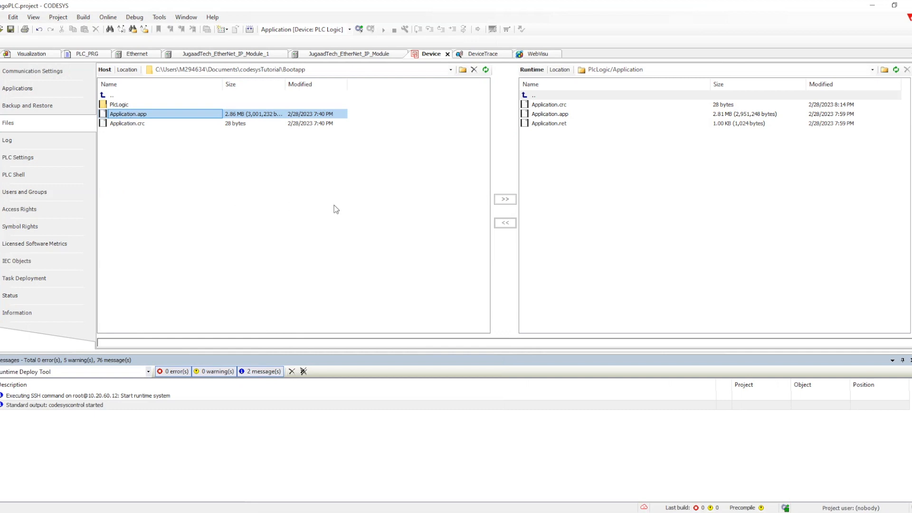
left_click(127, 124, "shift")
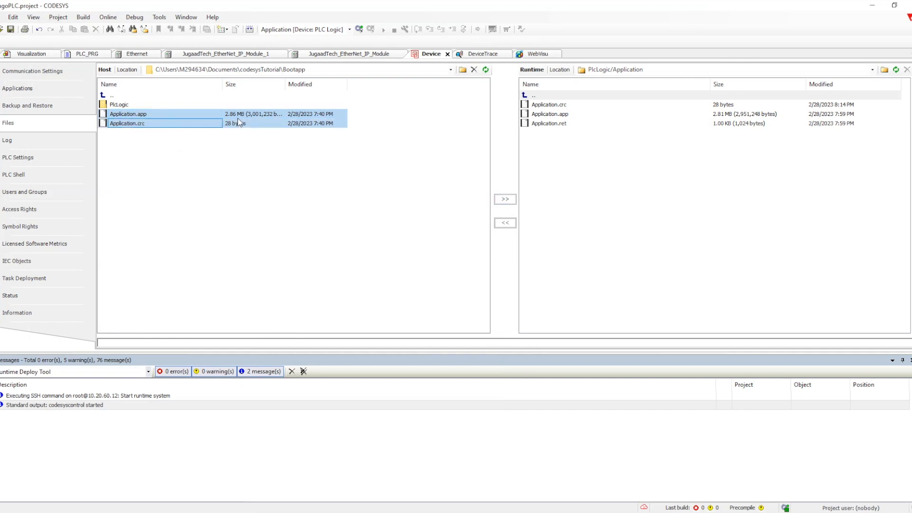
left_click(505, 199)
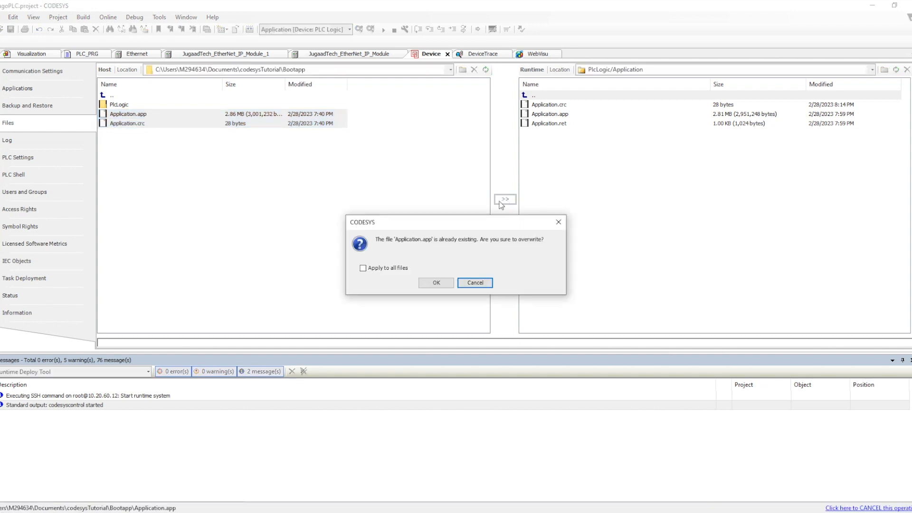
left_click(364, 268)
left_click(429, 283)
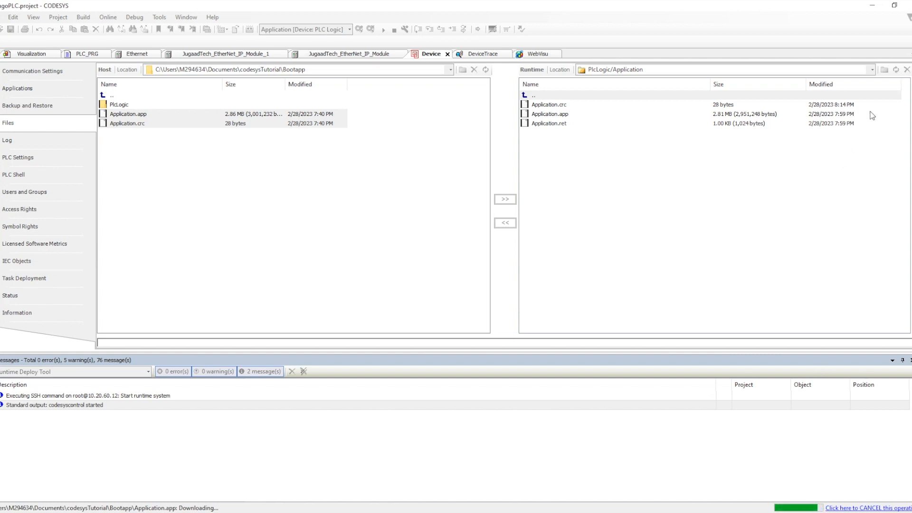
left_click(896, 70)
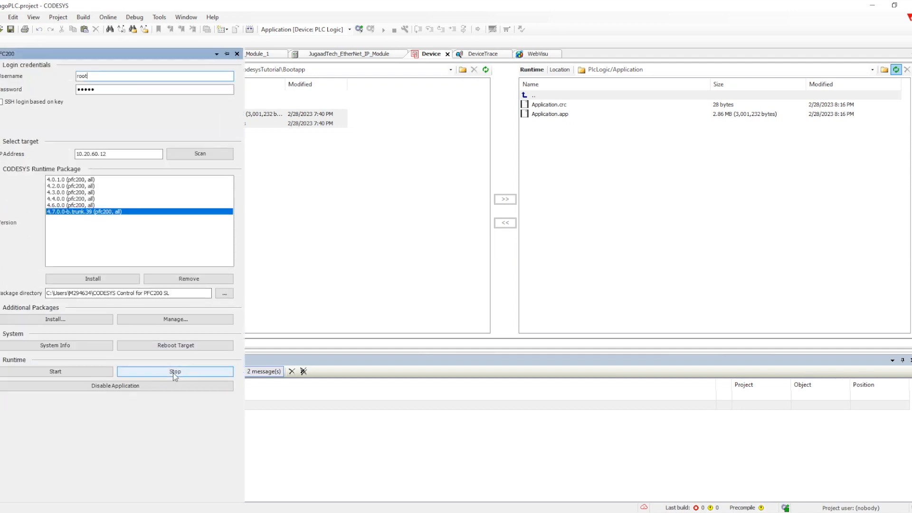
Restart the PFC200 runtime by stopping and starting it, and bring the web visualization into view in the browser beside the runtime messages.
left_click(173, 372)
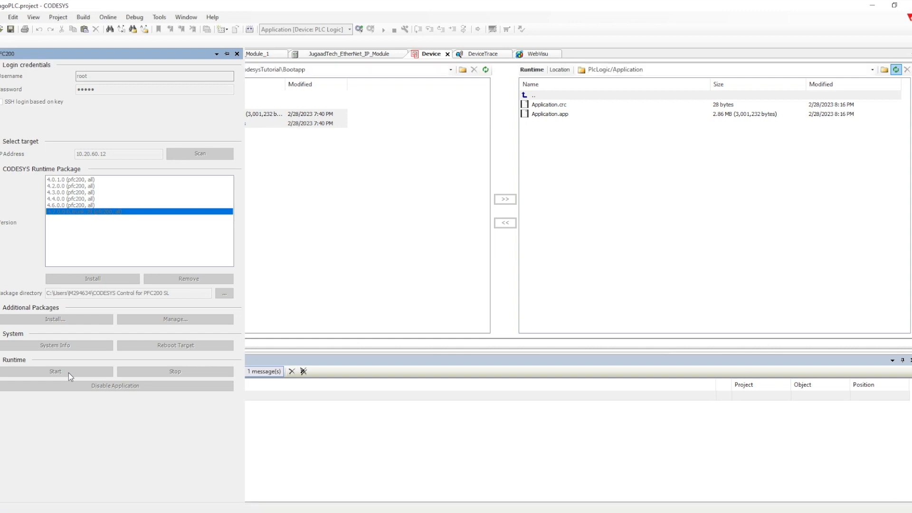
left_click(68, 373)
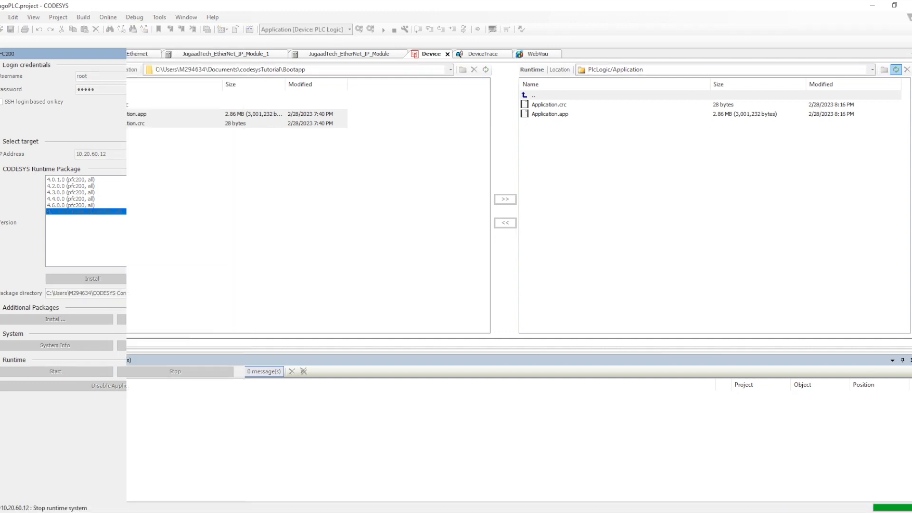
left_click(285, 512)
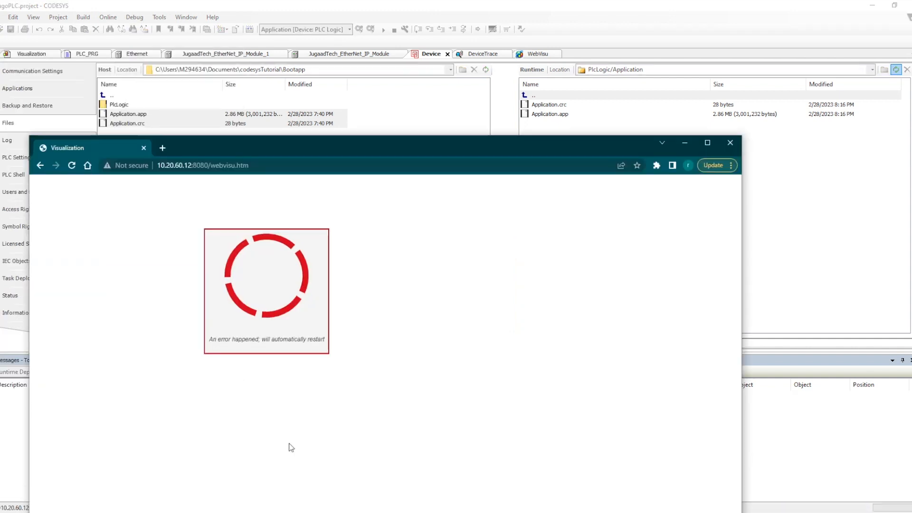
left_click_drag(391, 150, 464, 79)
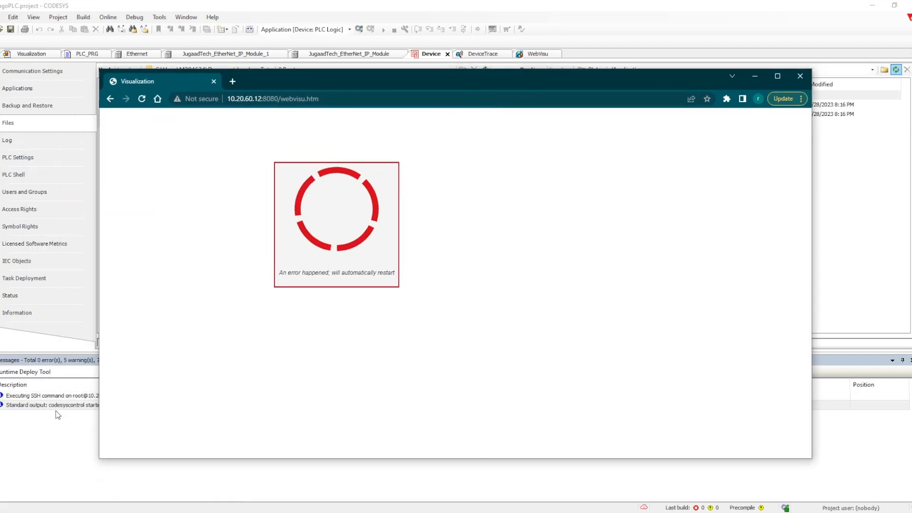
left_click_drag(321, 82, 382, 86)
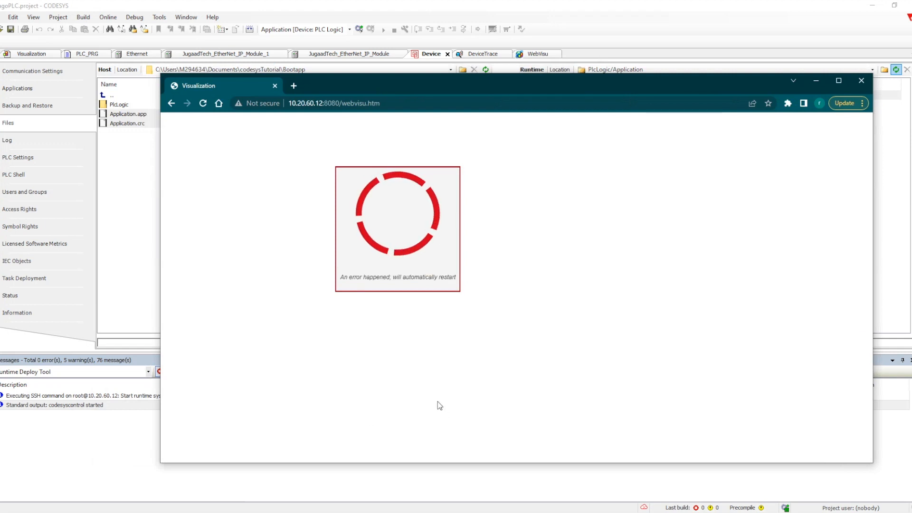